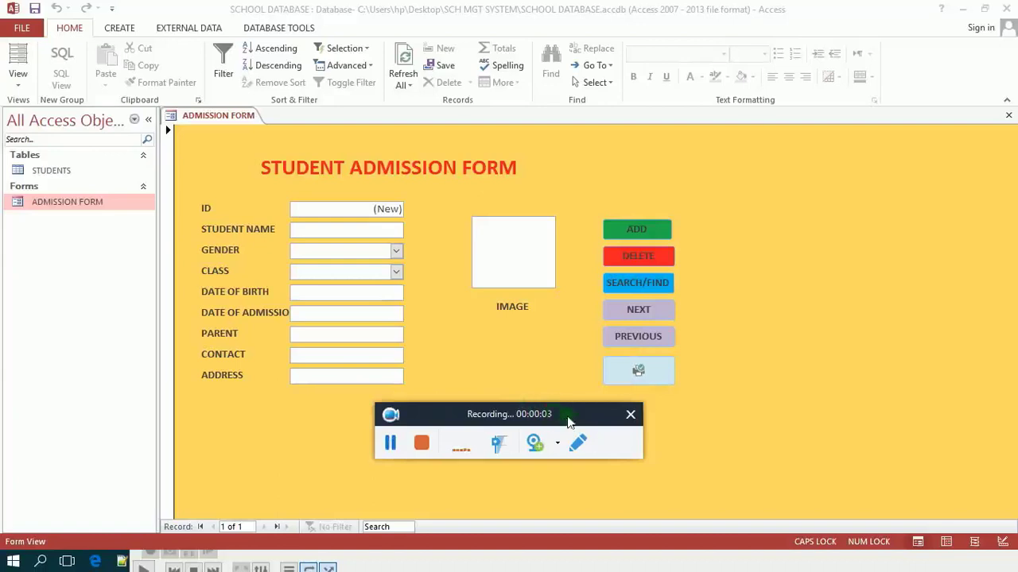
drag(556, 419, 735, 525)
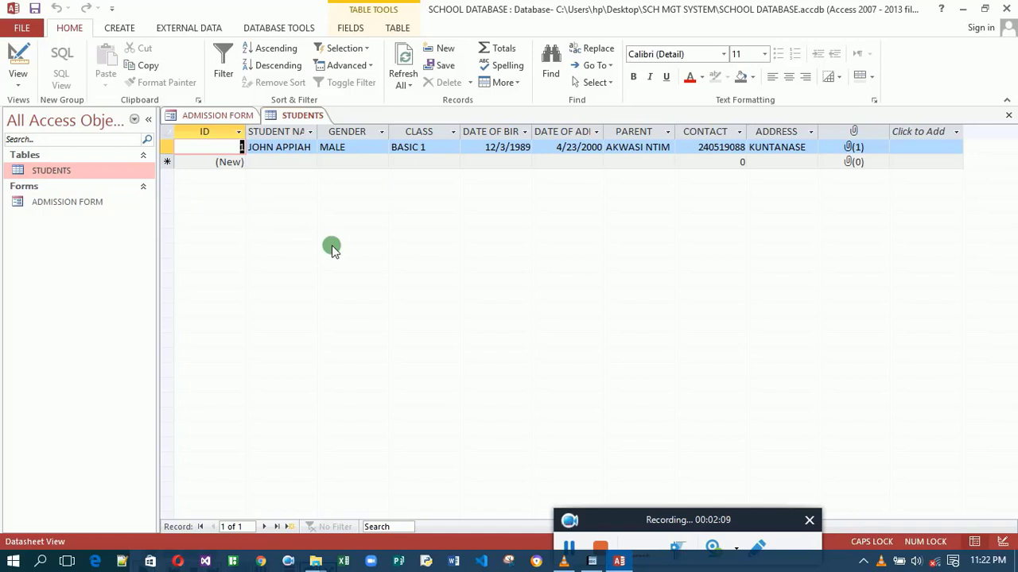
- Close the STUDENTS table and the ADMISSION FORM, and create a new blank form in Design View
click(121, 29)
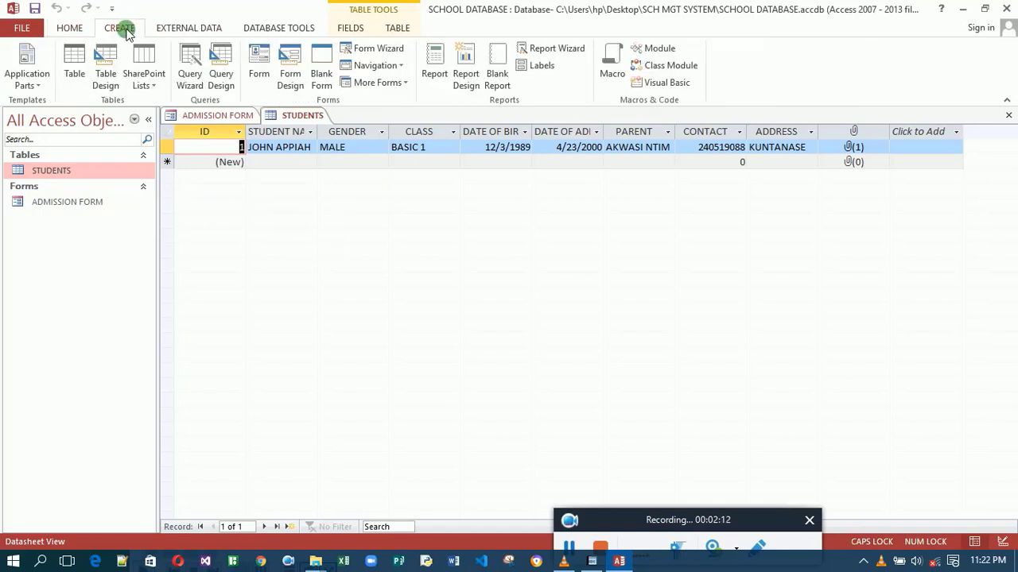
click(1006, 116)
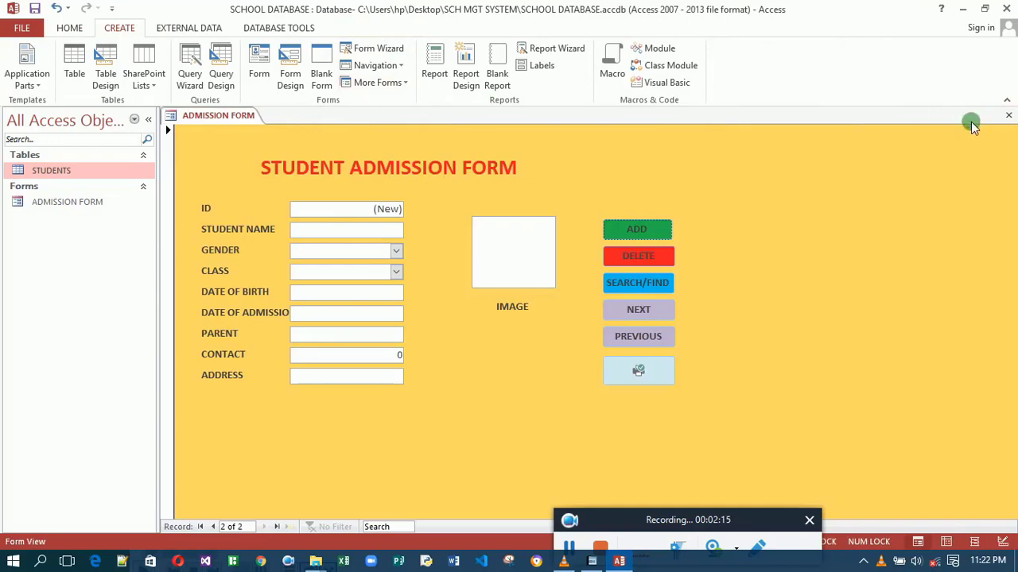
click(1008, 115)
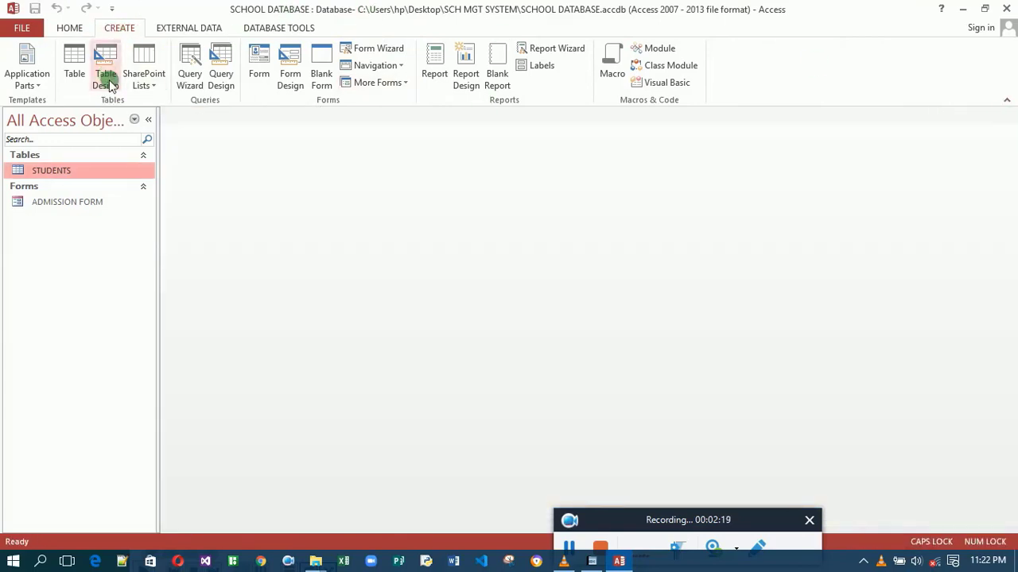
click(290, 80)
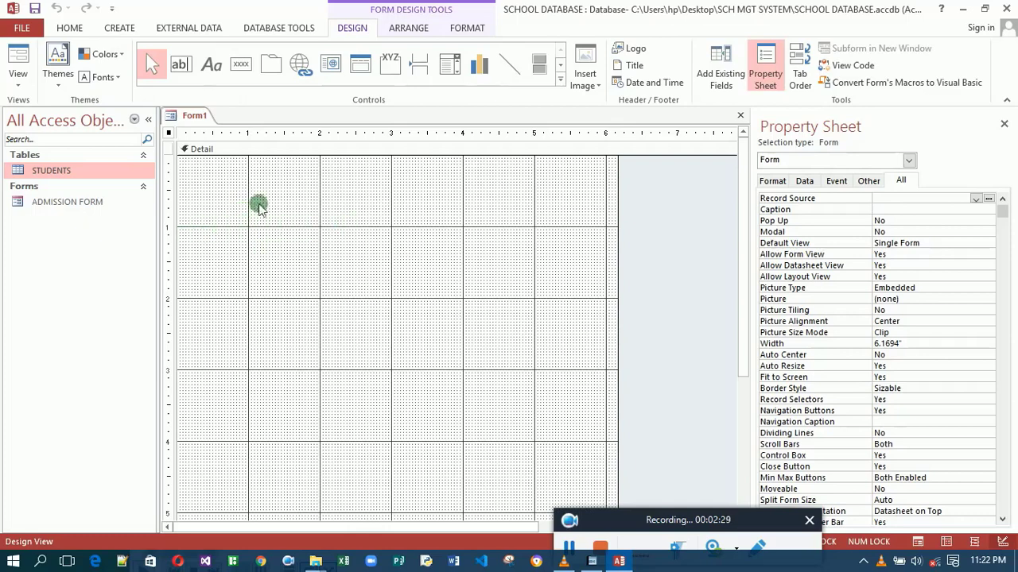
- Add a title label reading SECURITY CHECK POINT near the top of the form's Detail section
click(211, 65)
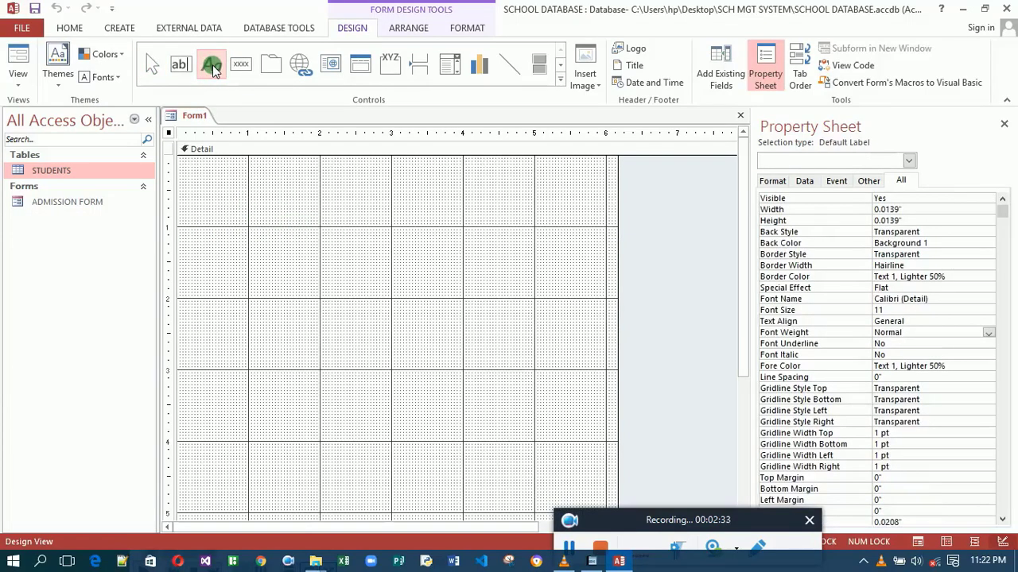
click(268, 199)
click(269, 200)
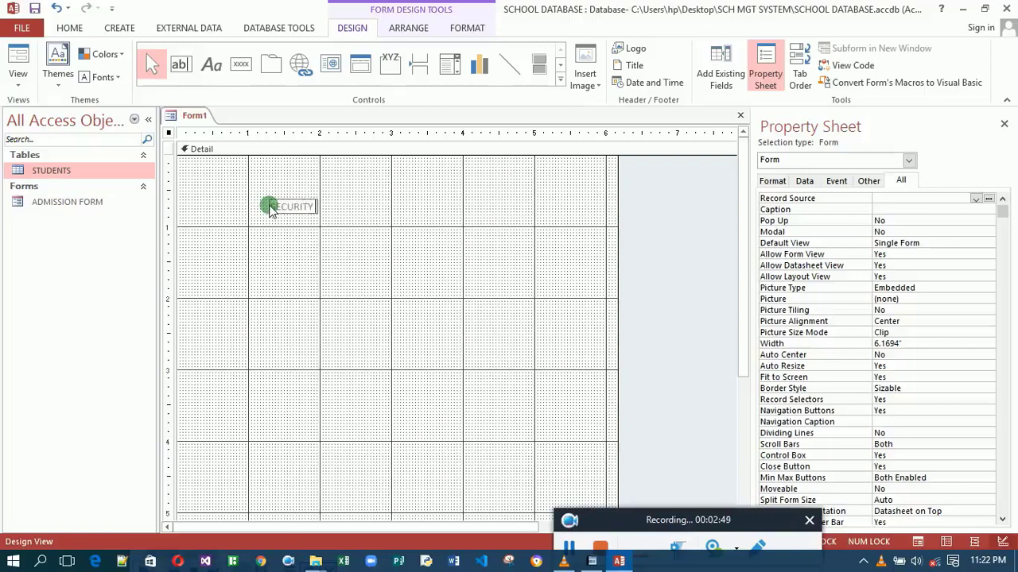
text(HECK POINT)
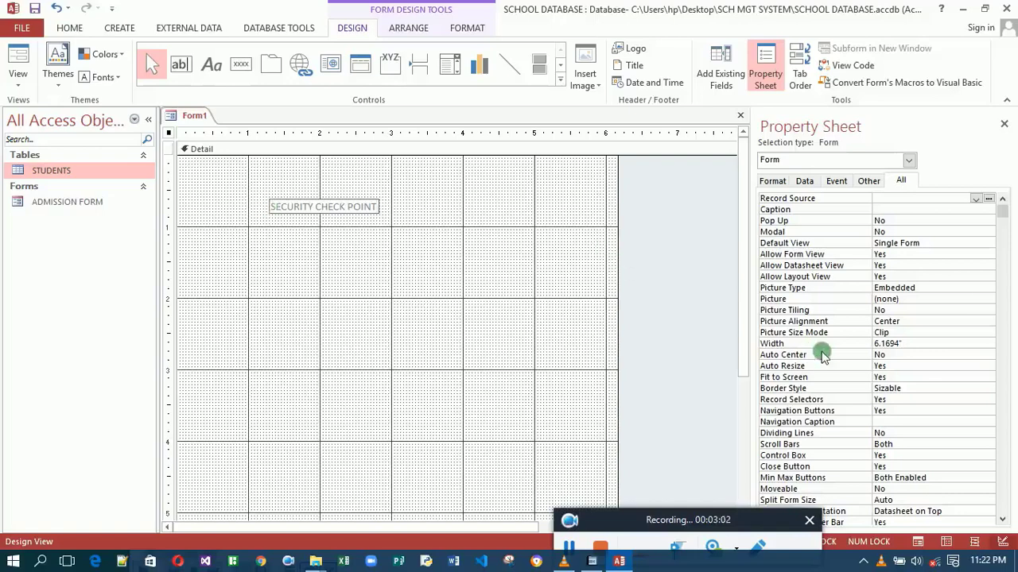
click(508, 250)
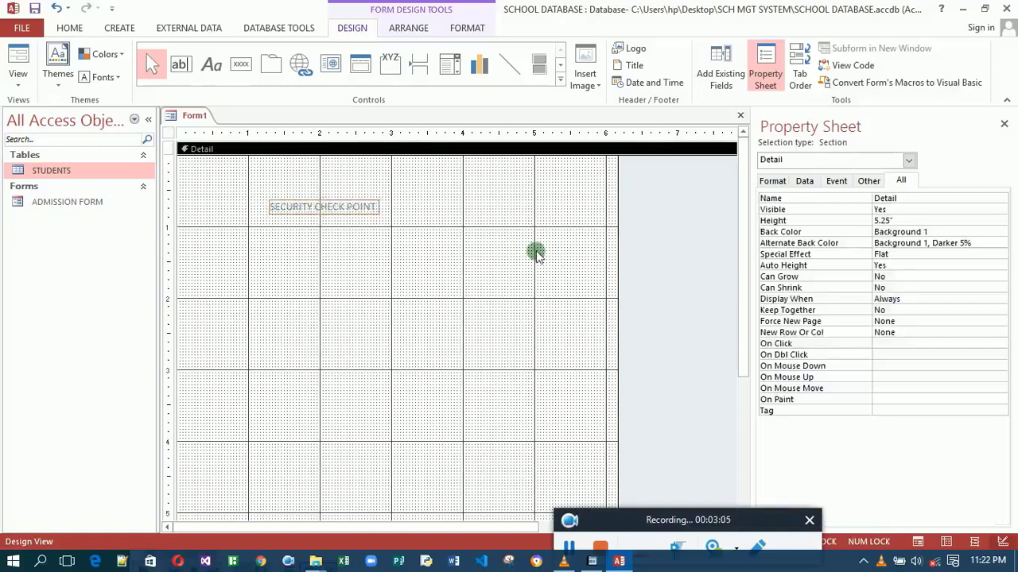
- Set the title label's font size to 24 and enlarge the label to about 4.29" wide by 0.54" high
click(357, 207)
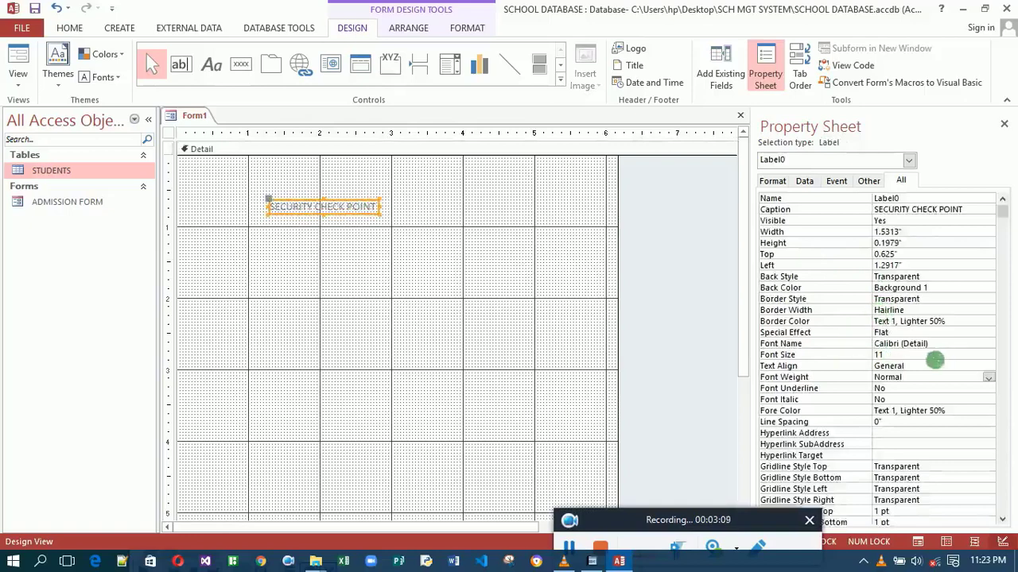
click(985, 358)
click(987, 357)
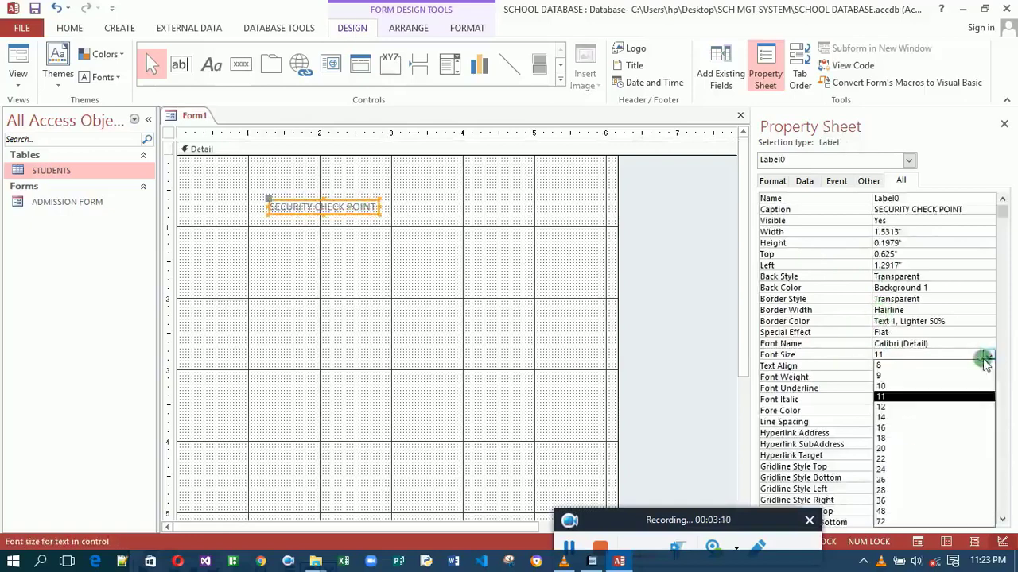
click(892, 471)
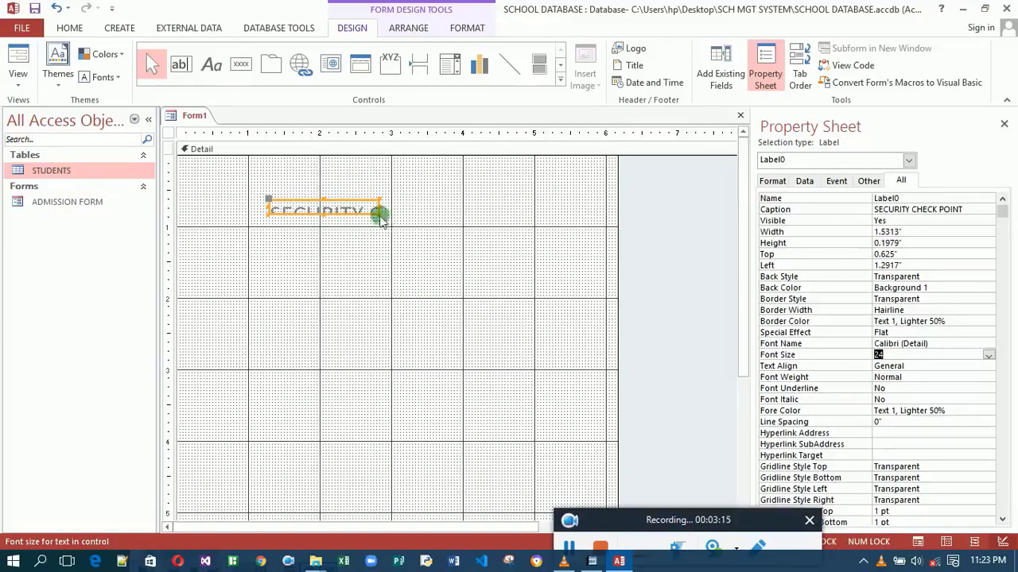
drag(387, 223, 585, 249)
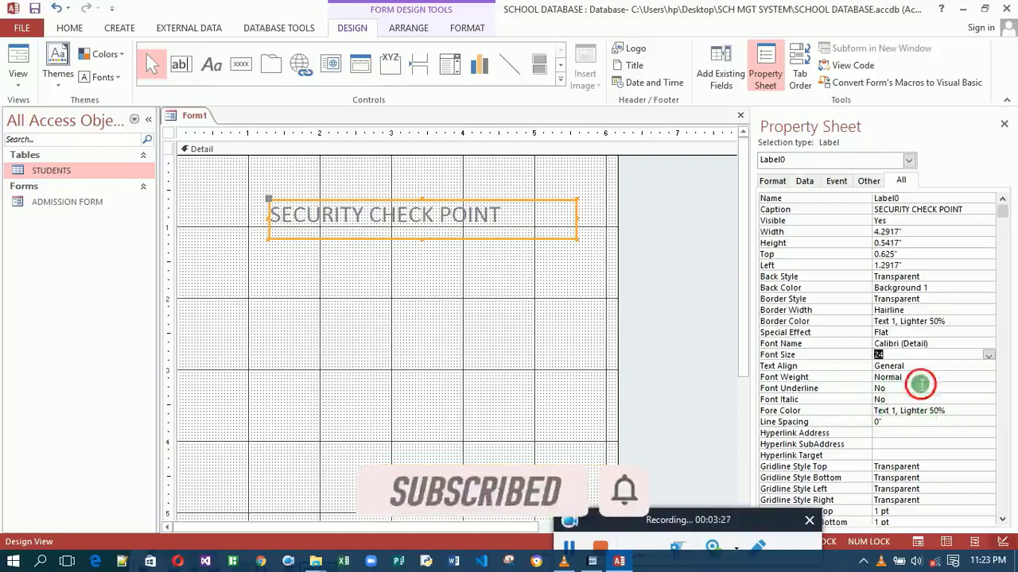
- Set the title label's font weight to Heavy
click(920, 380)
click(989, 377)
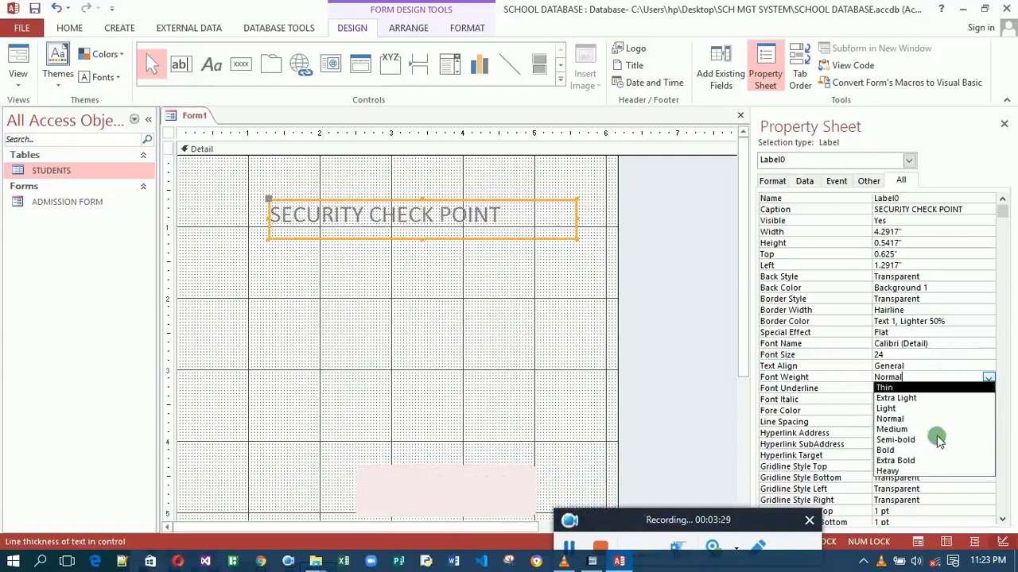
click(915, 470)
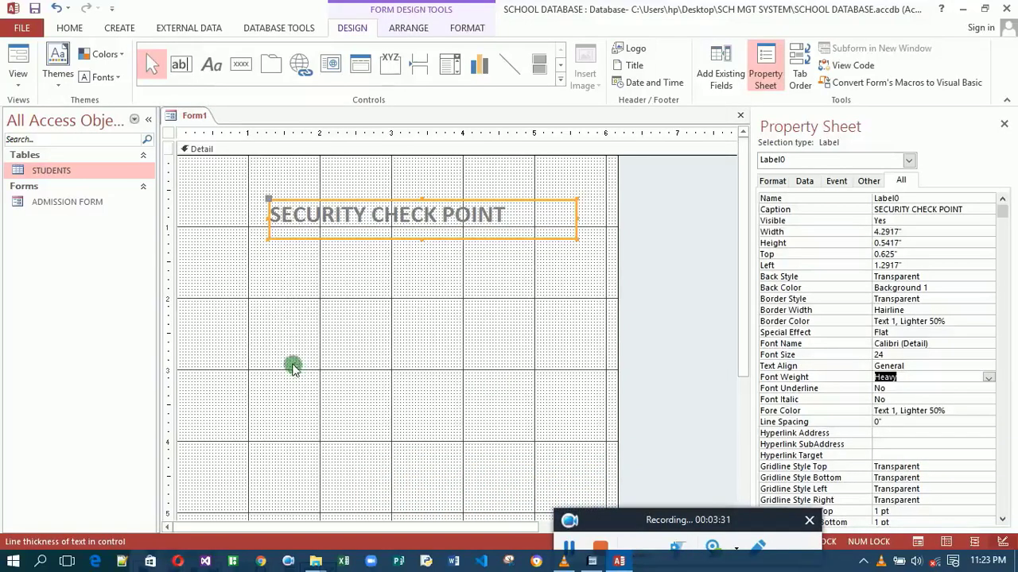
click(286, 295)
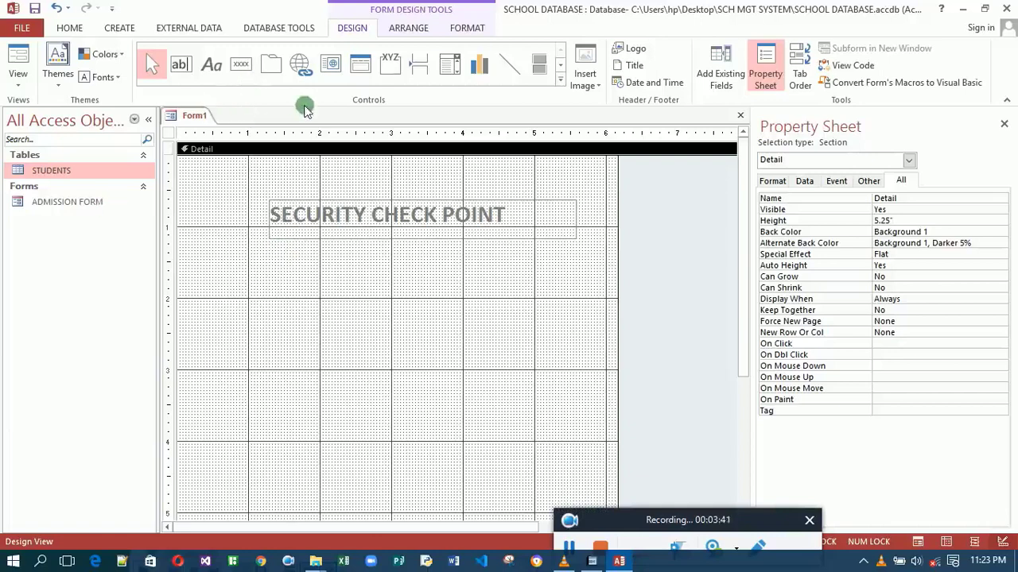
- Add a text box below the title, caption its attached label USERNAME, and widen that label to about 1"
click(185, 70)
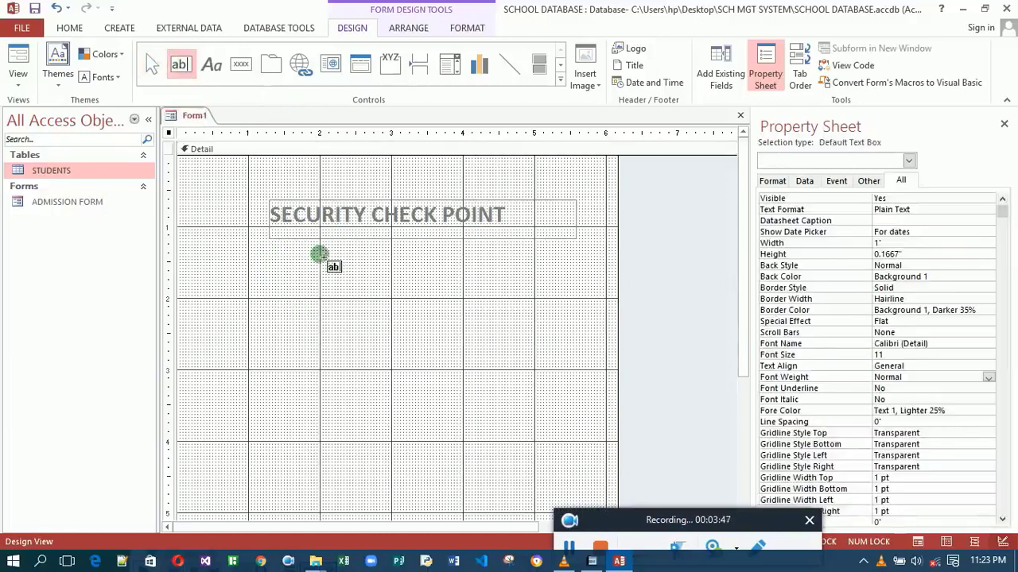
click(347, 261)
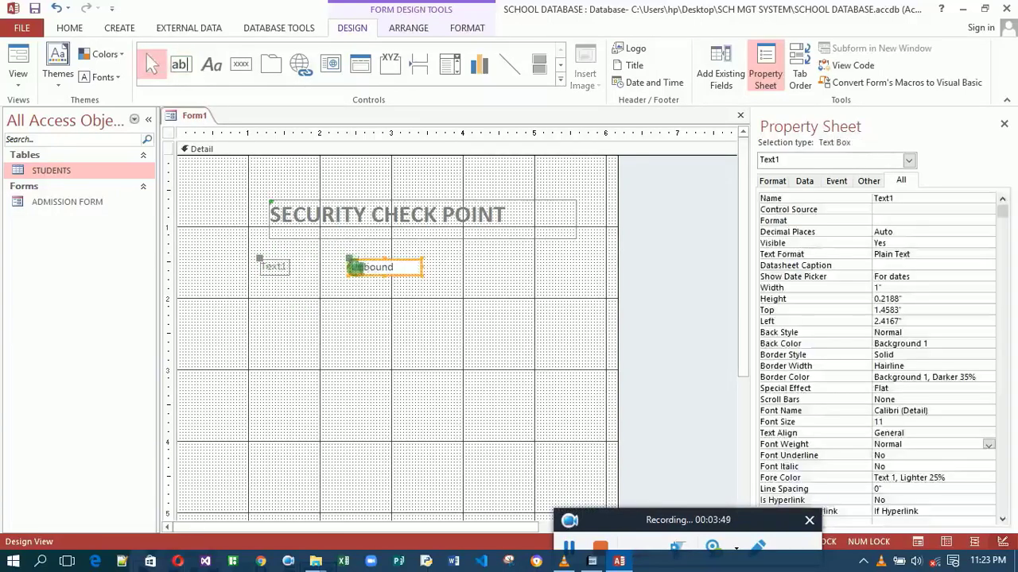
click(282, 268)
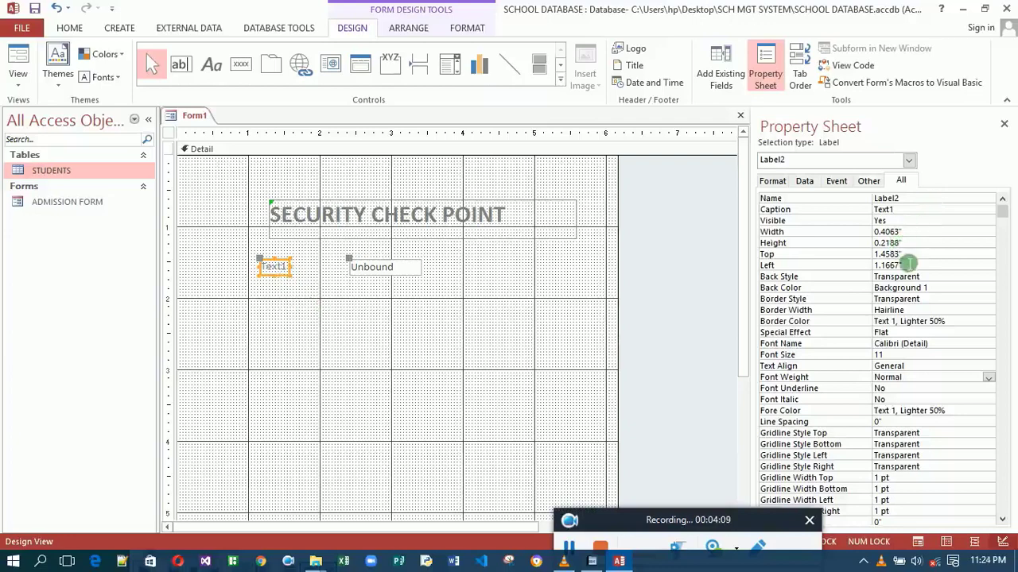
click(904, 211)
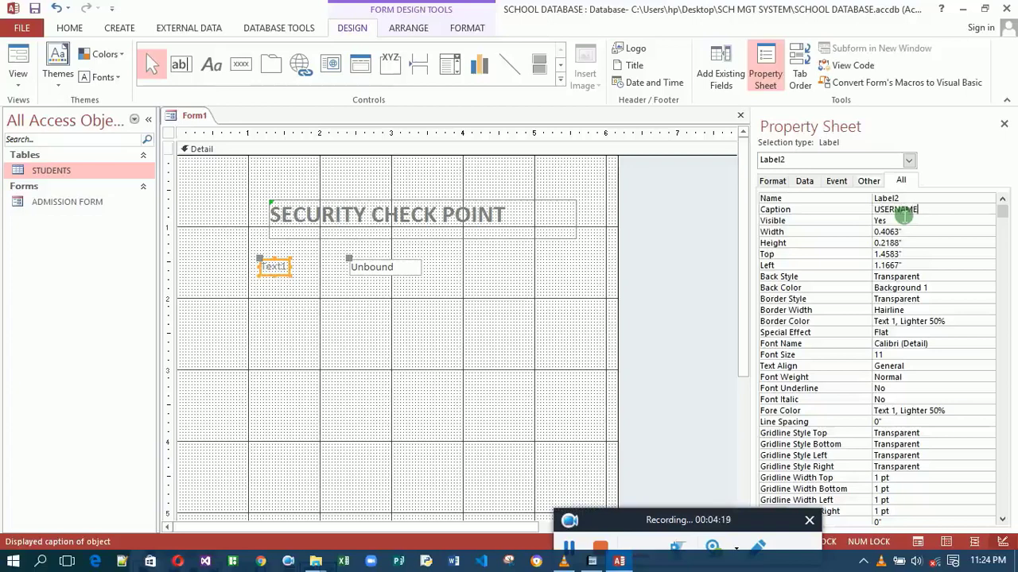
key(Return)
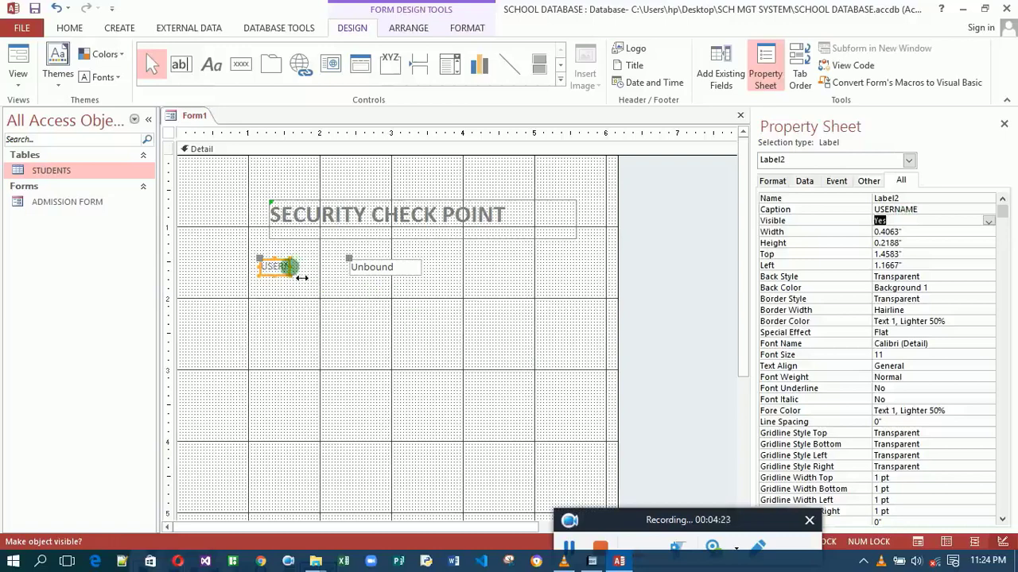
drag(291, 266, 333, 267)
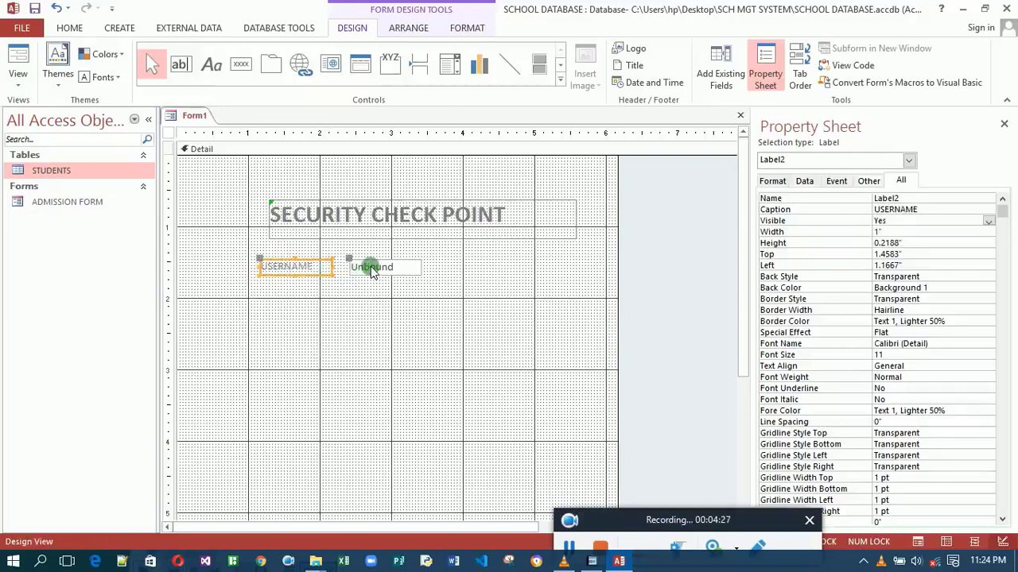
- Duplicate the USERNAME label and its text box directly below, and caption the copied label PASSWORD
shift+click(371, 270)
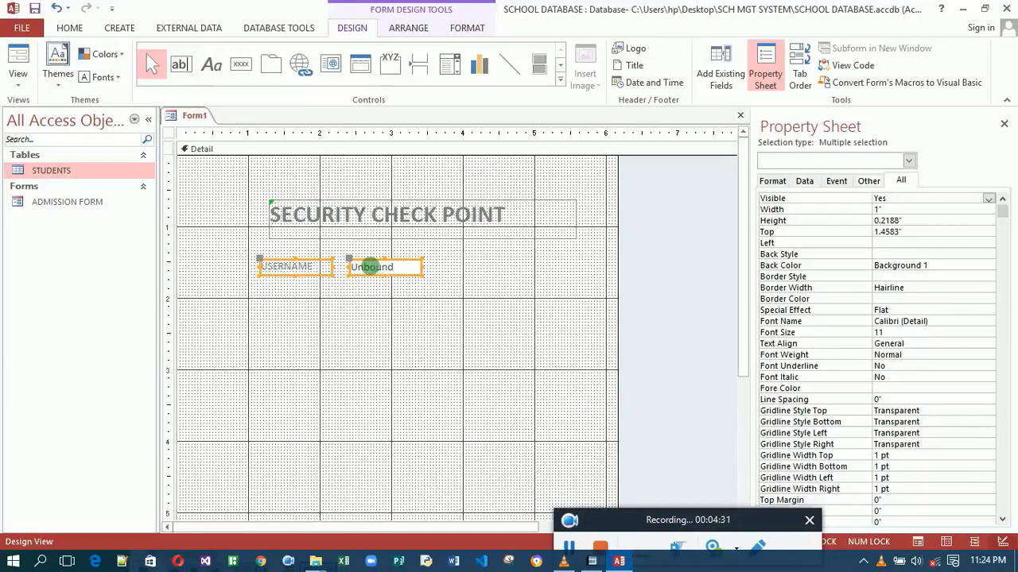
key(ctrl+c)
key(ctrl+v)
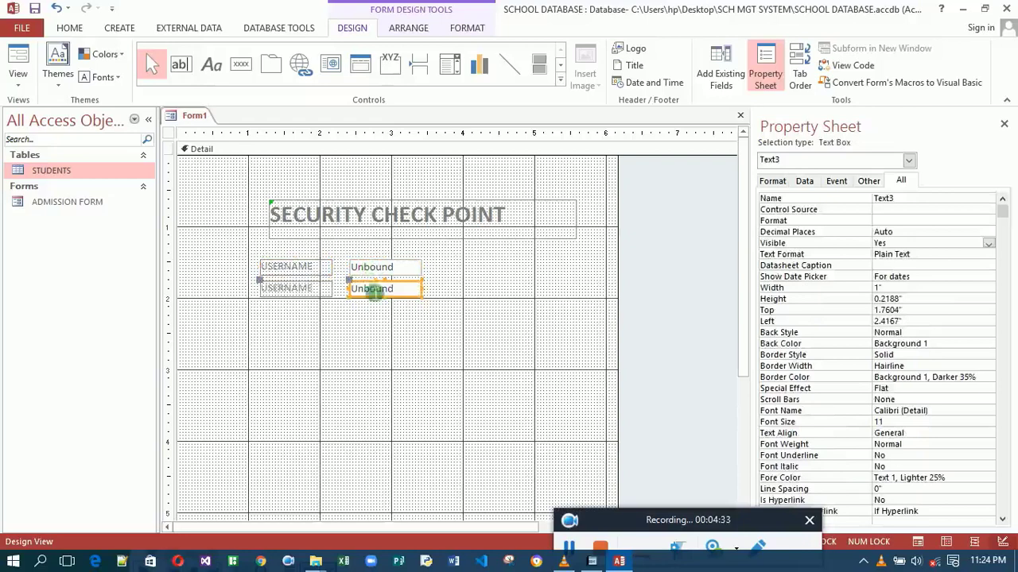
click(327, 291)
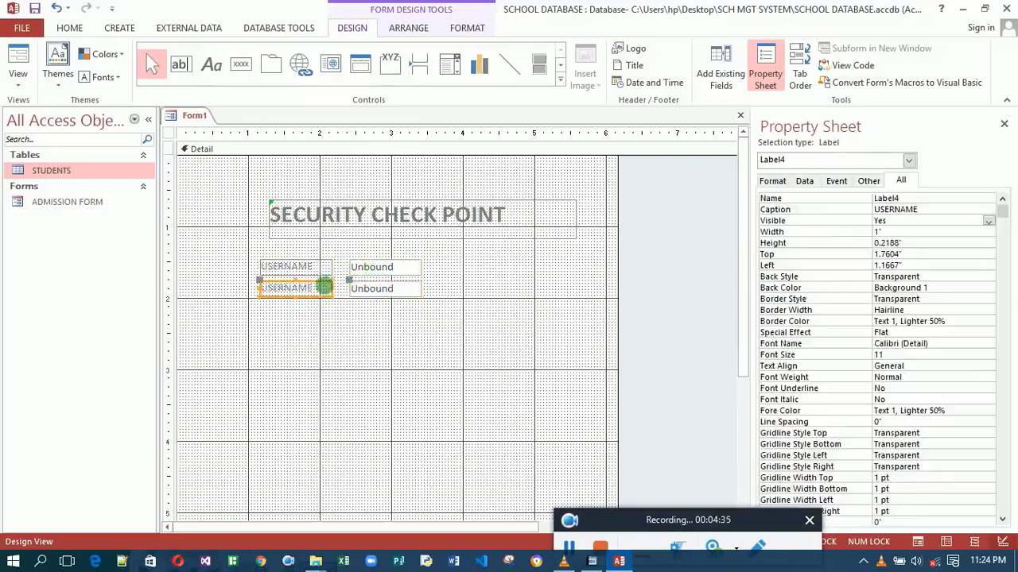
click(928, 213)
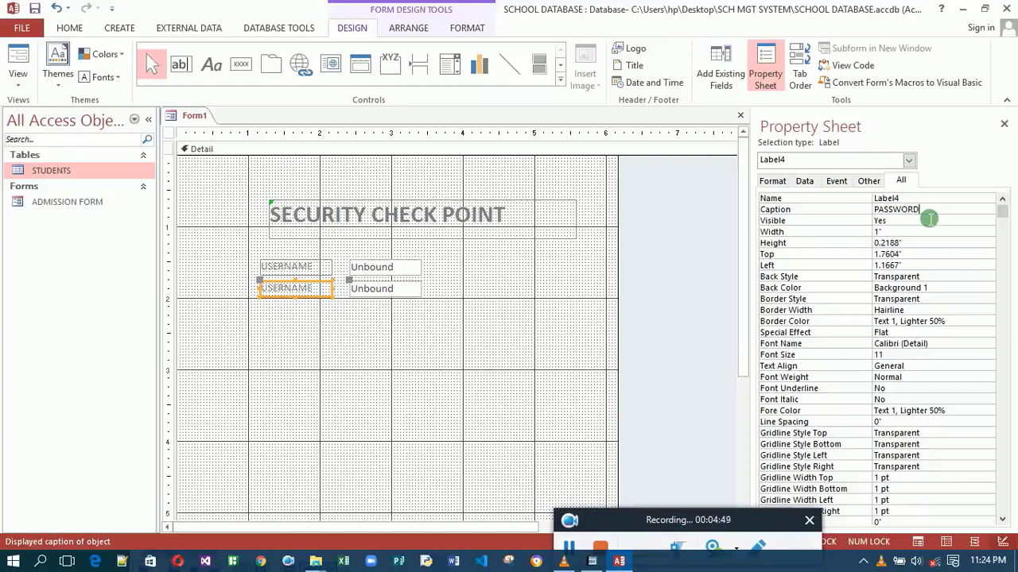
key(Return)
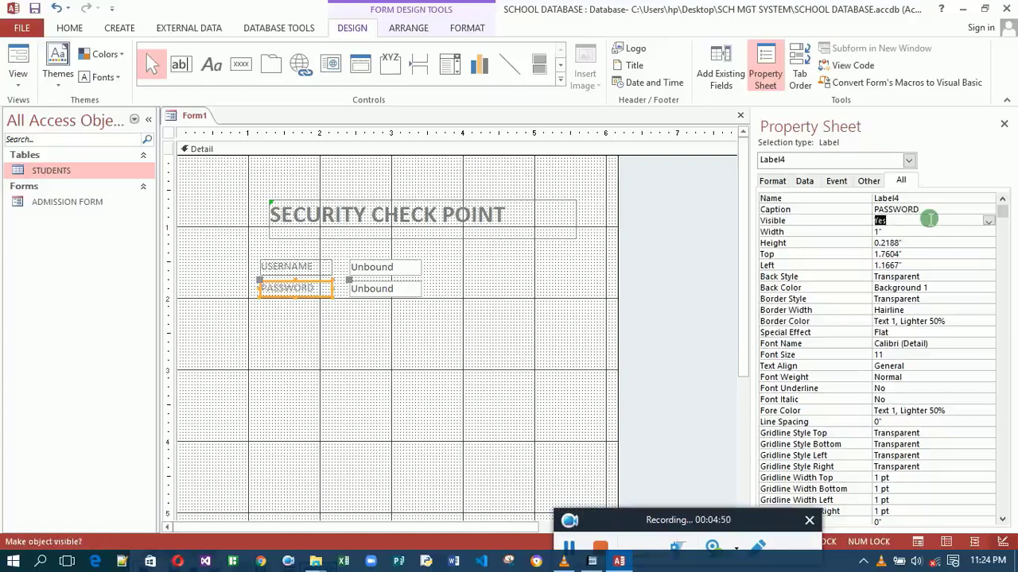
- Widen the username and password text boxes to about 2.5" each
click(418, 272)
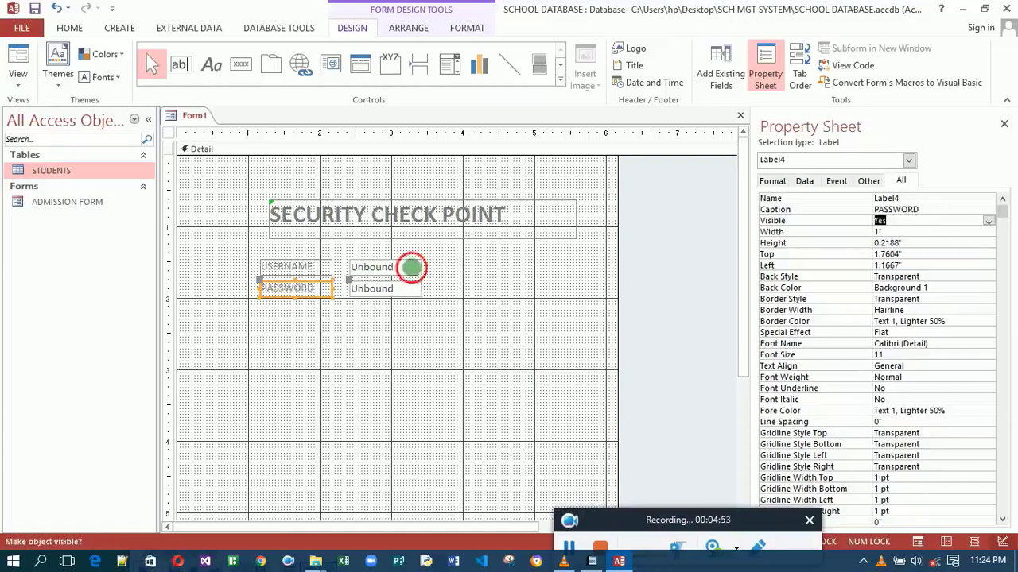
drag(422, 272, 531, 268)
click(412, 289)
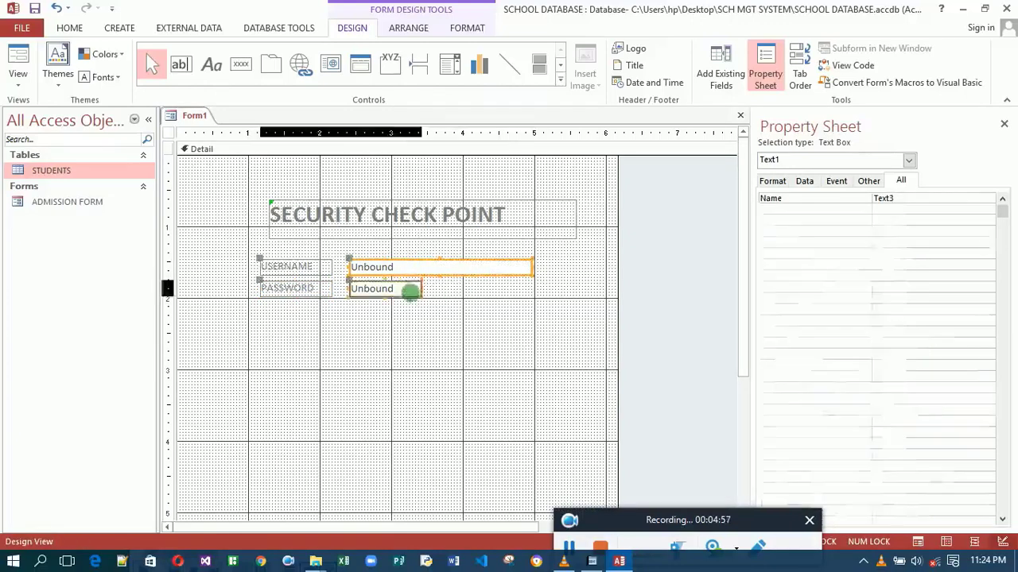
drag(434, 300, 534, 300)
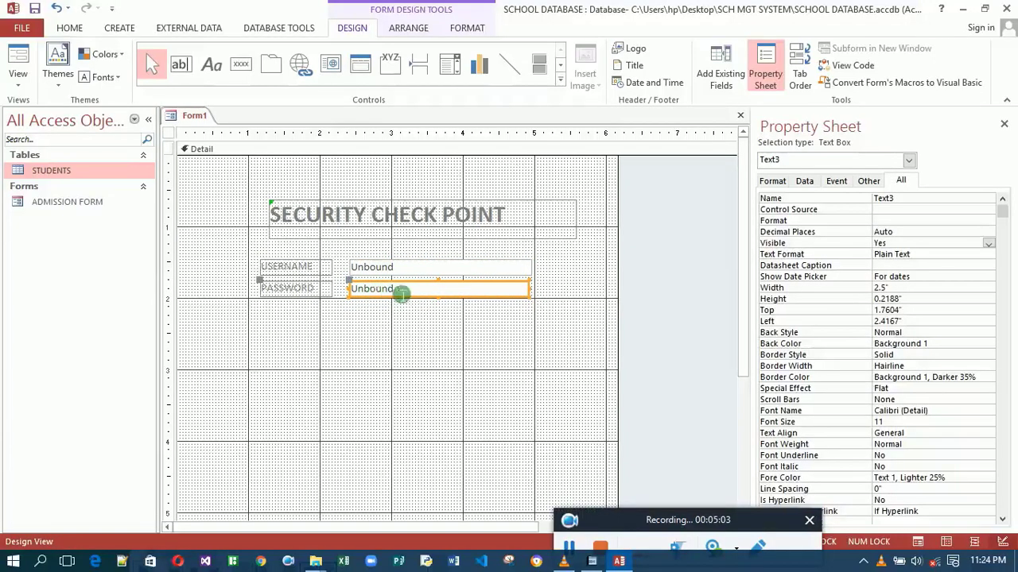
- Move the PASSWORD label and its text box down to about 1.96" from the top, leaving a gap below the username row
click(520, 294)
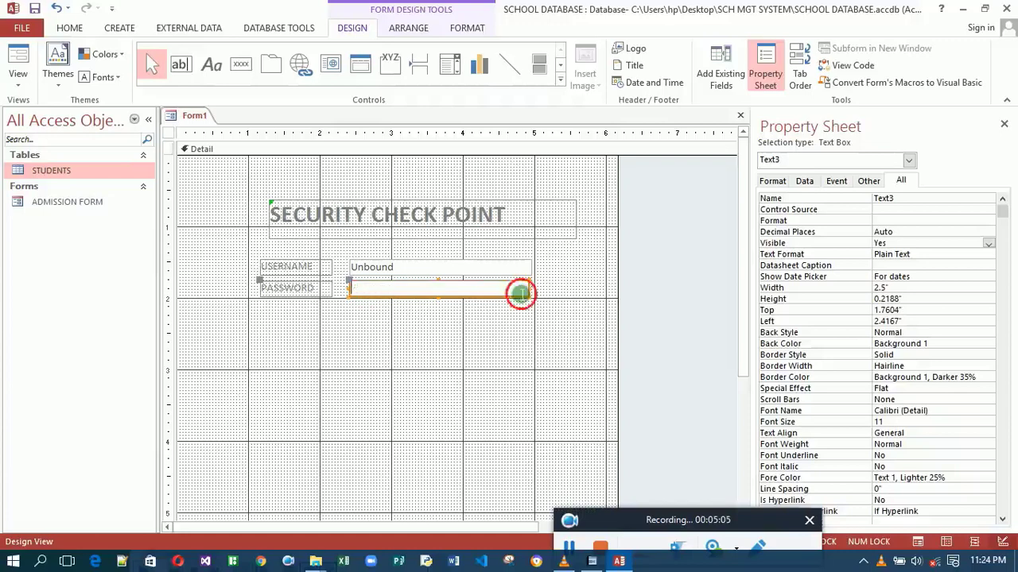
click(303, 284)
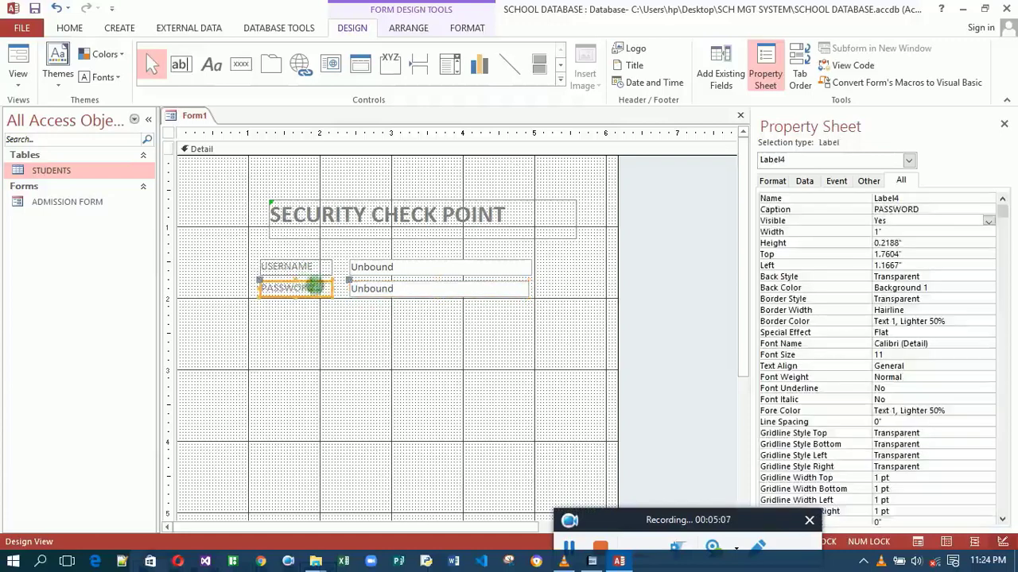
double_click(329, 298)
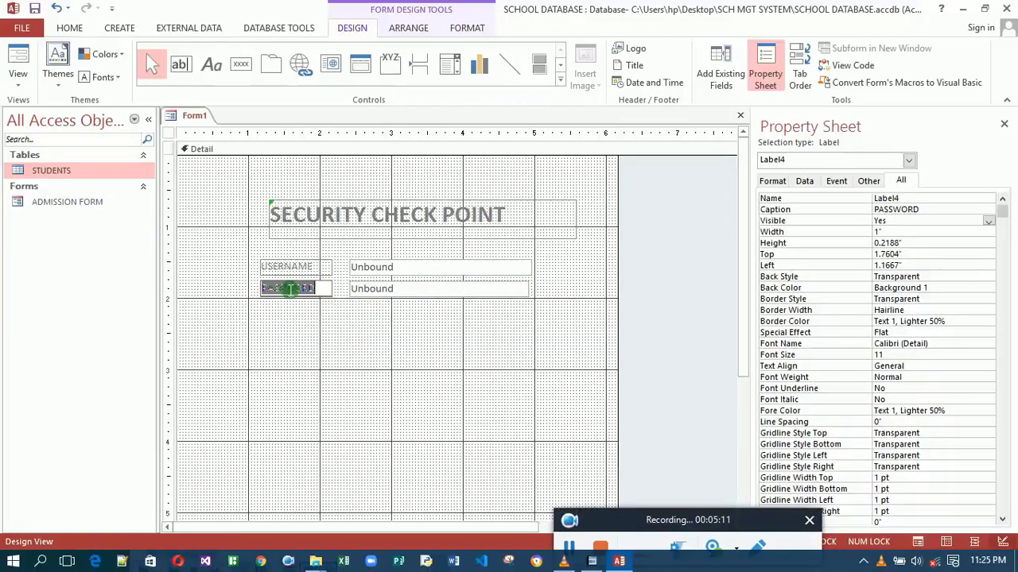
click(336, 332)
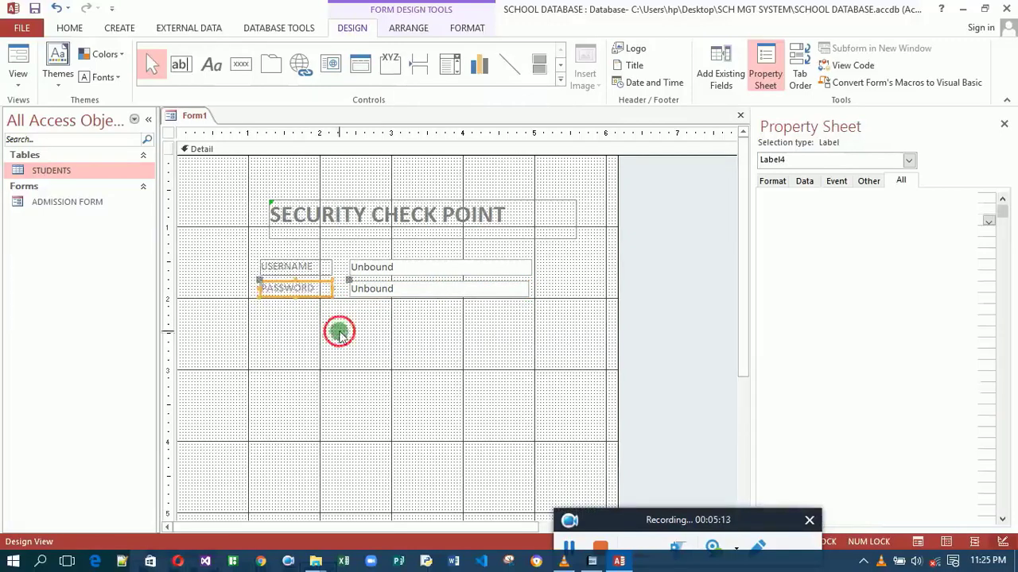
click(313, 291)
mouse_move(322, 297)
mouse_down()
mouse_move(327, 316)
mouse_move(321, 308)
mouse_up()
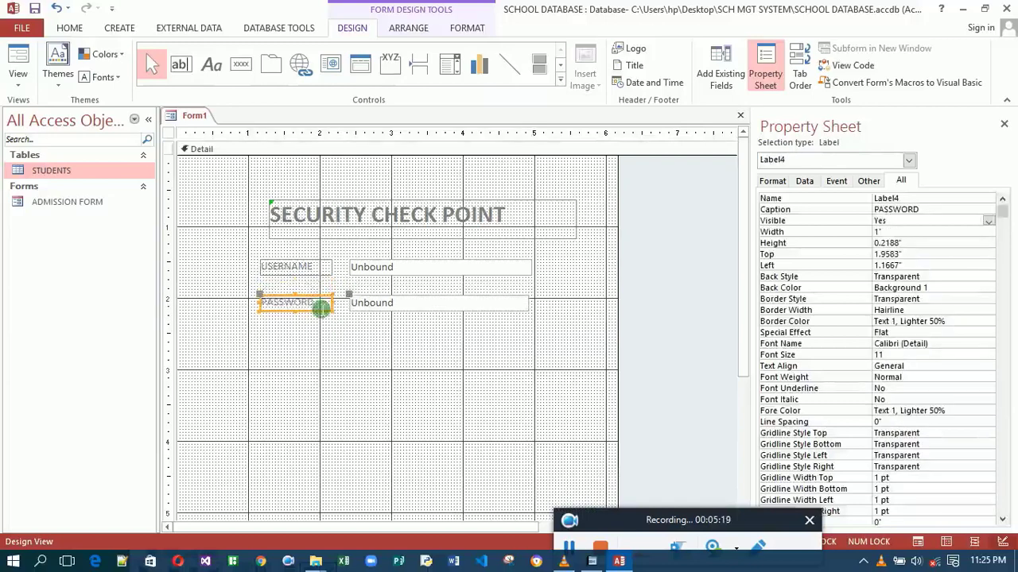
- Add a command button below the PASSWORD label without using the wizard, and caption it LOGIN
click(472, 318)
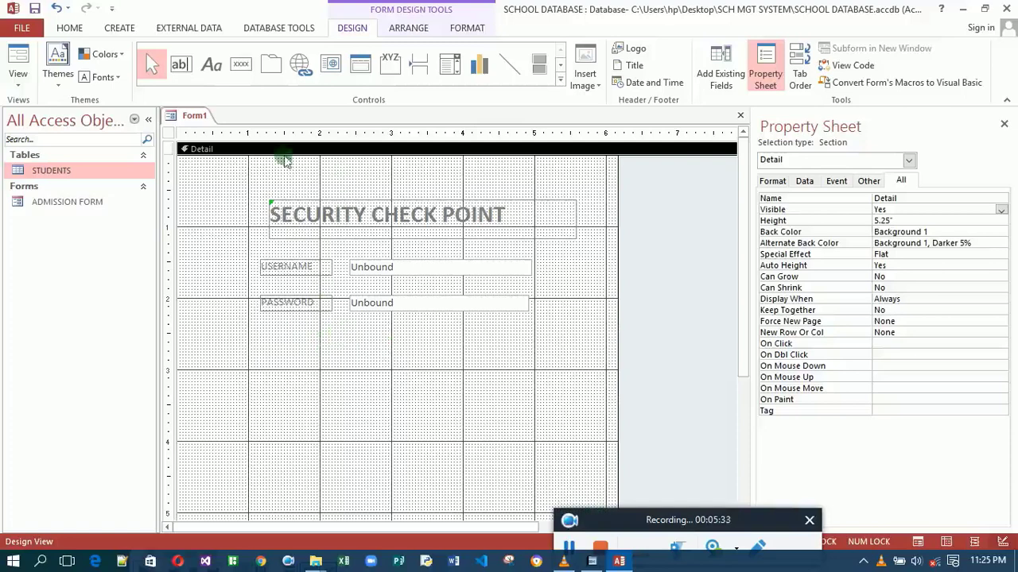
click(240, 65)
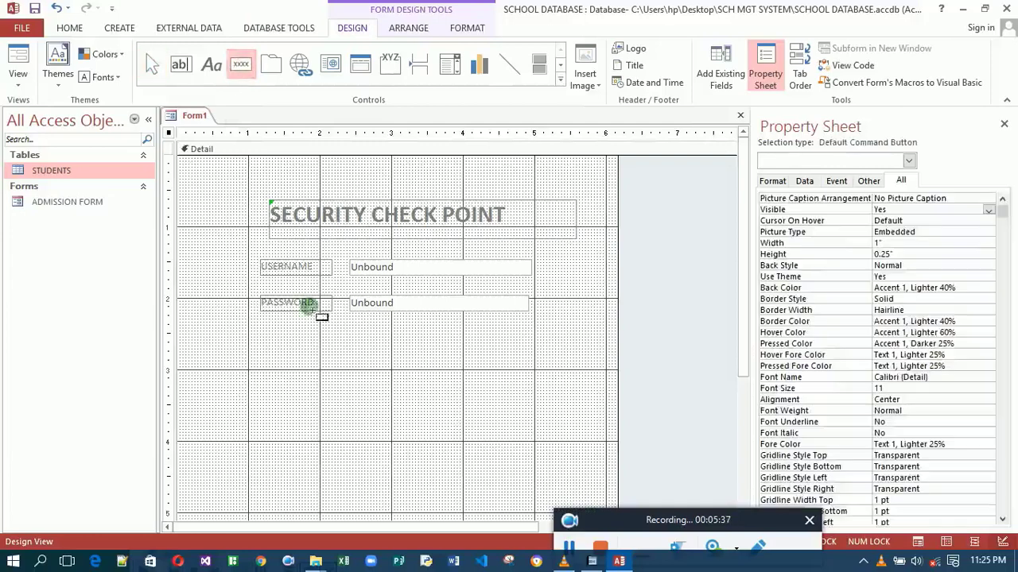
click(270, 334)
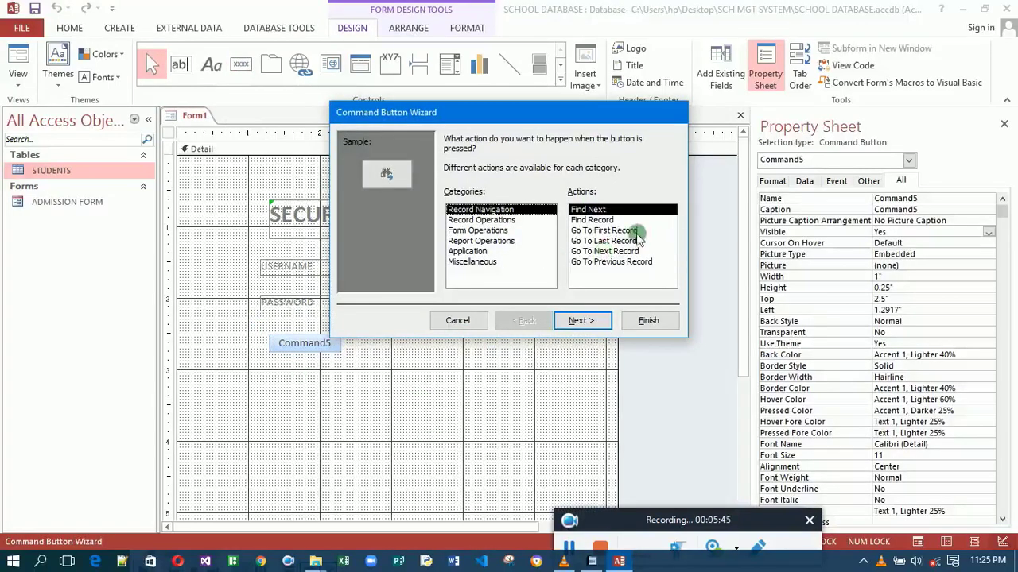
click(469, 322)
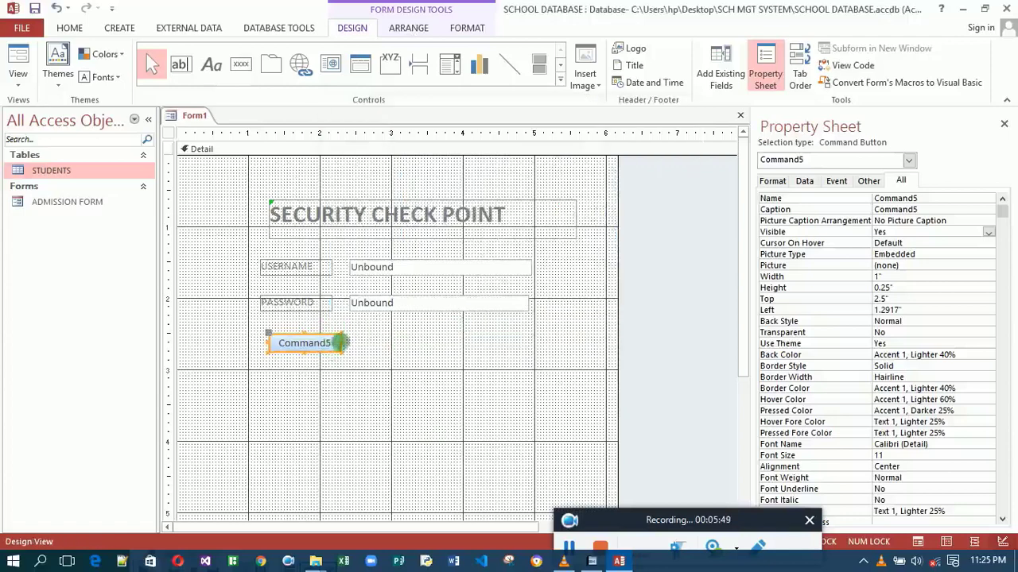
click(948, 220)
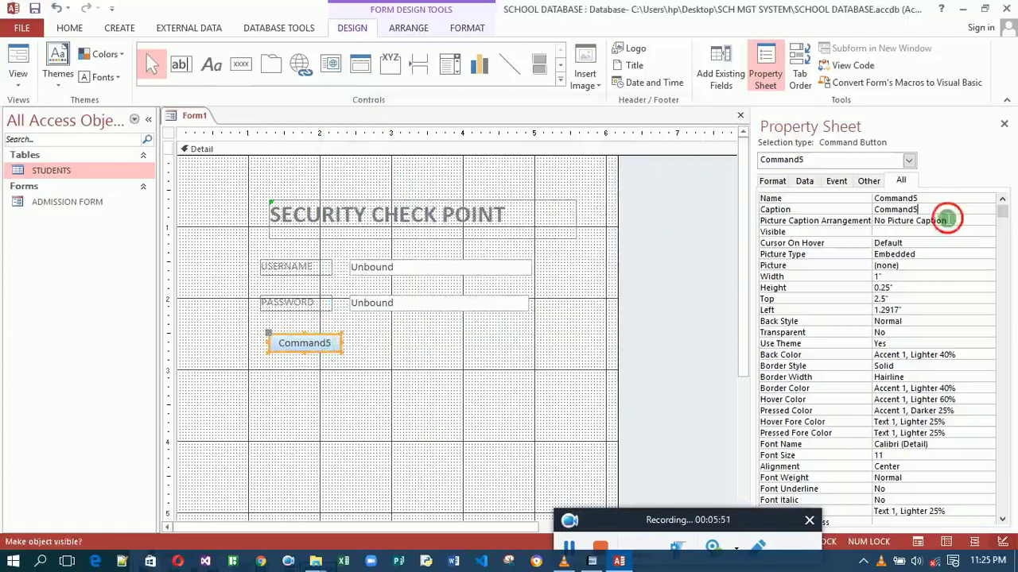
double_click(948, 218)
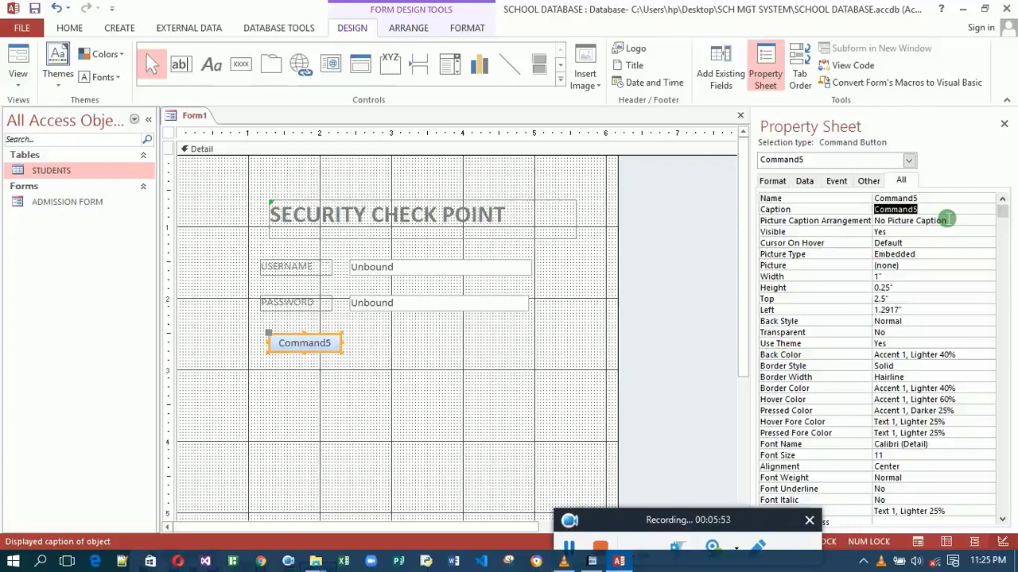
text(LOGIN)
click(948, 220)
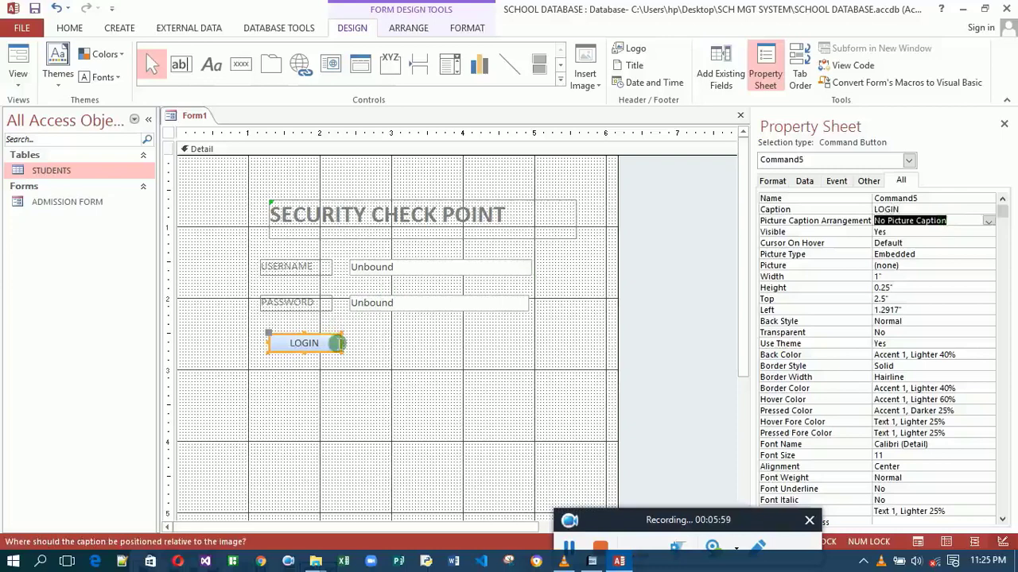
- Place a copy of the LOGIN button below the password text box's right end, about 3.88" from the form's left, and caption it EXIT
click(337, 344)
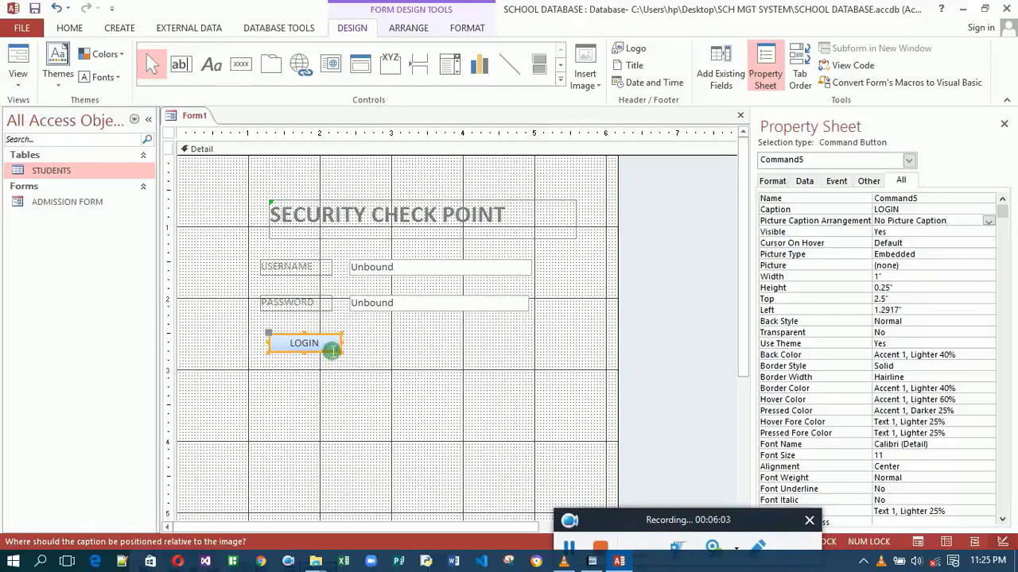
click(331, 350)
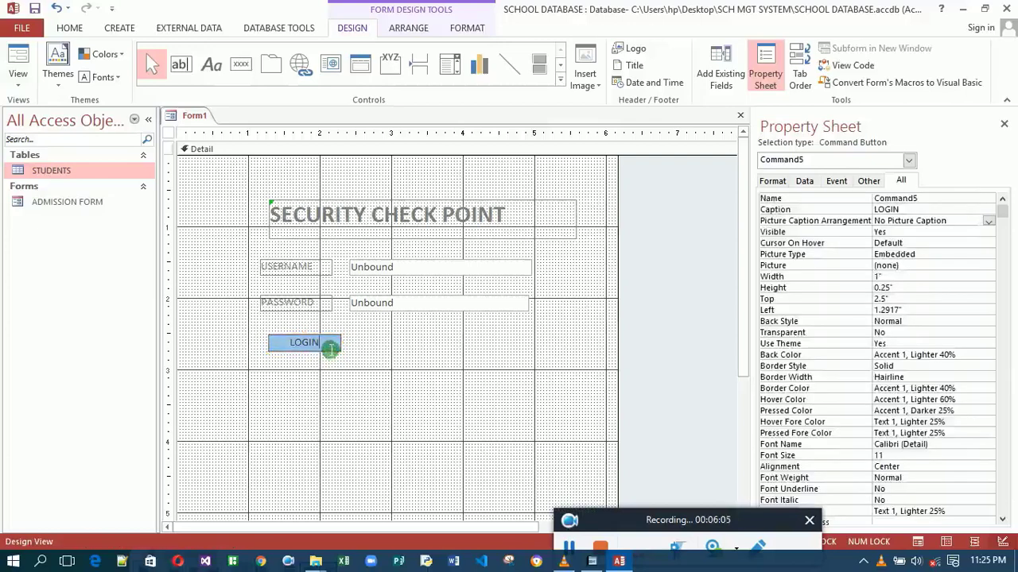
click(339, 348)
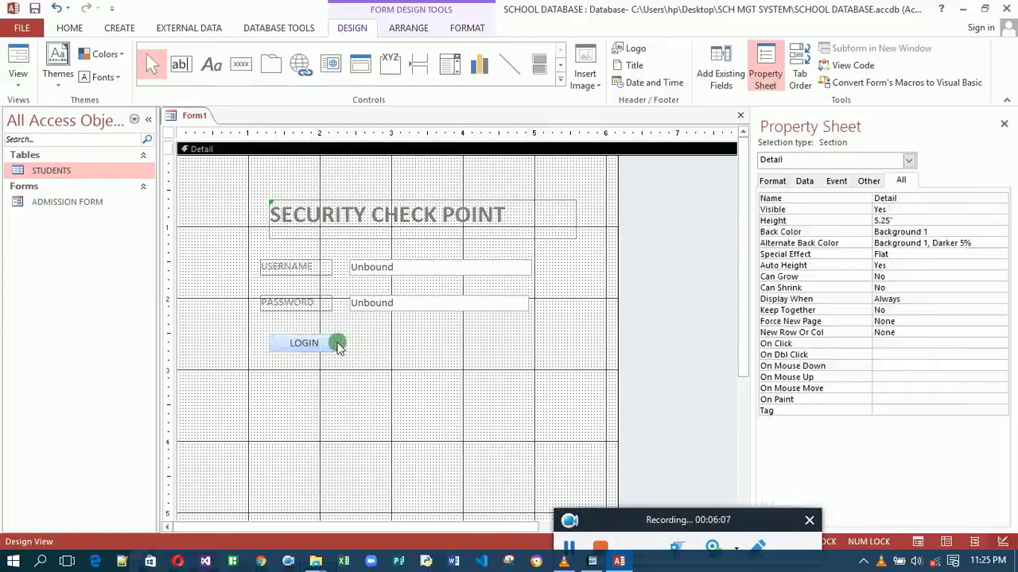
click(334, 347)
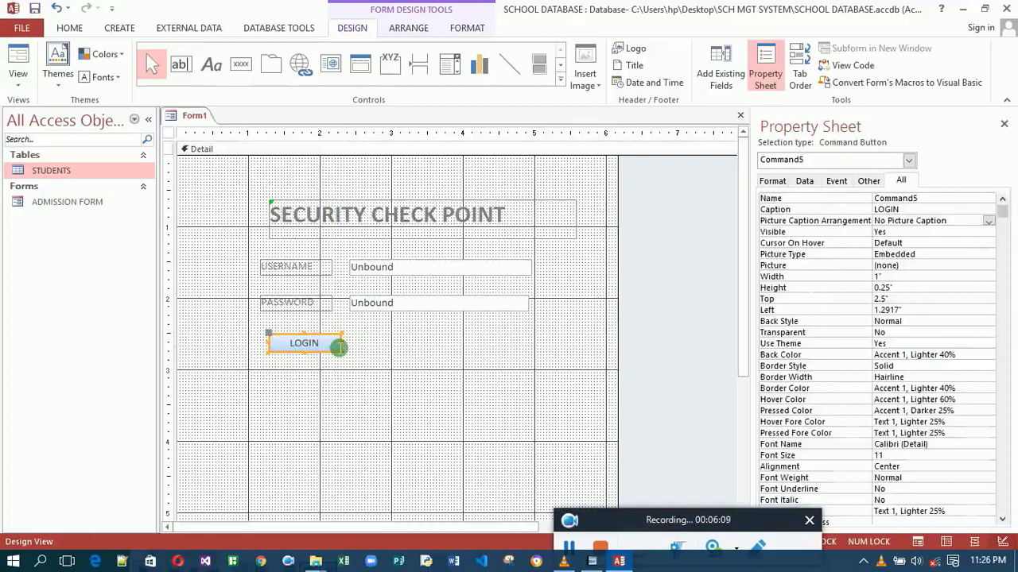
key(ctrl+v)
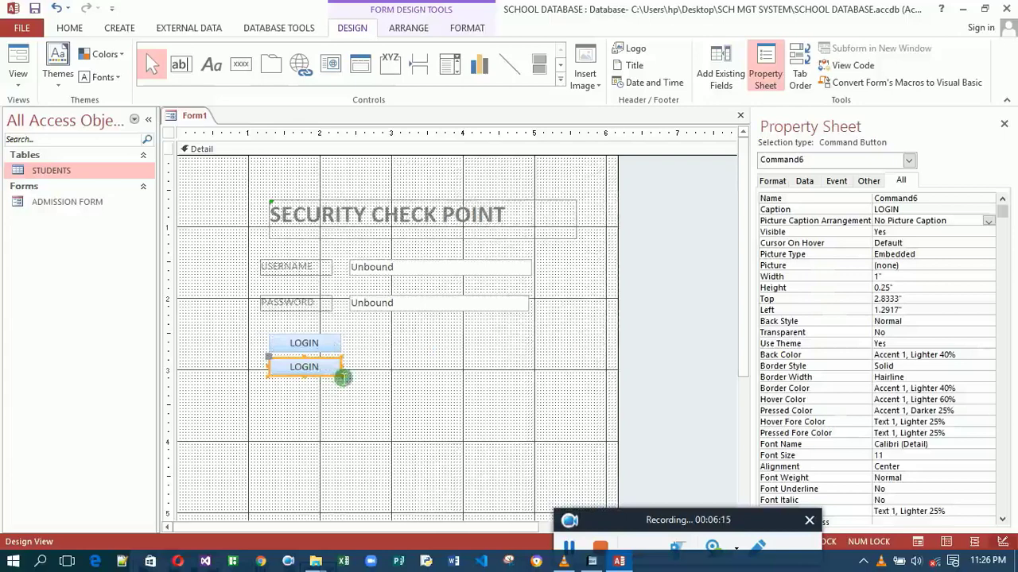
drag(342, 374, 525, 350)
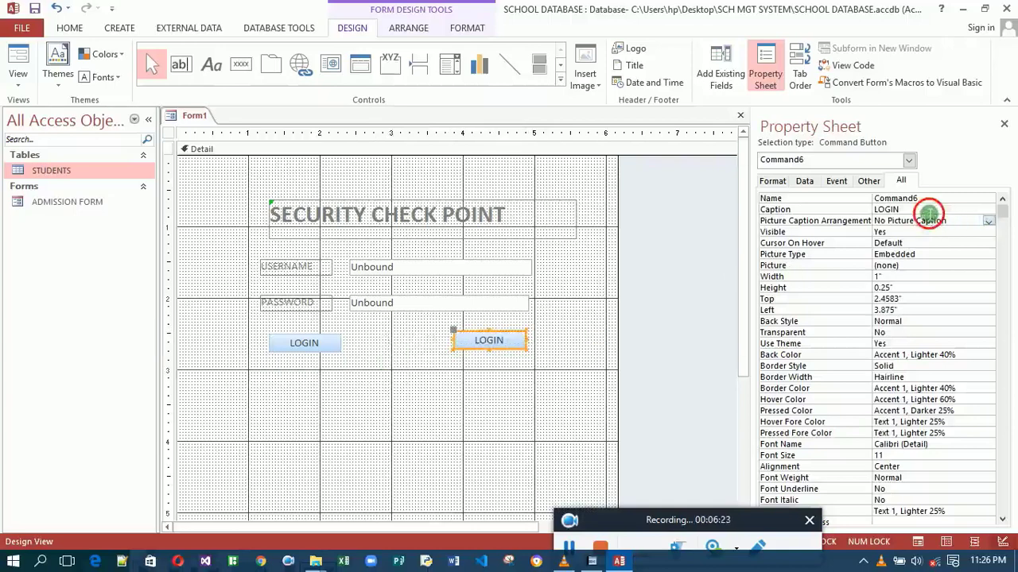
click(929, 211)
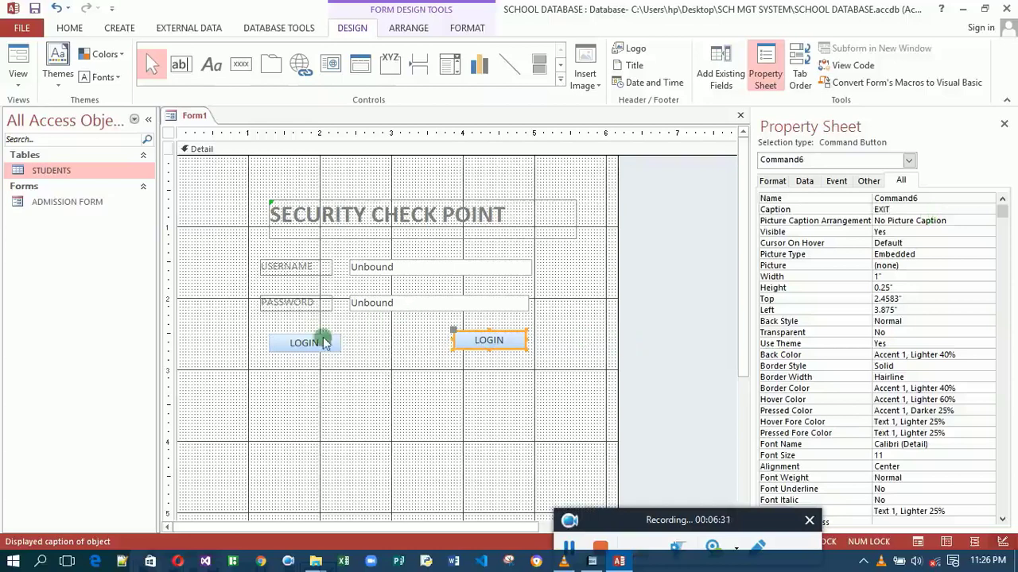
key(Return)
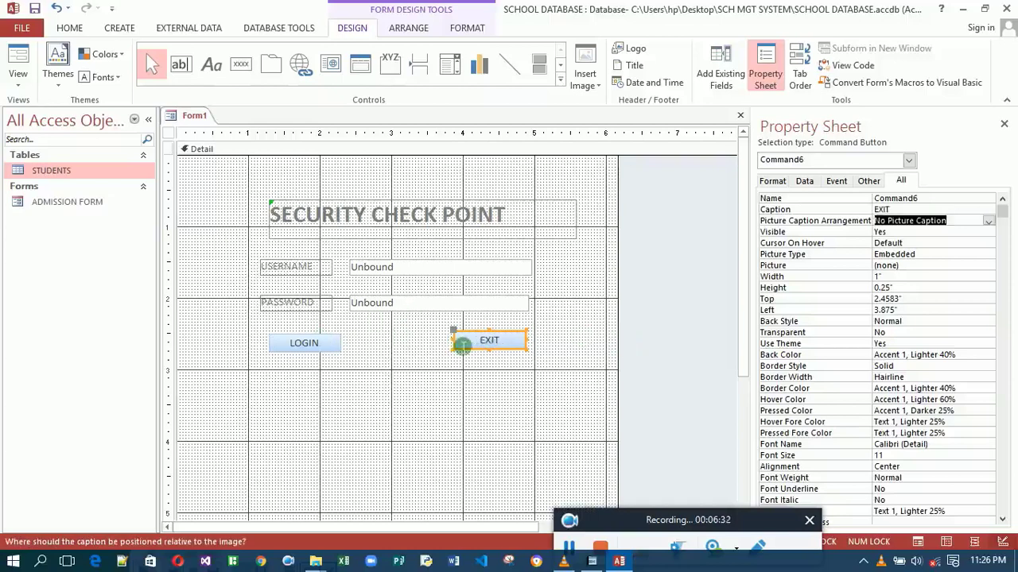
- Move the LOGIN button beside the EXIT button, about 2.63" from the form's left and 2.42" from its top
click(322, 346)
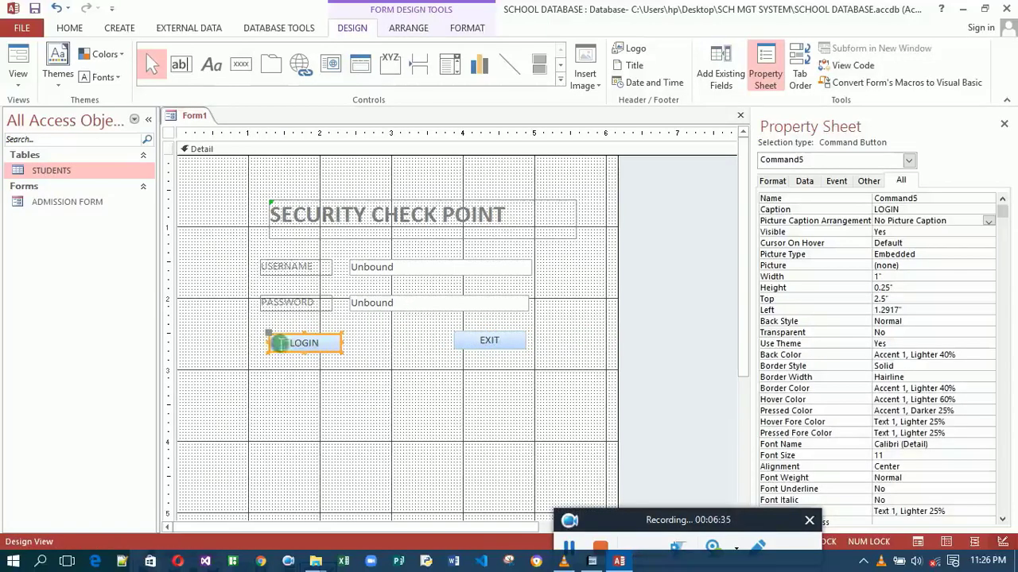
drag(275, 344, 368, 338)
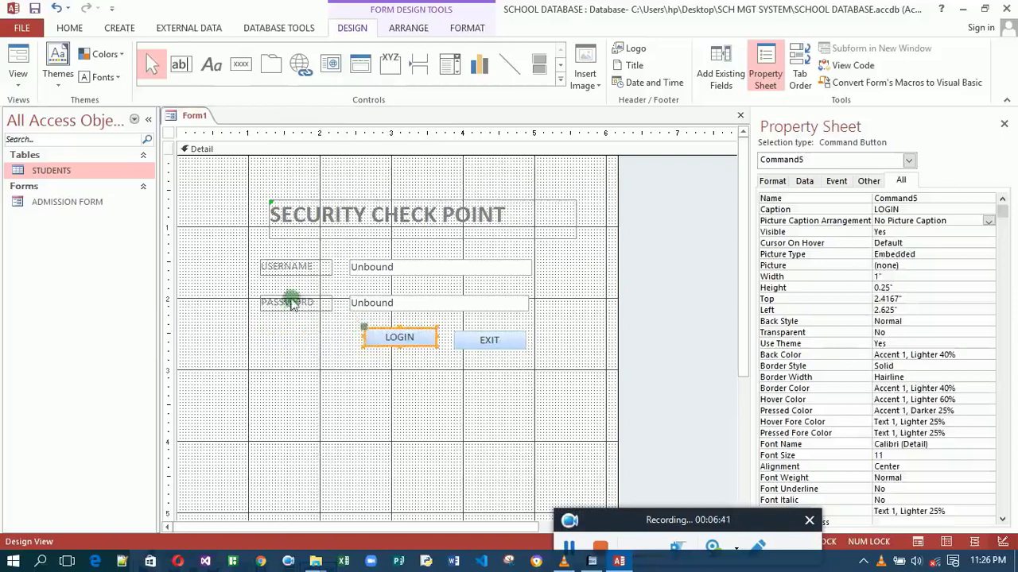
click(245, 203)
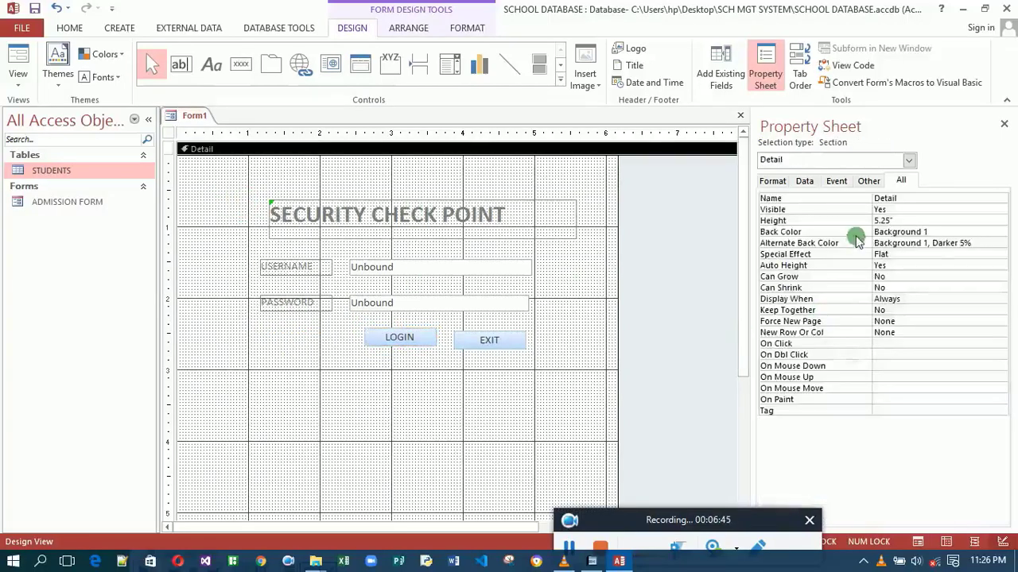
- Draw a rectangle about 5.33" wide and 2.79" high around the title, the login fields and both buttons
click(561, 68)
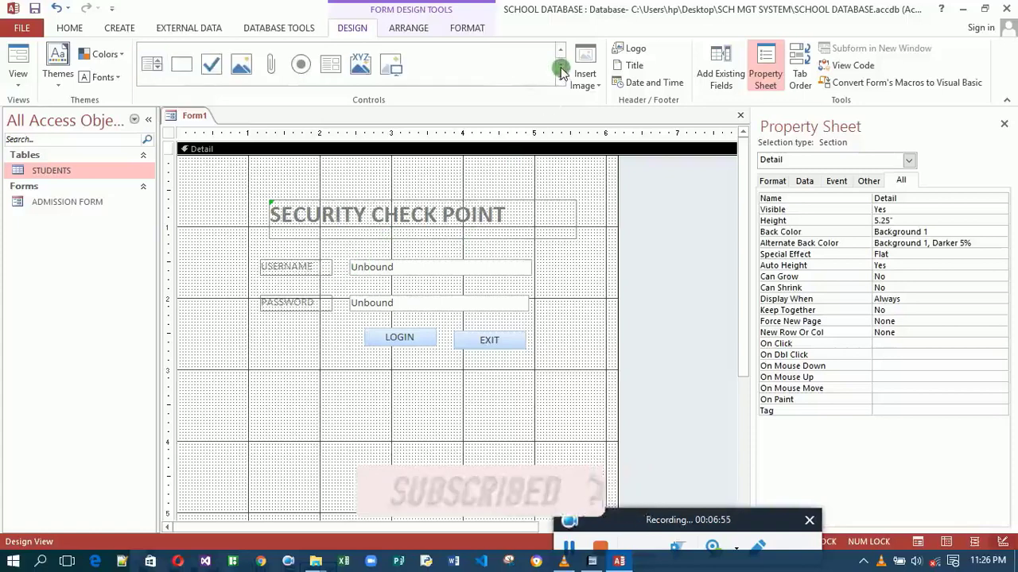
click(178, 72)
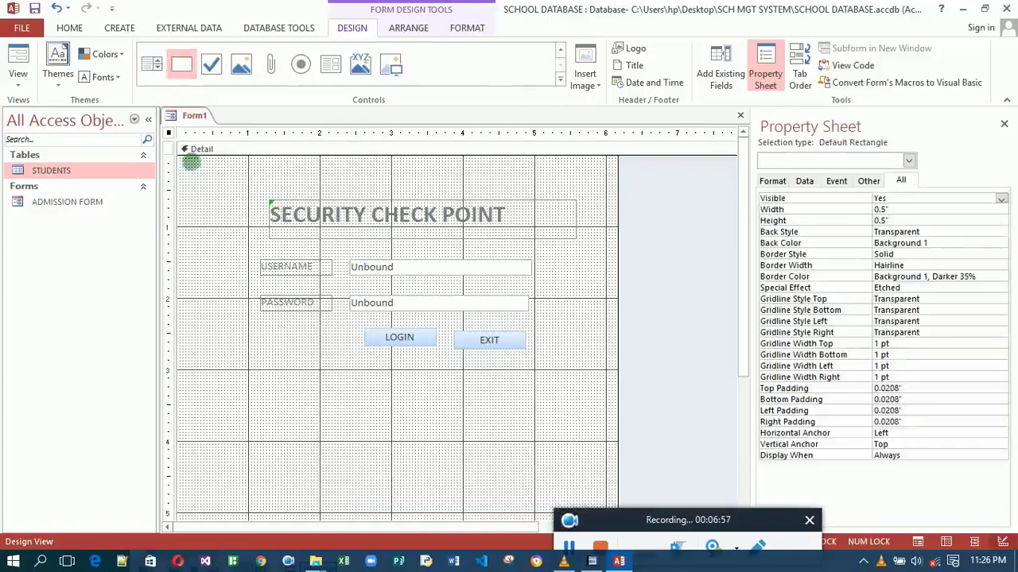
drag(210, 176, 589, 374)
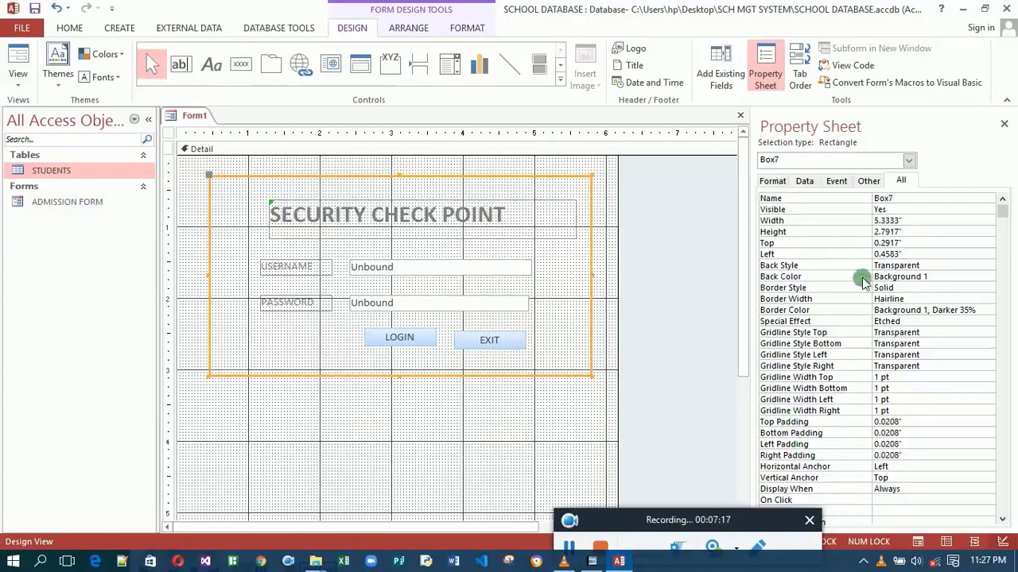
- Set the rectangle's back color to Accent 1, Lighter 40%
click(992, 200)
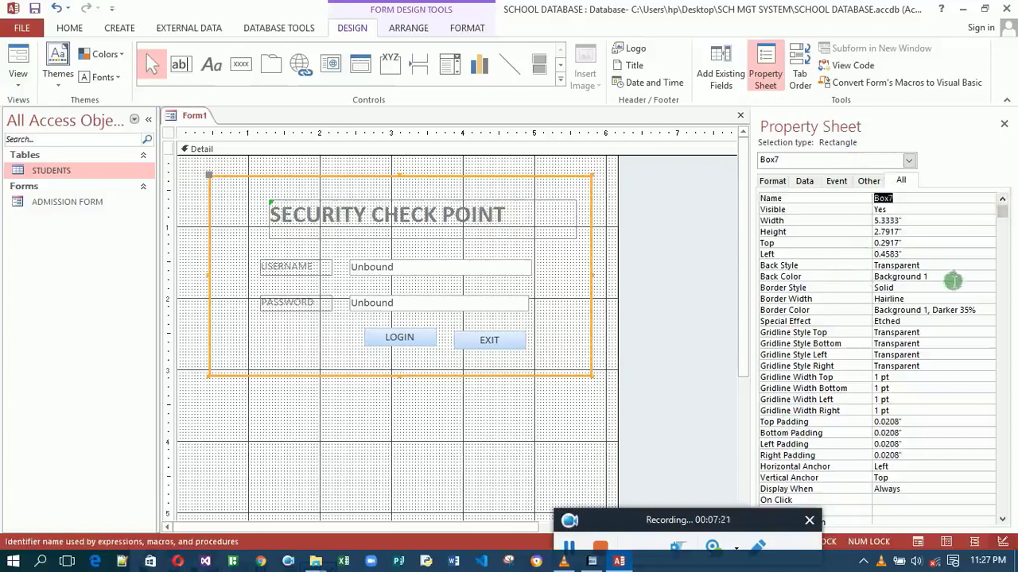
click(953, 278)
click(986, 275)
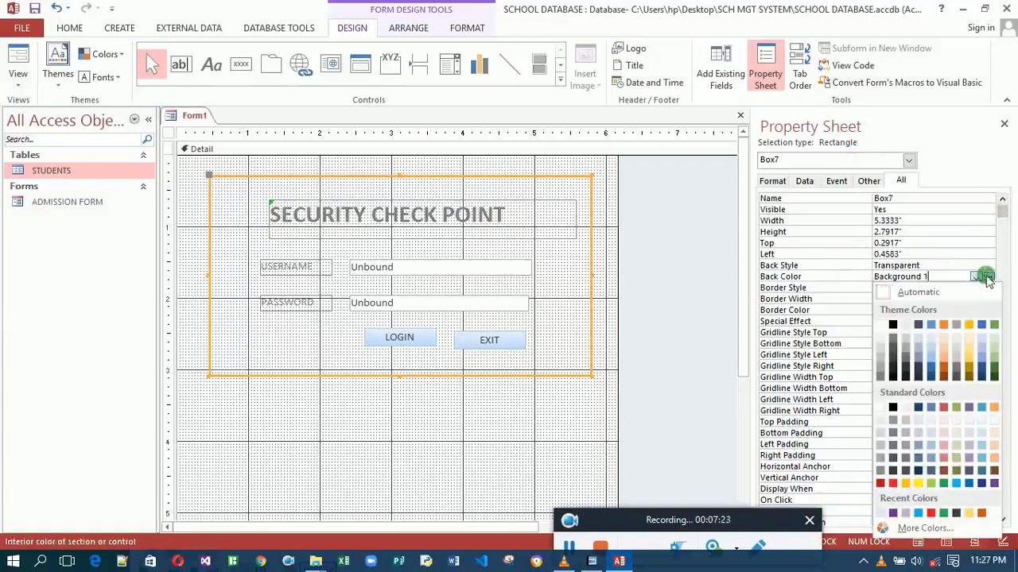
click(932, 363)
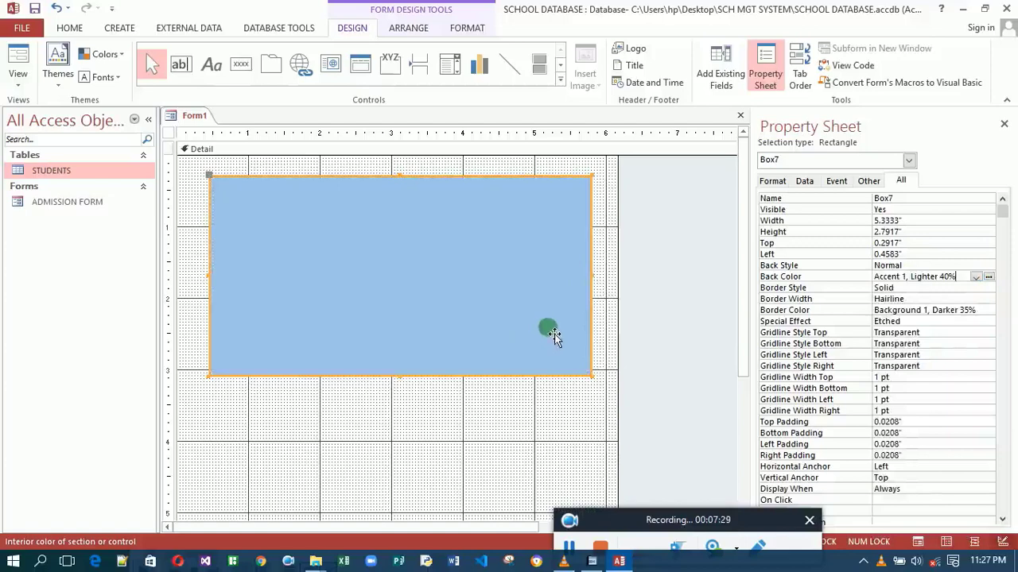
- Send the blue rectangle to the back, behind the title, fields and buttons
right_click(519, 305)
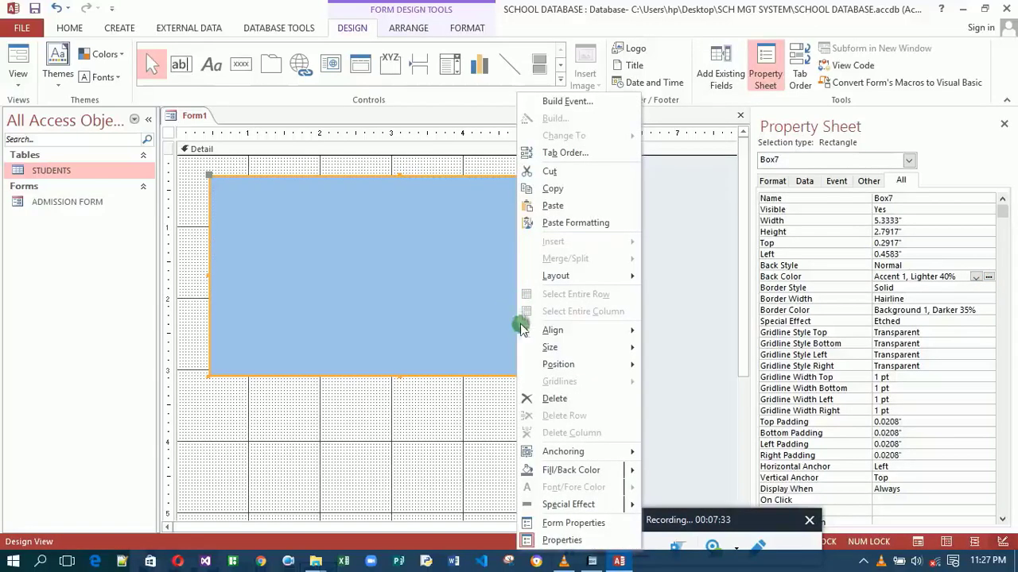
mouse_move(555, 366)
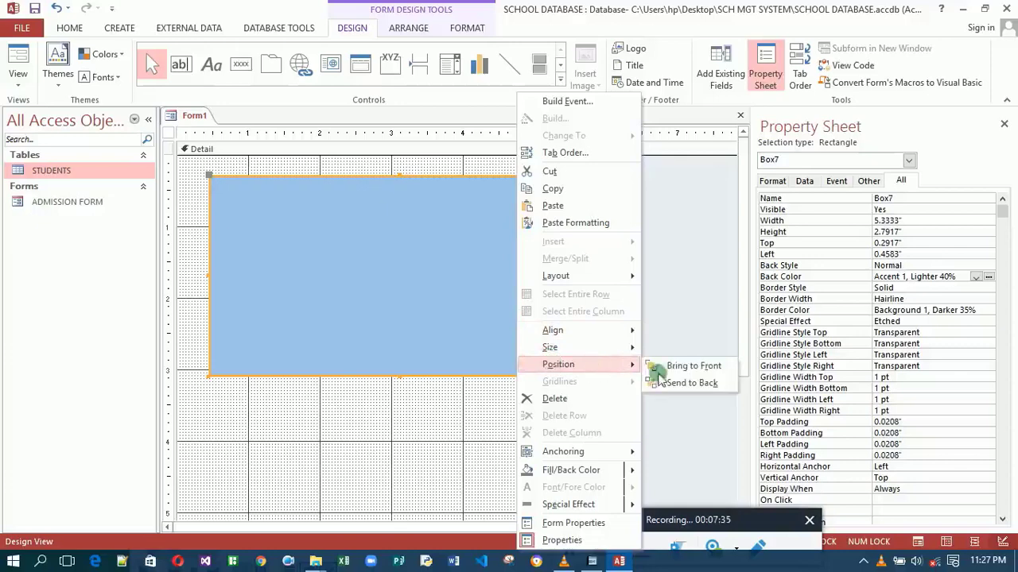
click(691, 383)
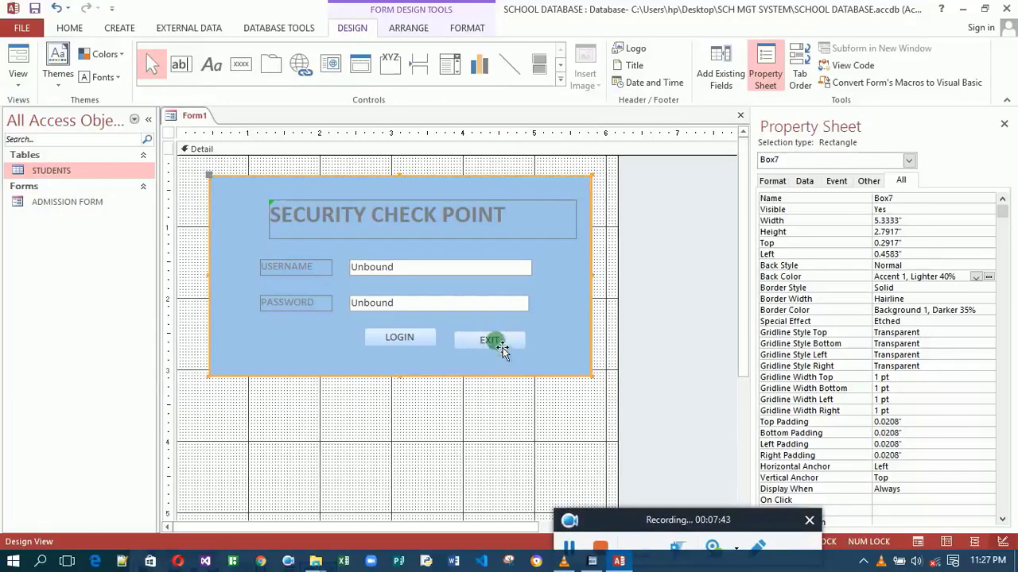
click(496, 394)
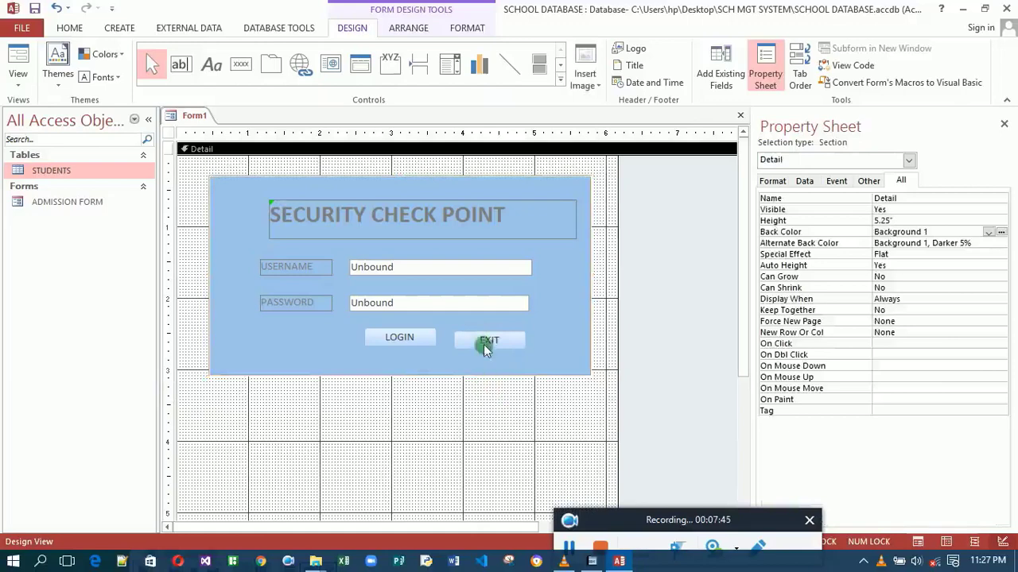
- Nudge the EXIT button up level with LOGIN, about 2.42" from the top, and set its back color to red (#ED1C24)
click(488, 344)
key(Up)
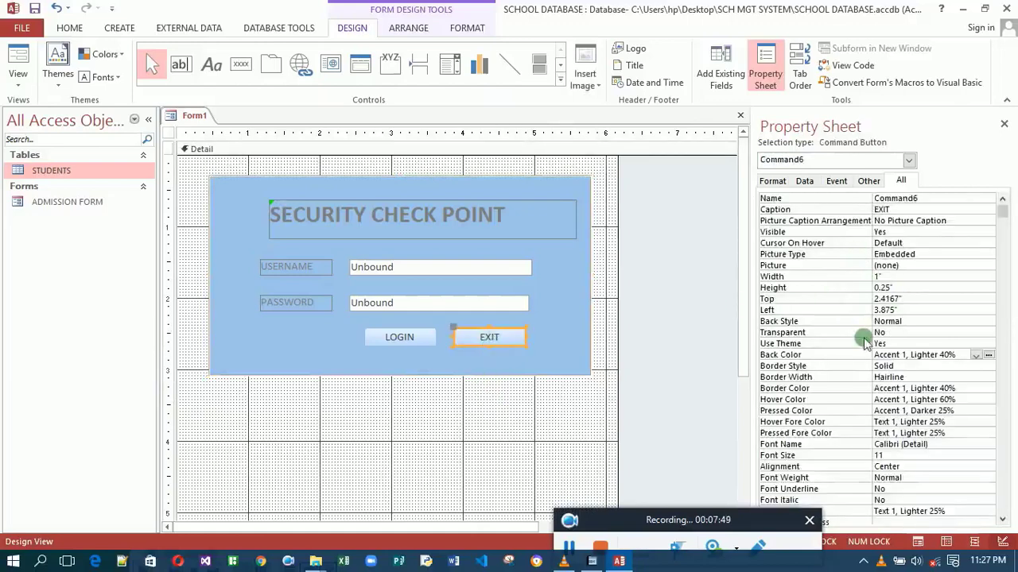
click(986, 357)
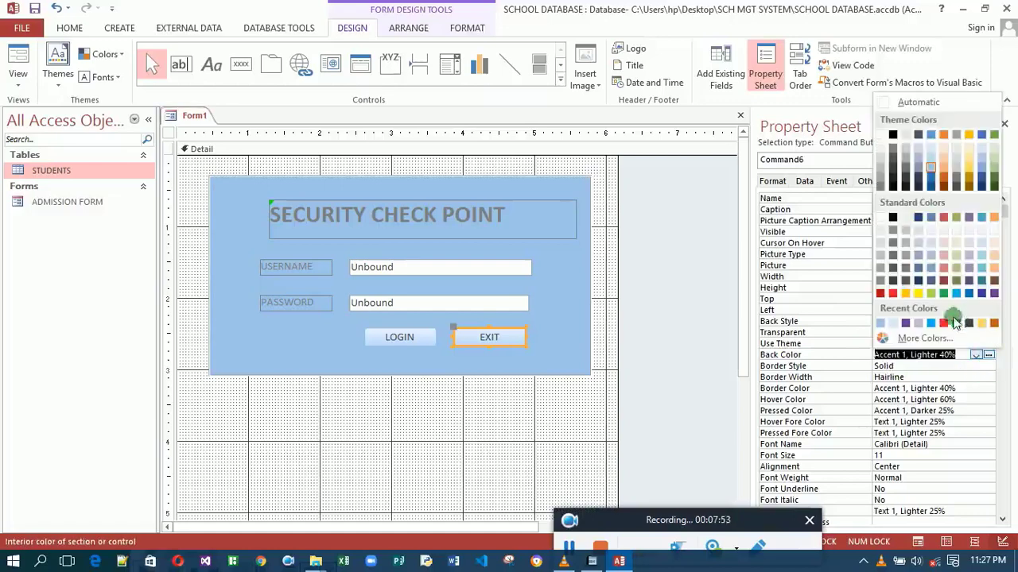
click(894, 293)
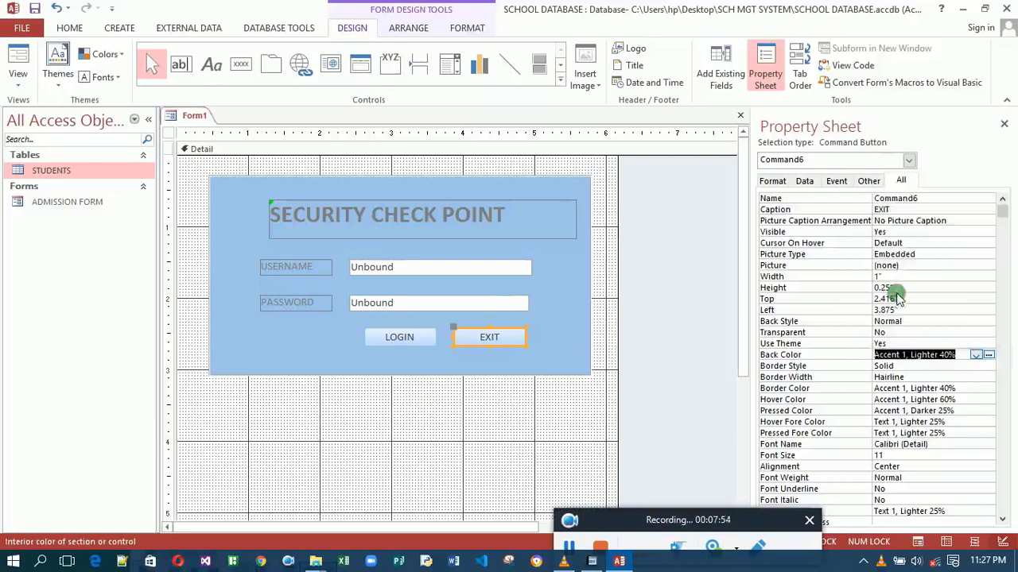
- Set the LOGIN button's back color to green (#22B14C)
click(423, 340)
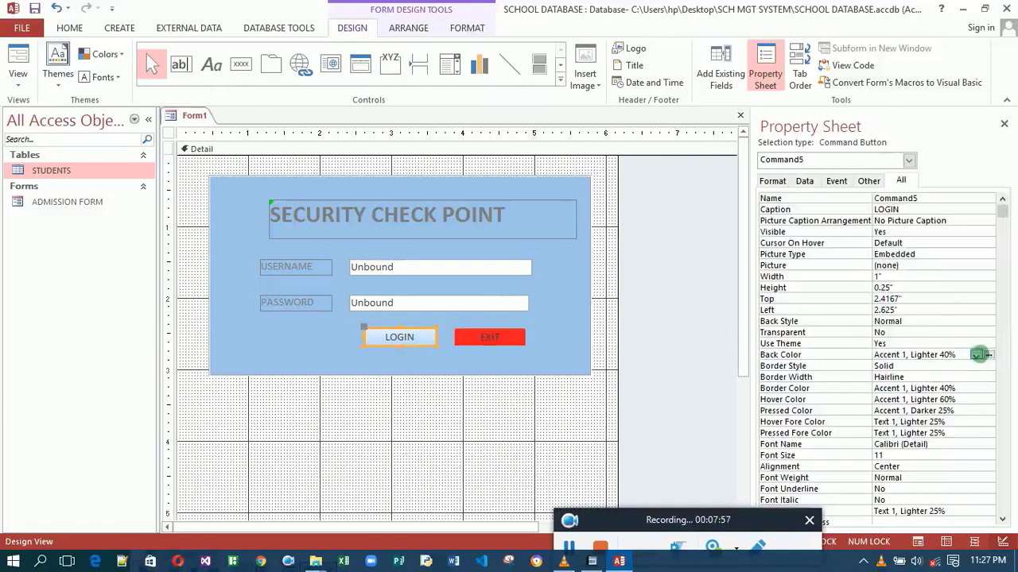
click(987, 355)
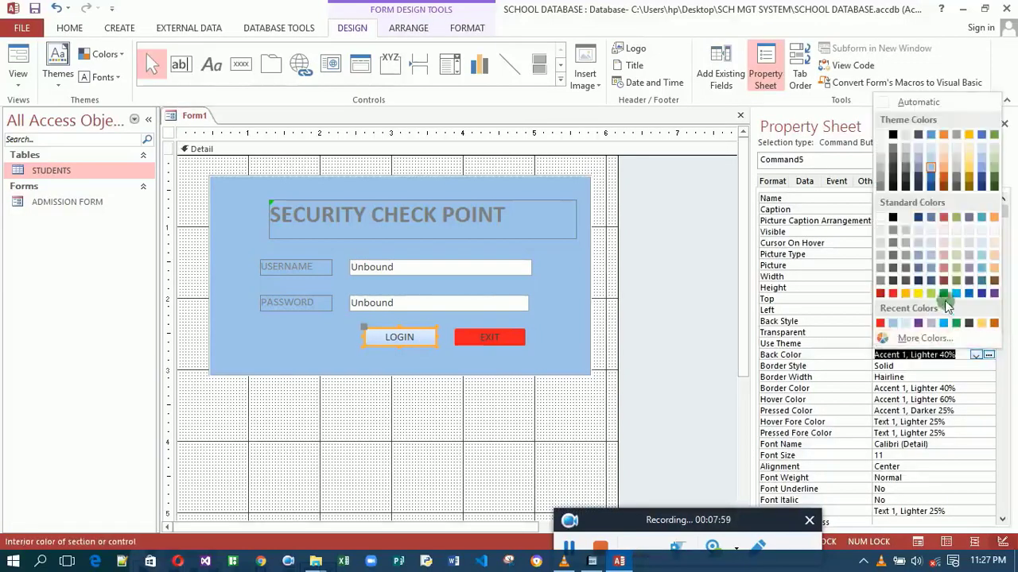
click(944, 294)
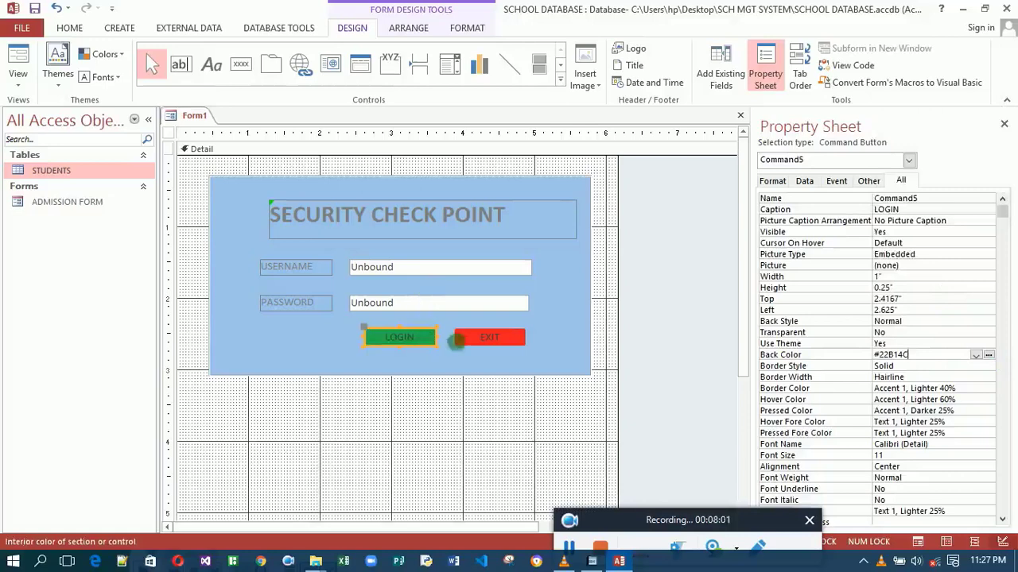
click(482, 344)
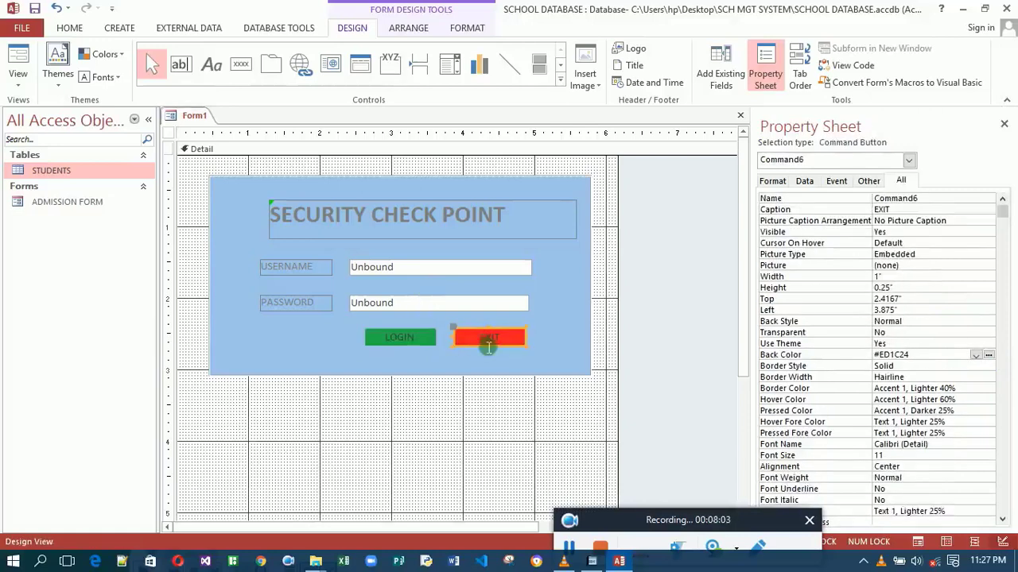
- Set the font weight of both the LOGIN and EXIT buttons to Extra Bold
shift+click(404, 337)
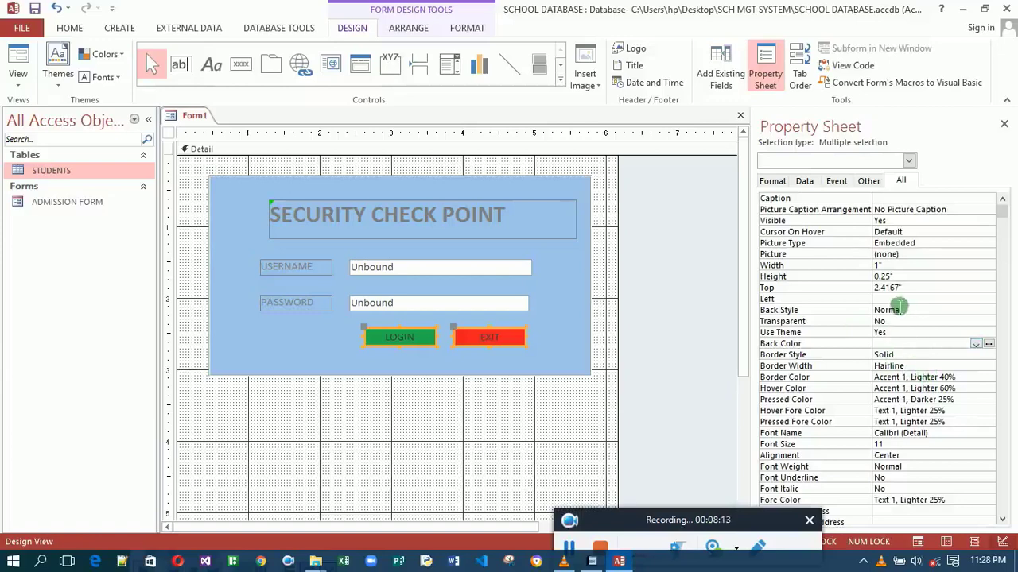
click(928, 470)
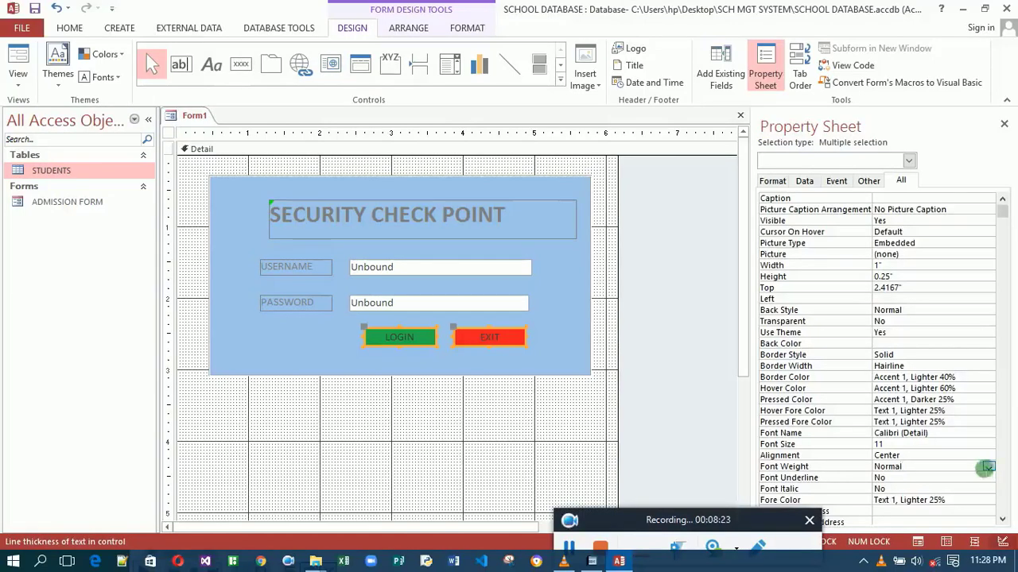
click(988, 468)
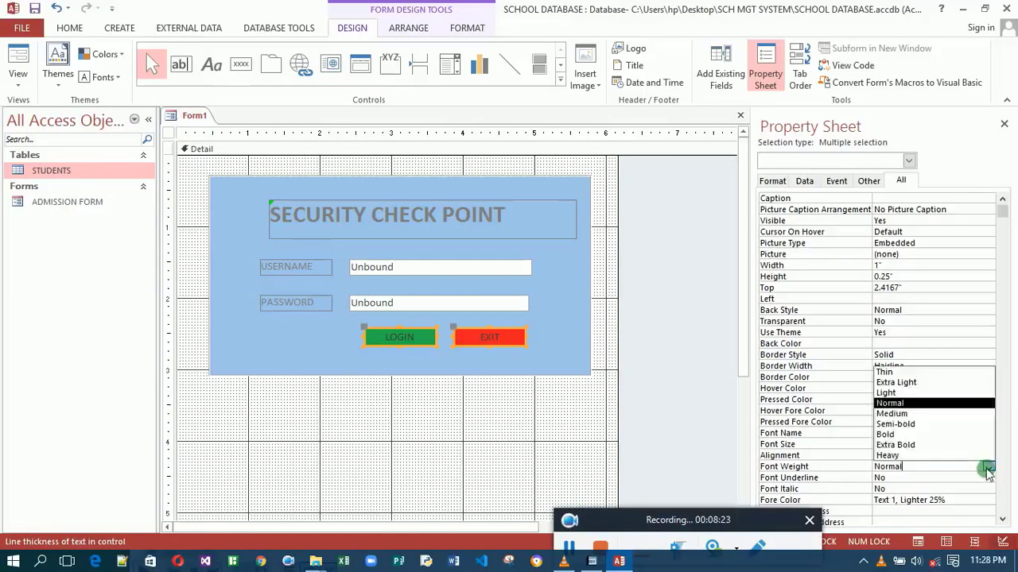
click(933, 445)
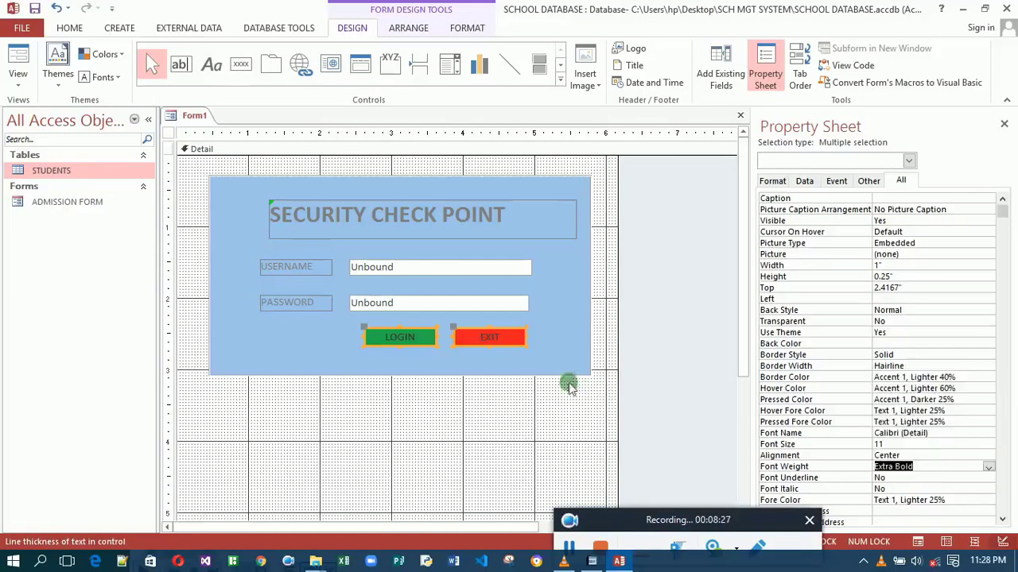
click(398, 405)
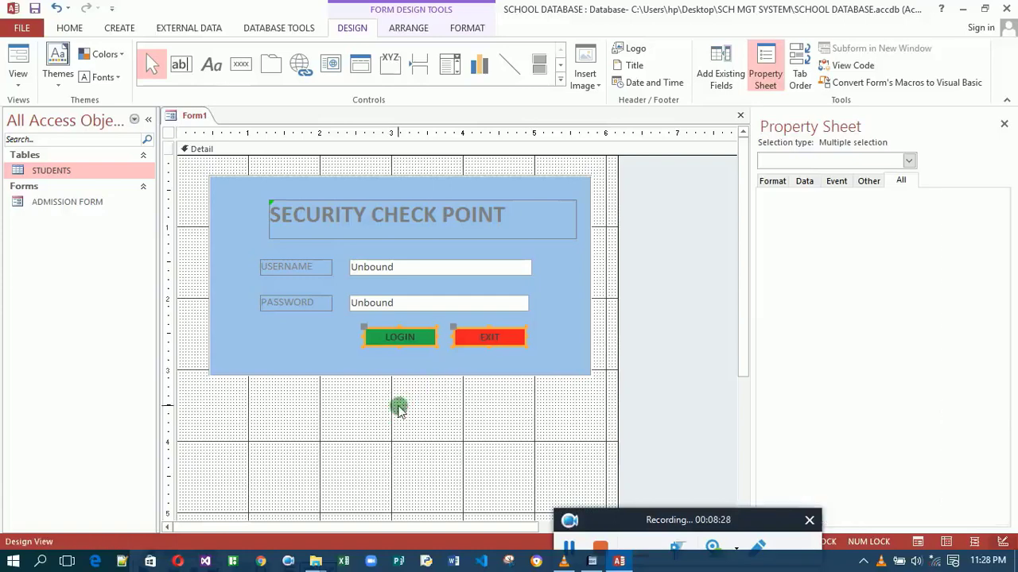
- Set the fore color of the USERNAME and PASSWORD labels to black (#000000)
click(288, 270)
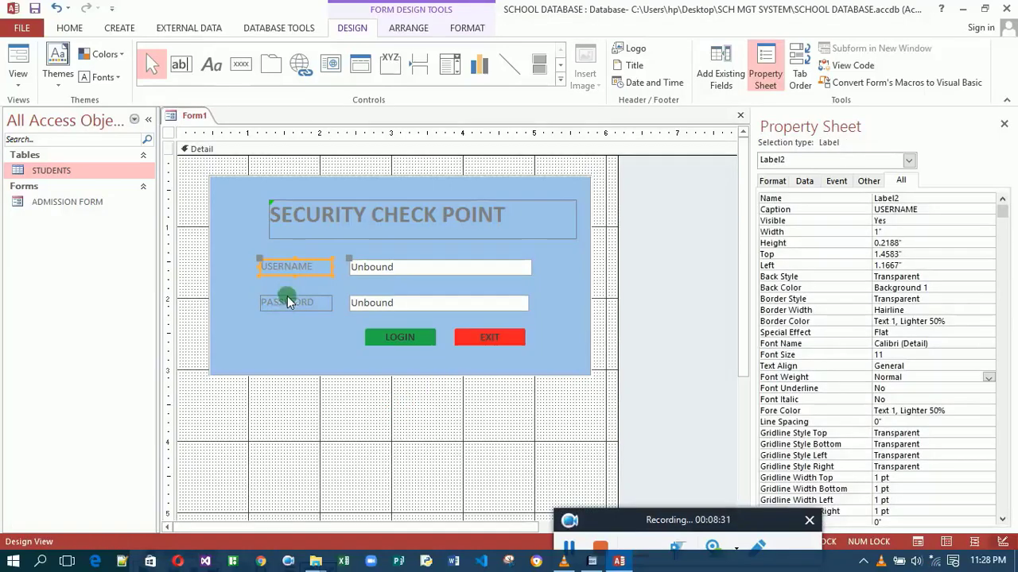
shift+click(294, 305)
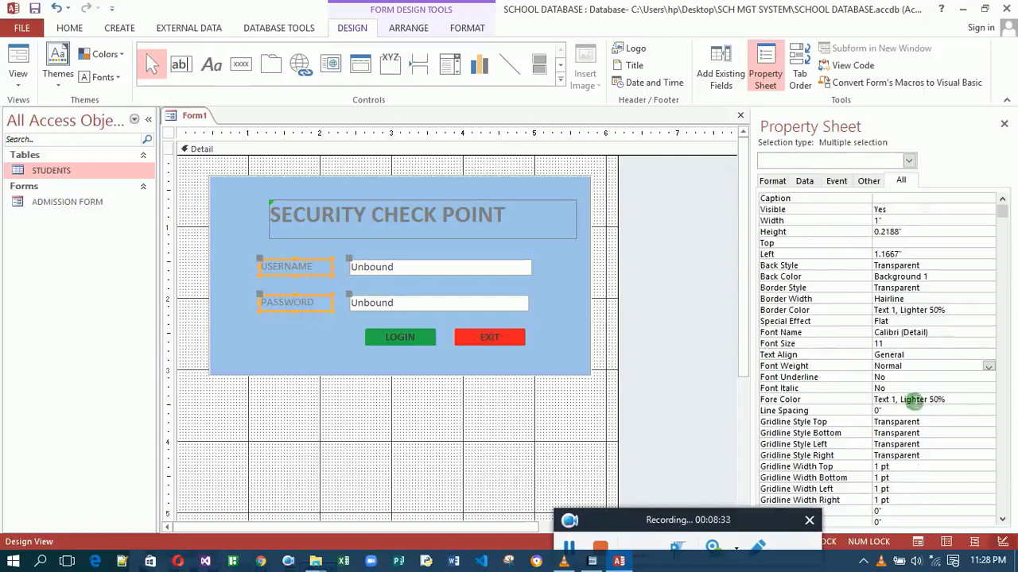
click(987, 401)
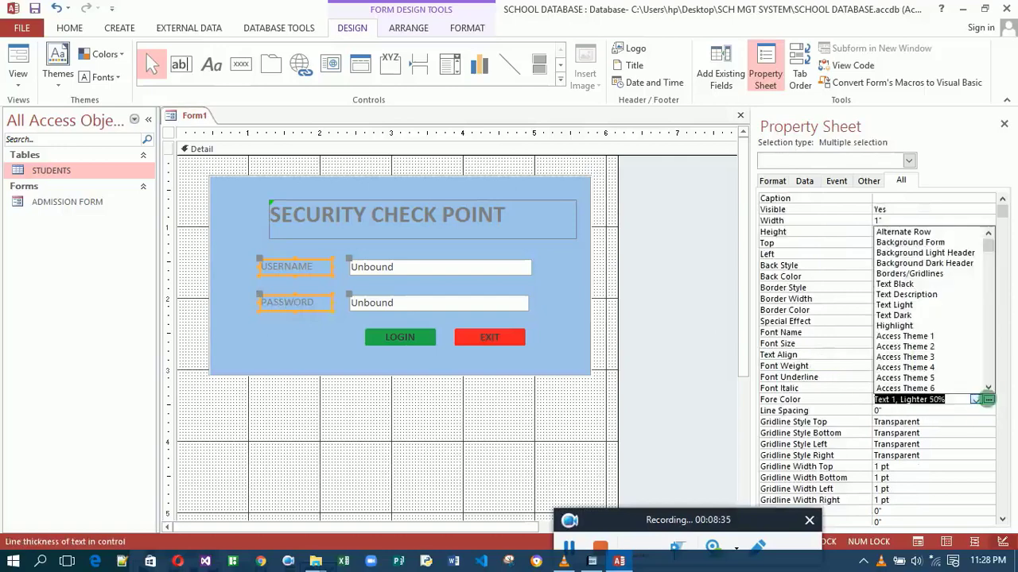
click(987, 401)
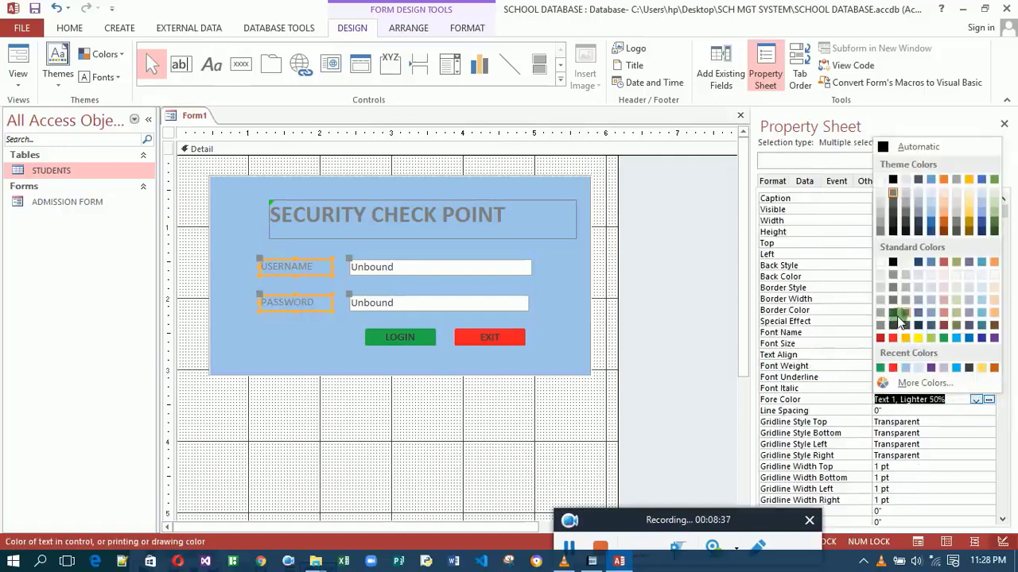
click(893, 266)
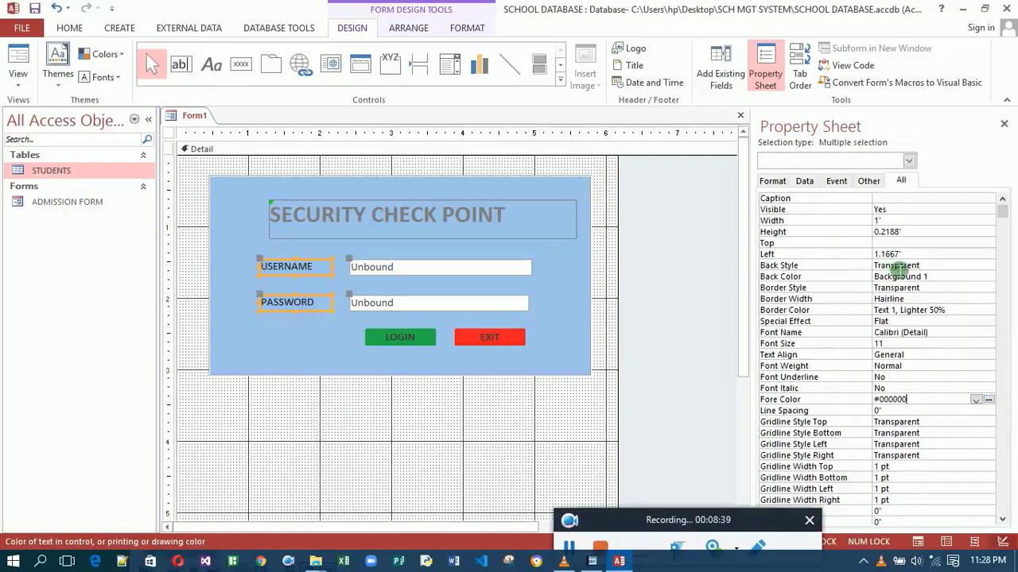
- Preview the login form in Form View and save its design
click(17, 70)
click(41, 111)
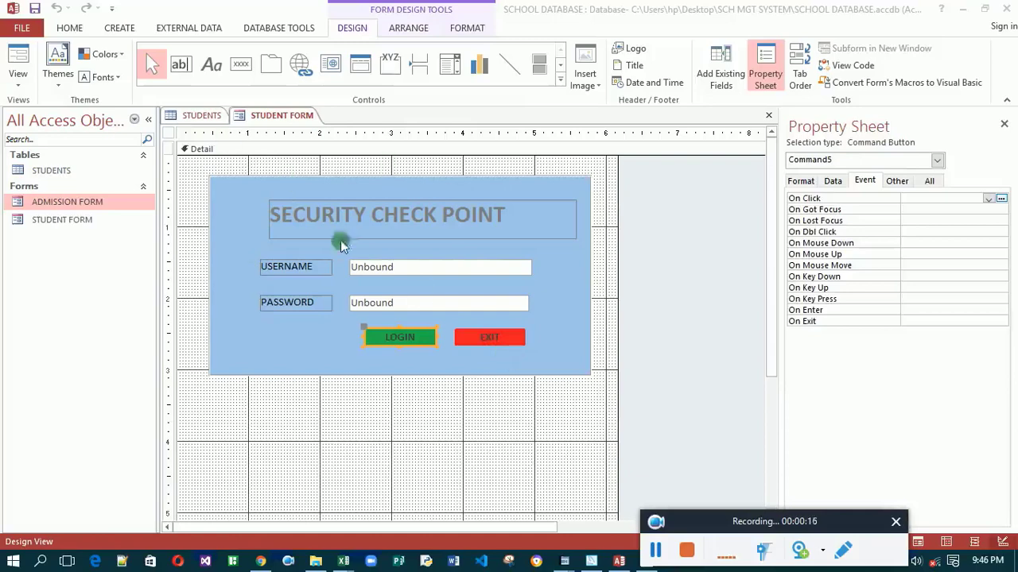
click(35, 8)
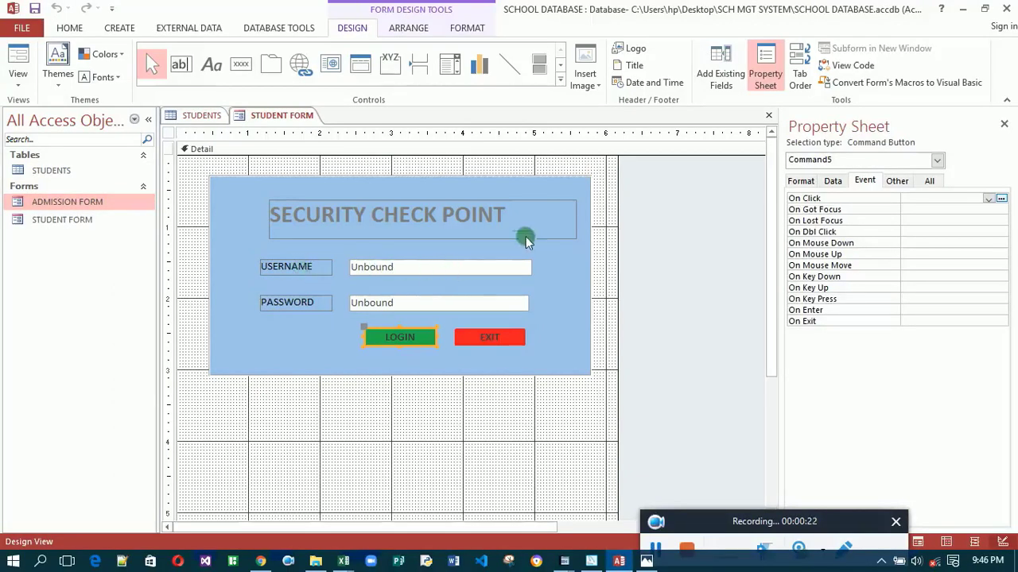
- Check the Name property of the username and password text boxes
click(438, 269)
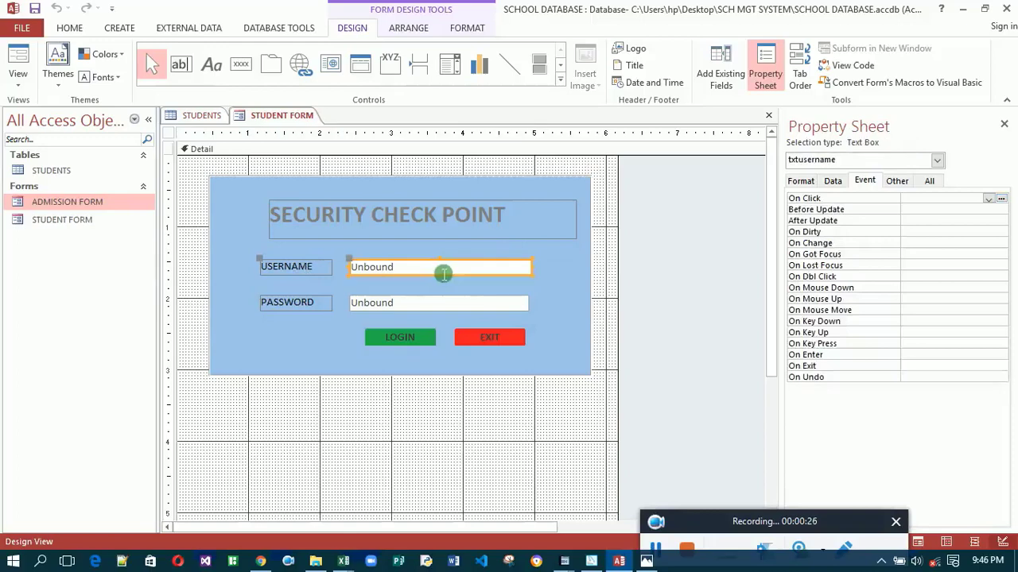
click(896, 182)
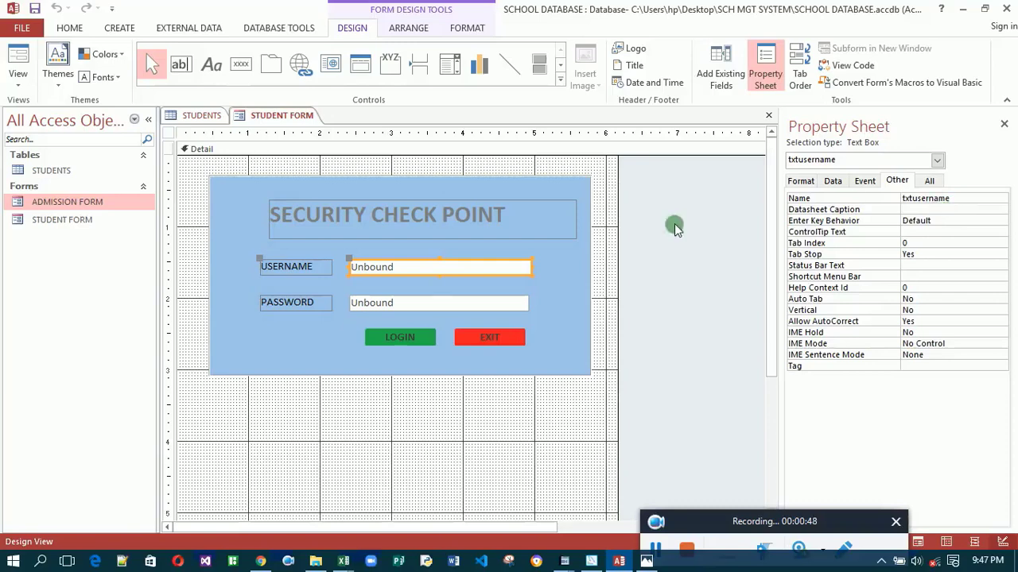
click(418, 308)
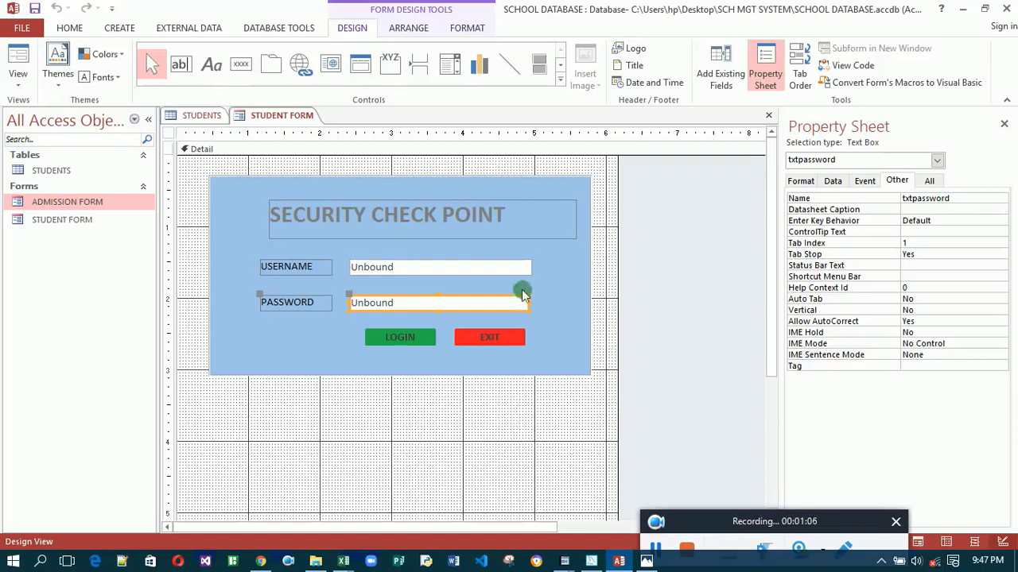
- Open the Macro Builder for the EXIT button's On Click event
click(499, 340)
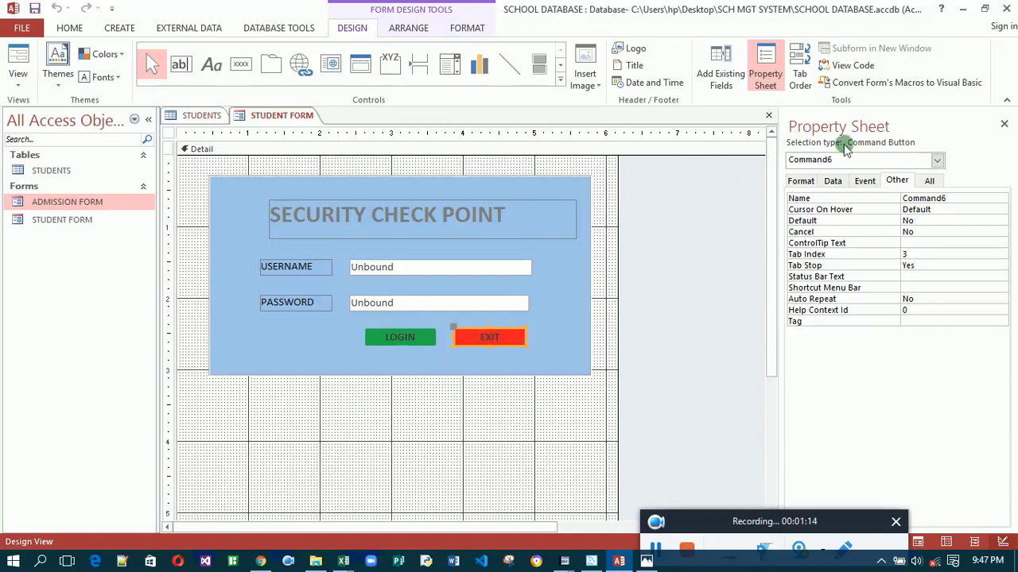
click(865, 181)
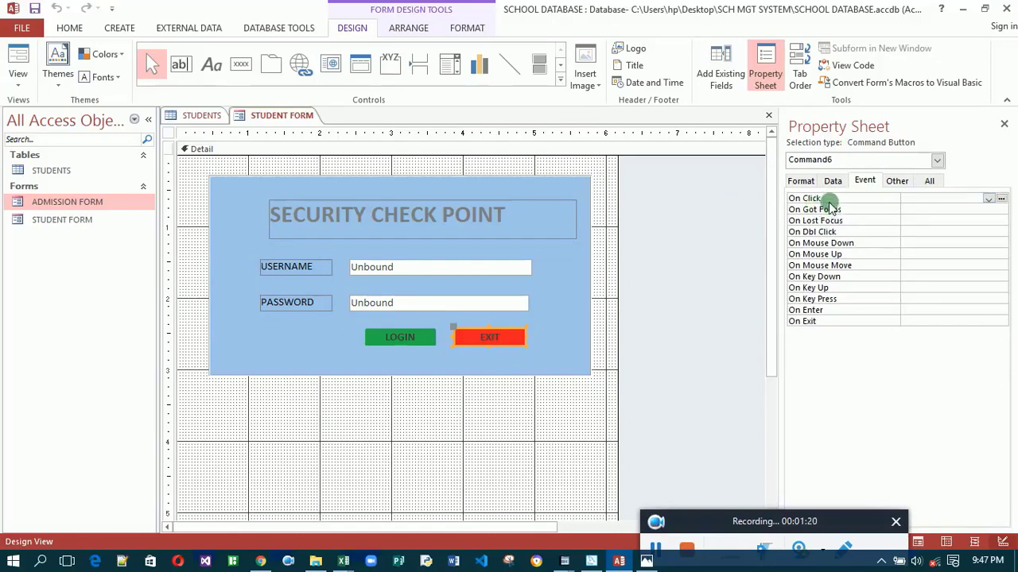
click(1001, 198)
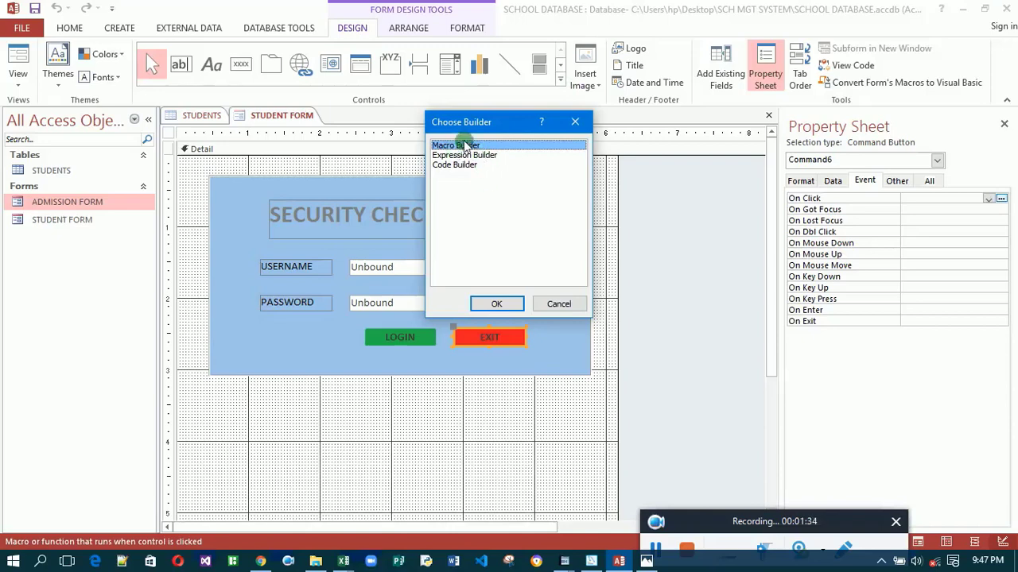
click(497, 303)
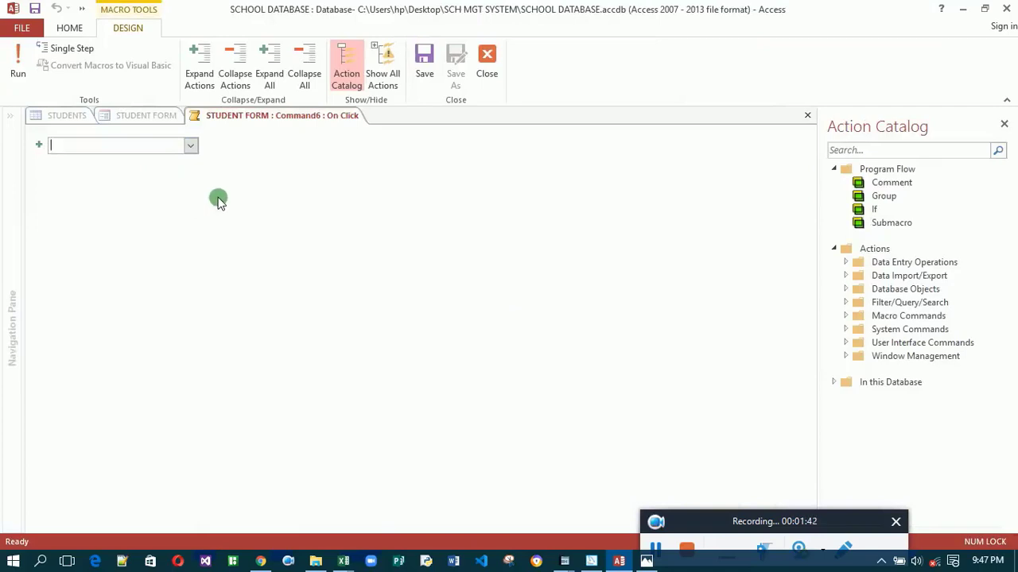
- Add the CloseDatabase action to the EXIT button's macro, then save and close the macro
click(191, 148)
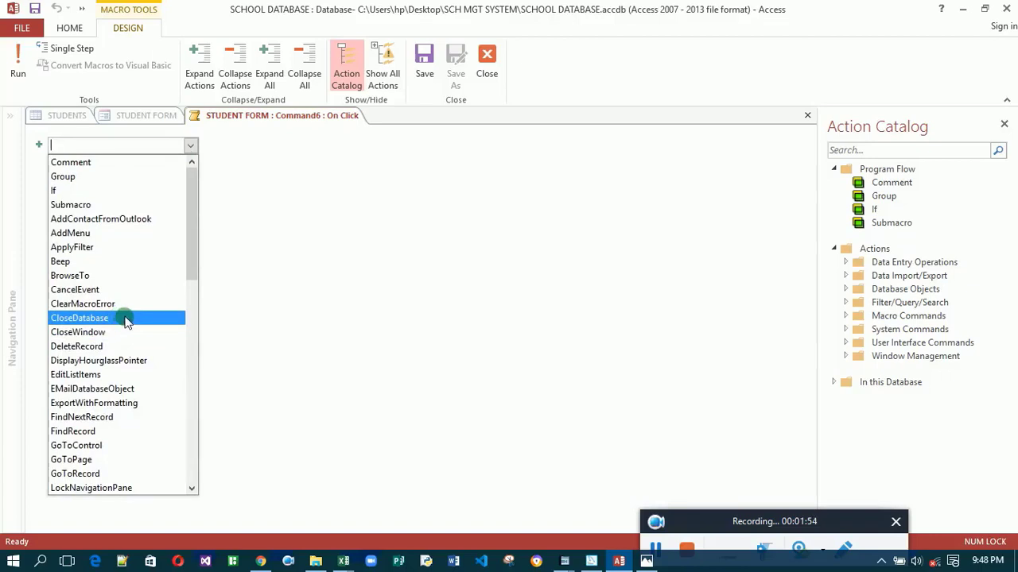
click(125, 318)
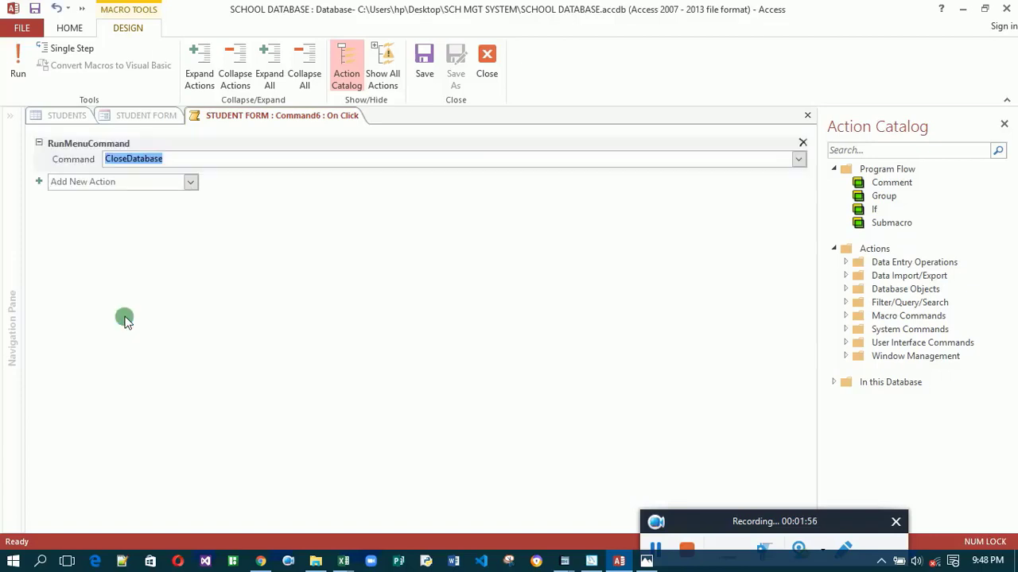
click(425, 76)
click(423, 76)
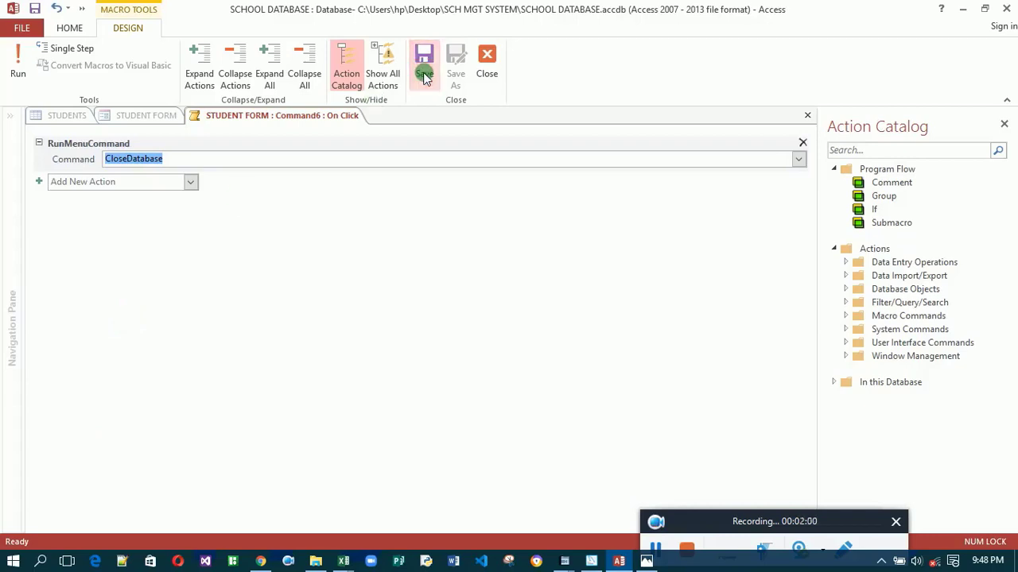
click(807, 116)
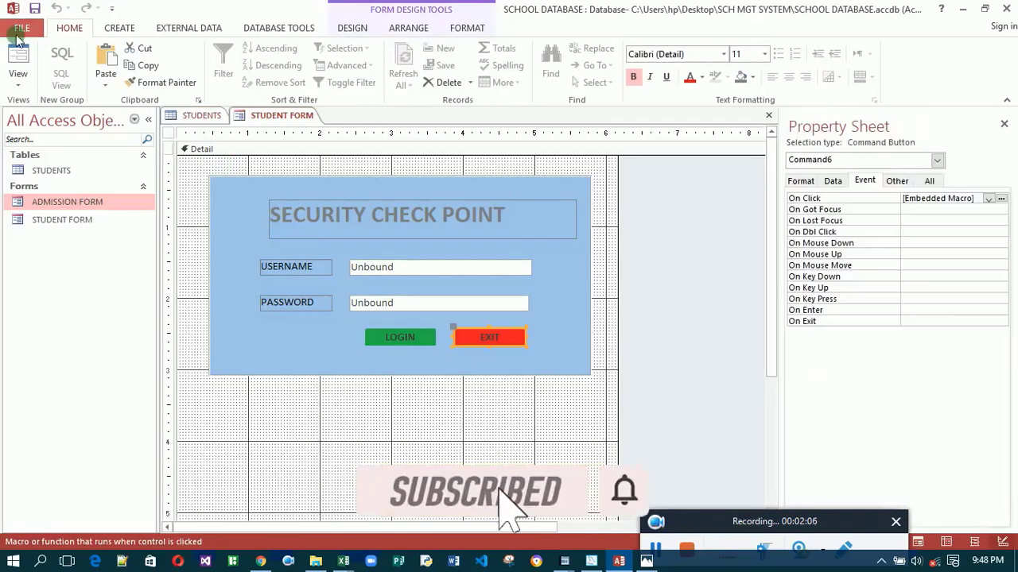
- Close the form design, reopen STUDENT FORM in Form View and test its EXIT button
click(771, 116)
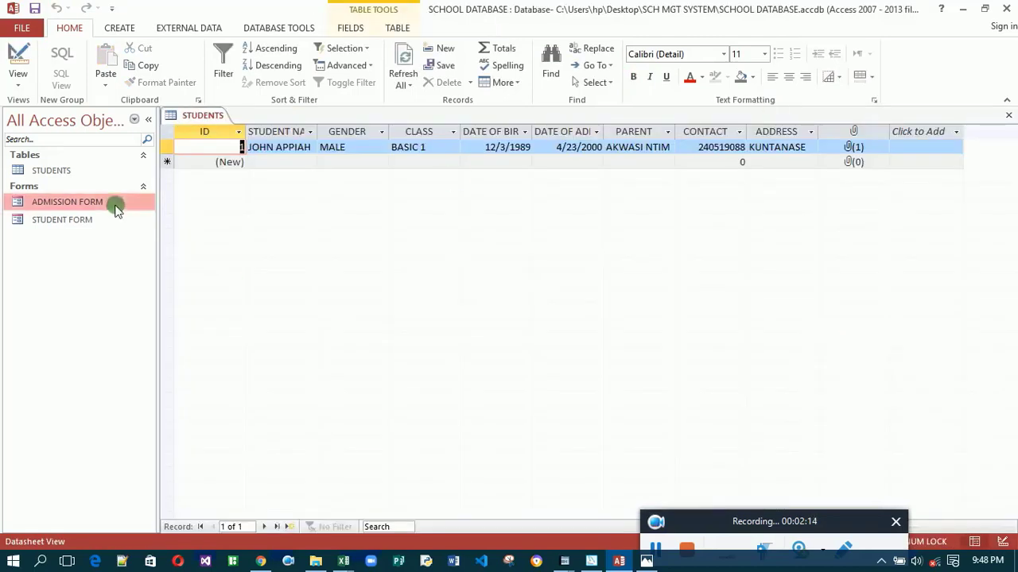
double_click(72, 223)
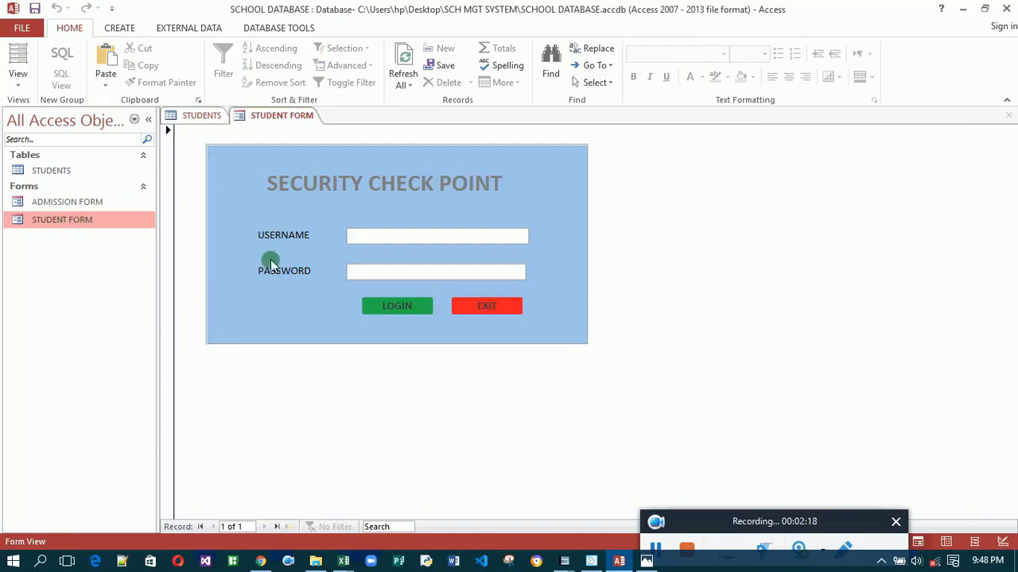
click(487, 304)
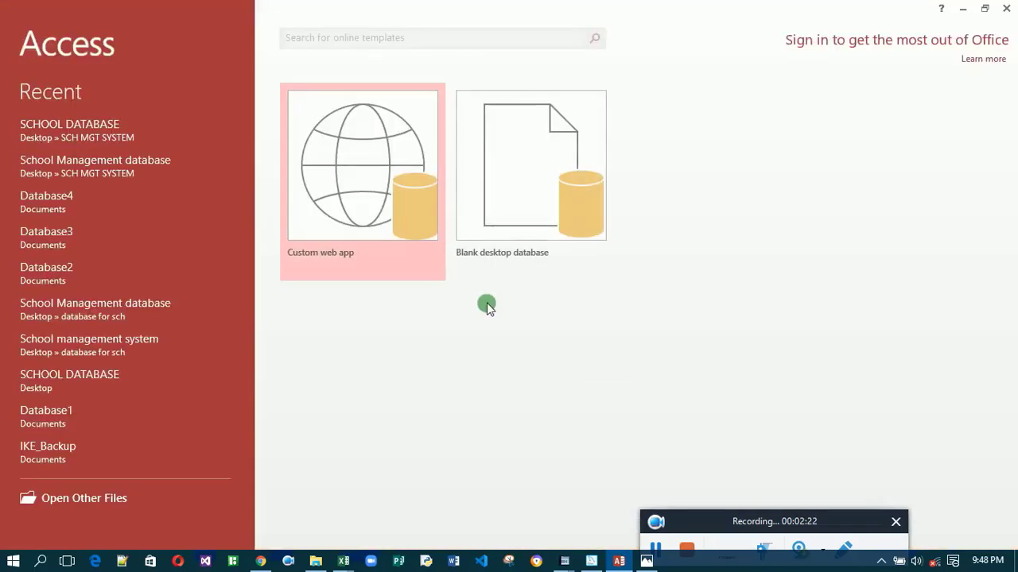
- Close Access and reopen the SCHOOL DATABASE file from the SCH MGT SYSTEM folder in File Explorer
click(1005, 12)
click(315, 561)
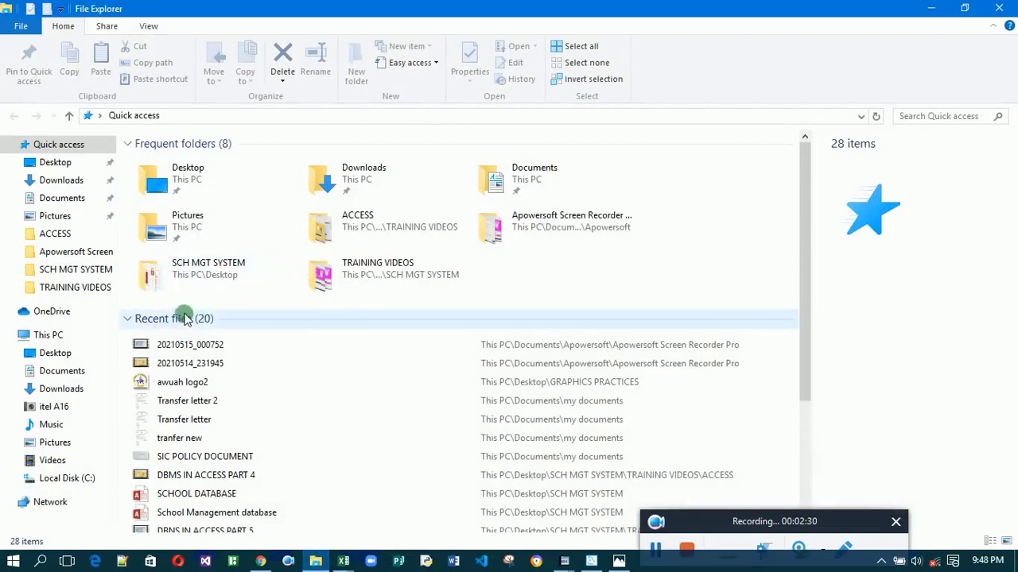
click(208, 266)
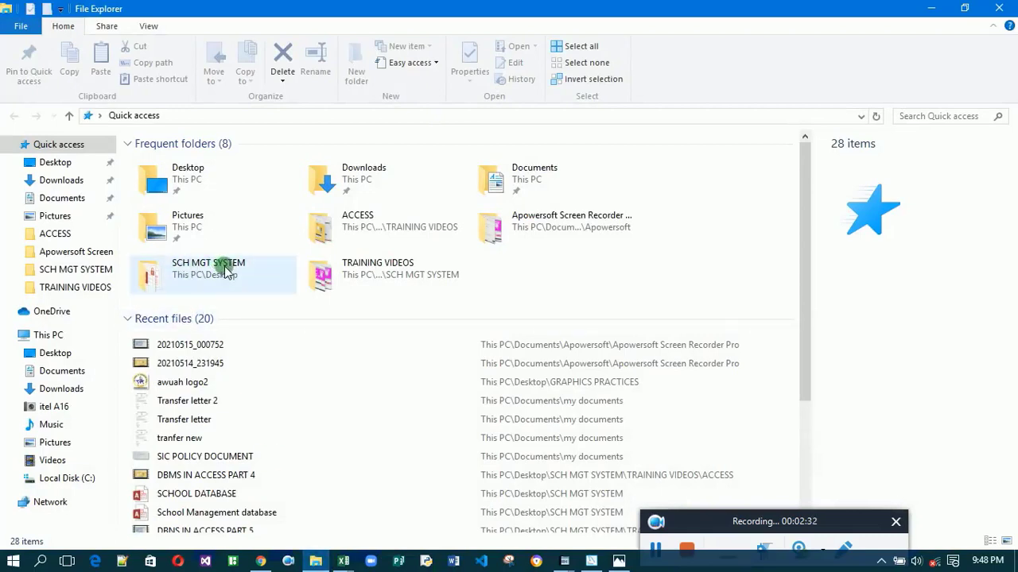
double_click(225, 271)
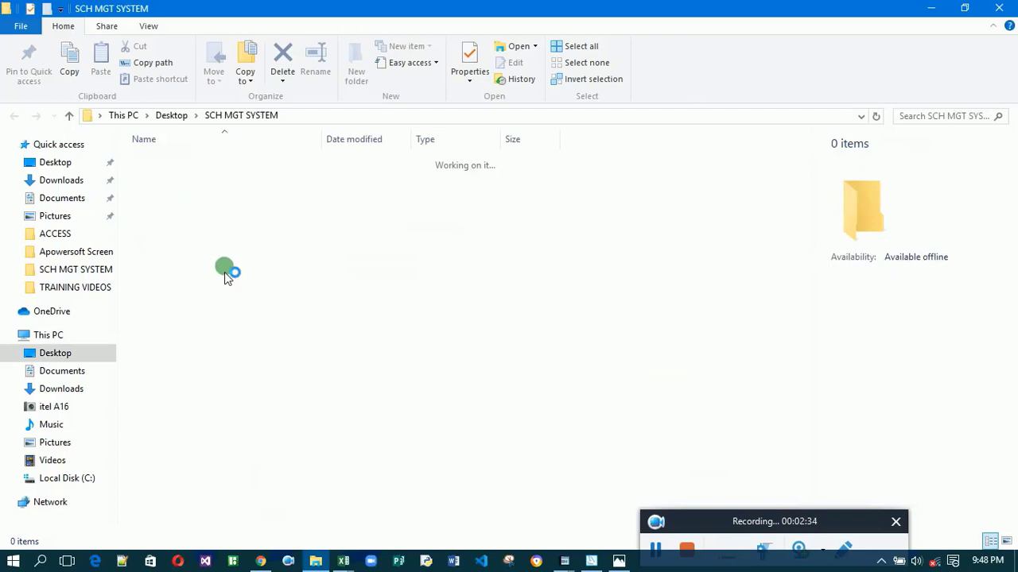
click(191, 223)
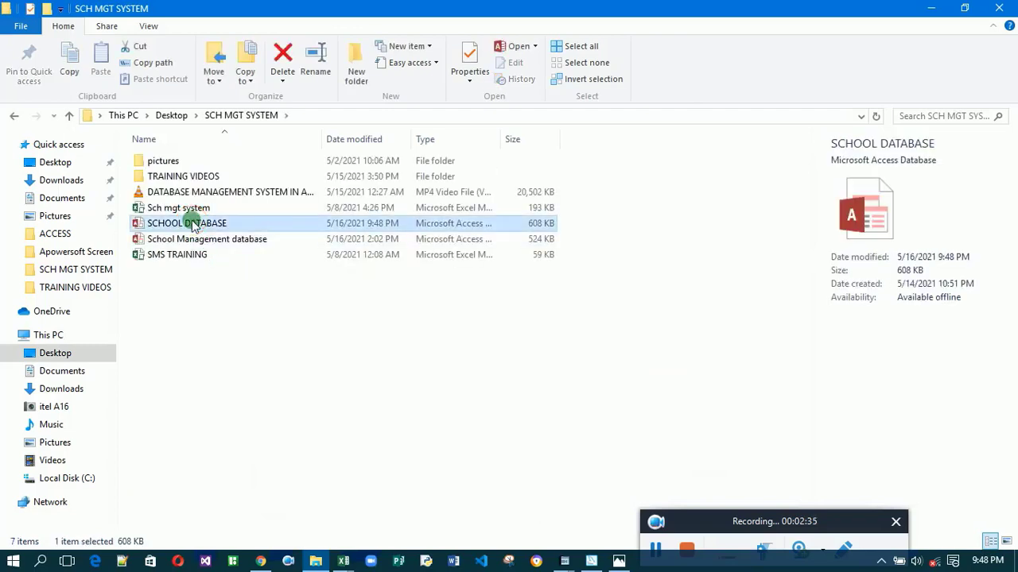
double_click(195, 225)
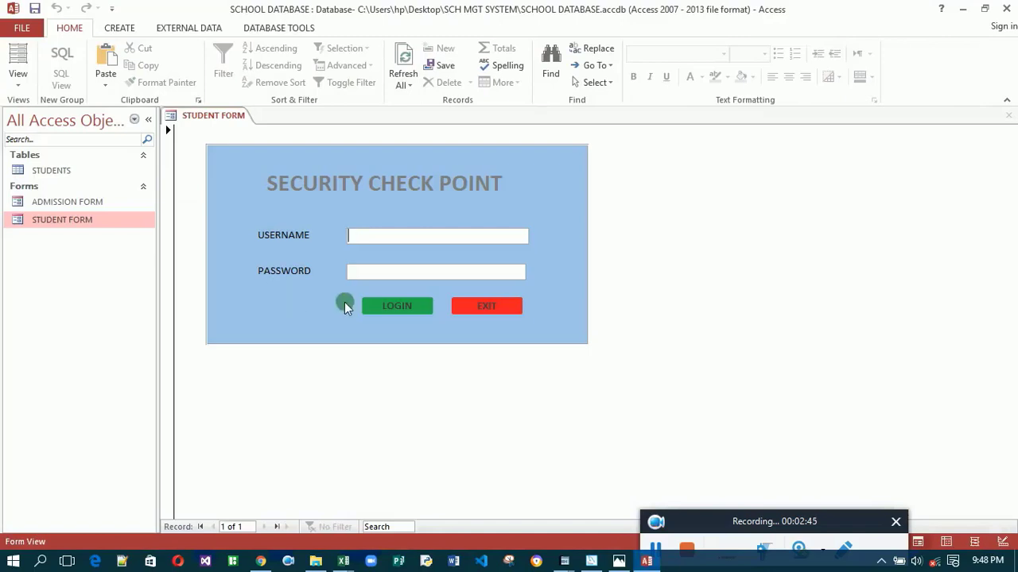
- Switch STUDENT FORM to Design View
click(69, 201)
click(71, 220)
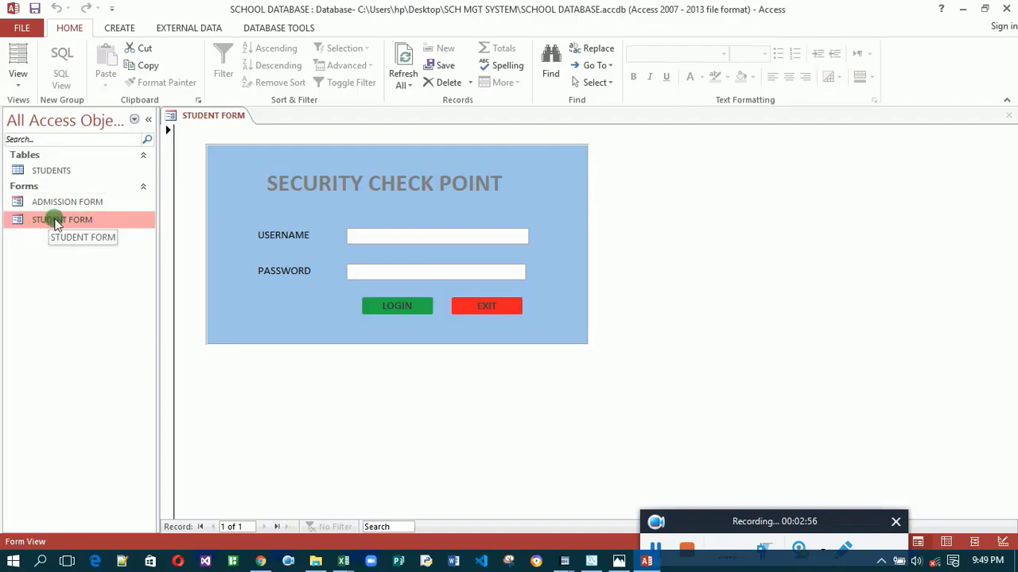
right_click(18, 65)
click(11, 72)
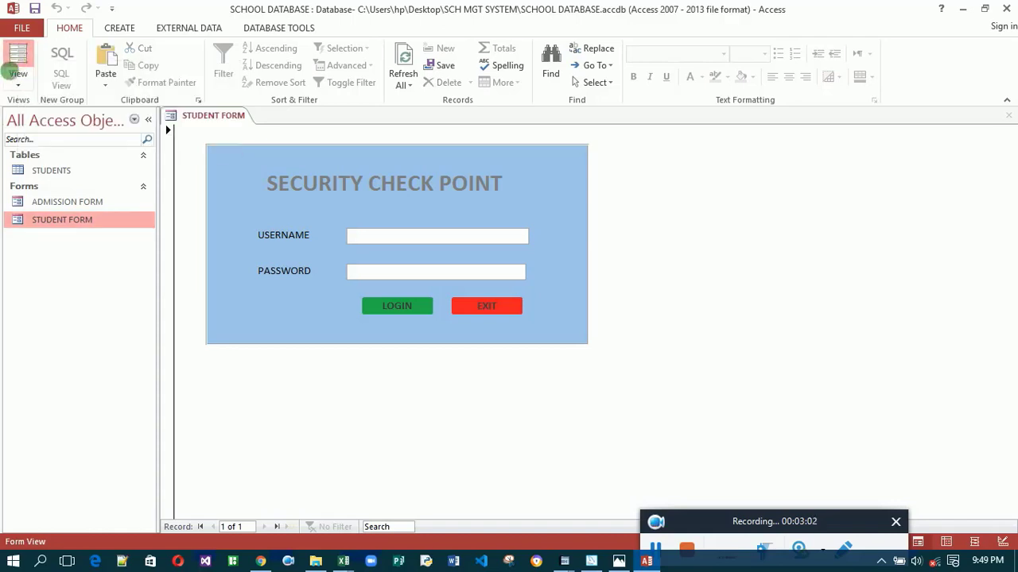
click(18, 78)
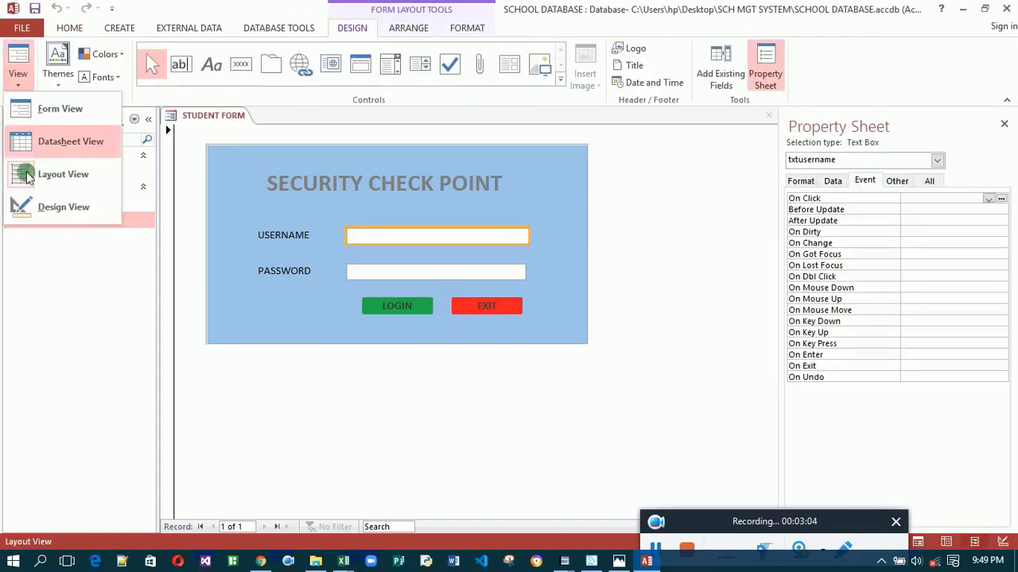
click(48, 207)
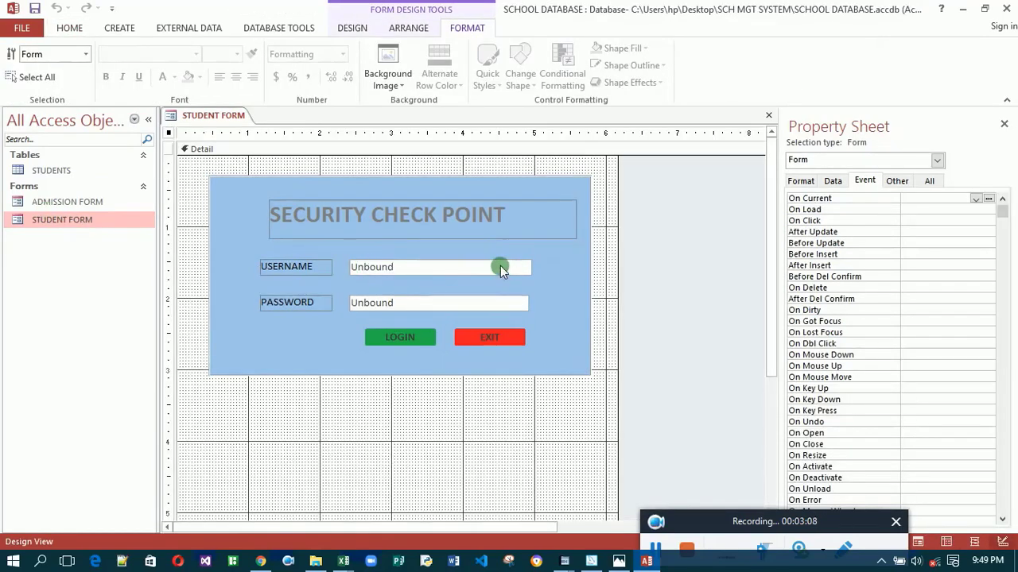
- Check the username text box's name and open the Macro Builder for the LOGIN button's On Click event
click(500, 267)
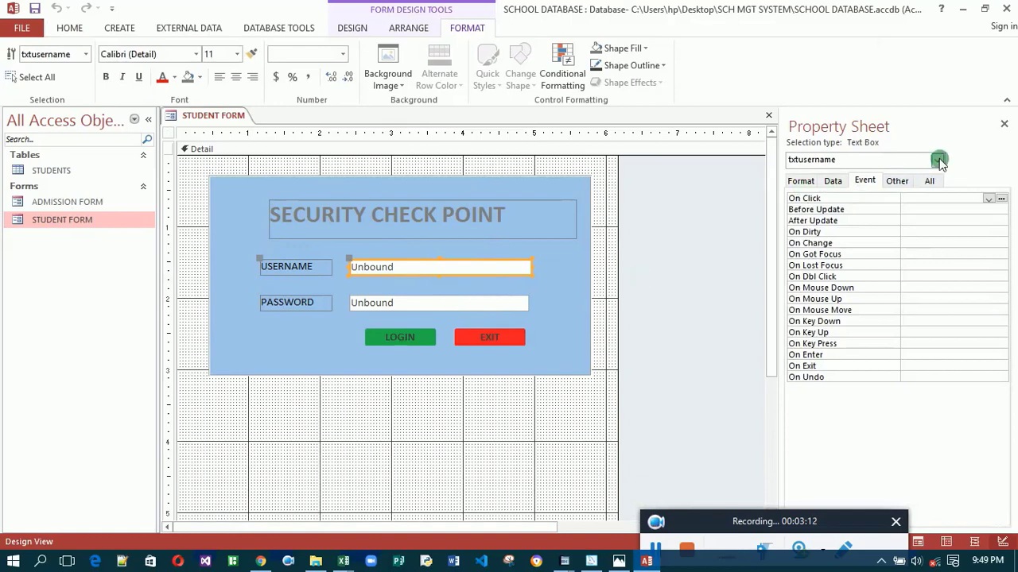
click(896, 174)
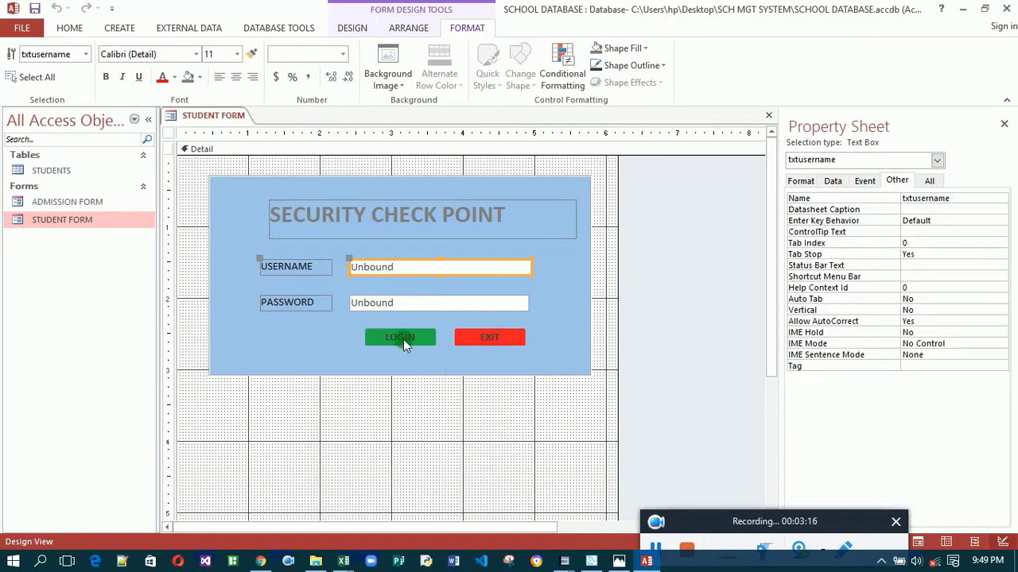
click(403, 339)
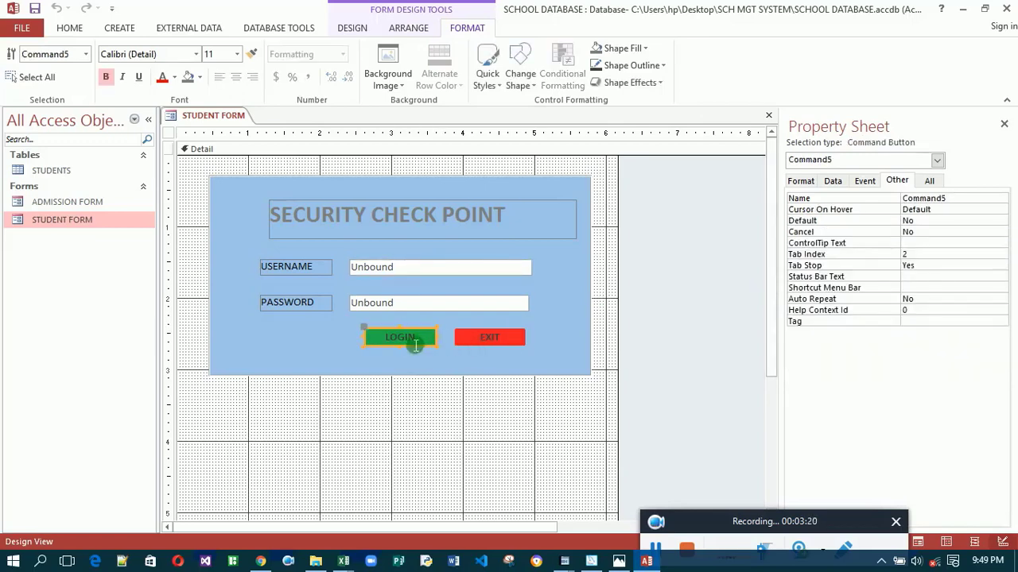
click(867, 182)
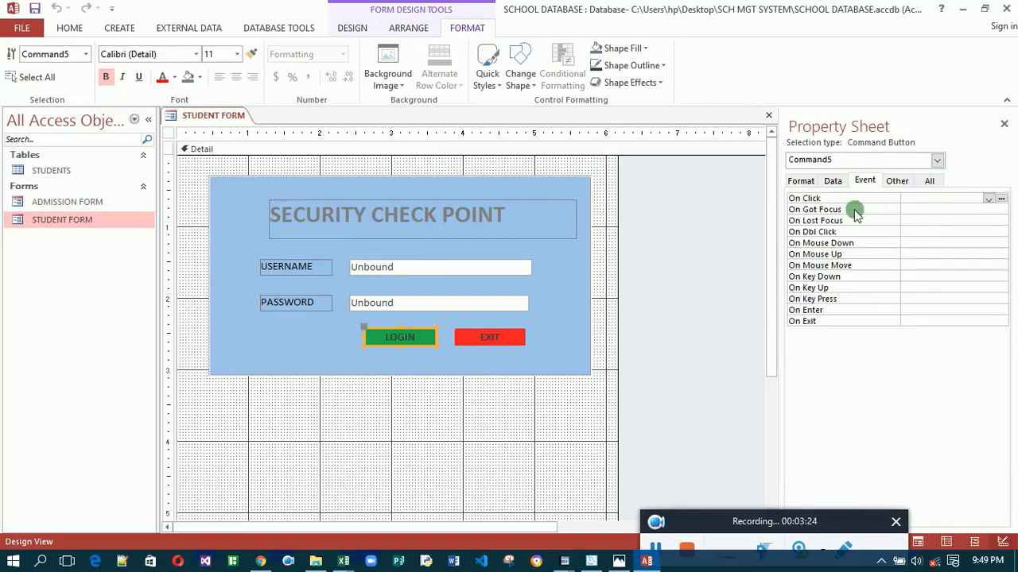
click(1001, 198)
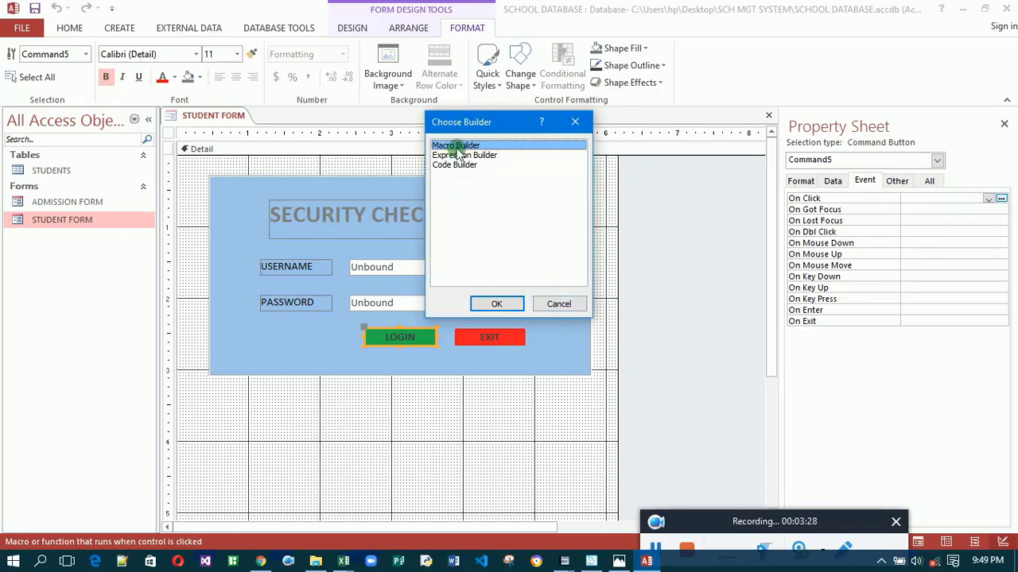
click(500, 304)
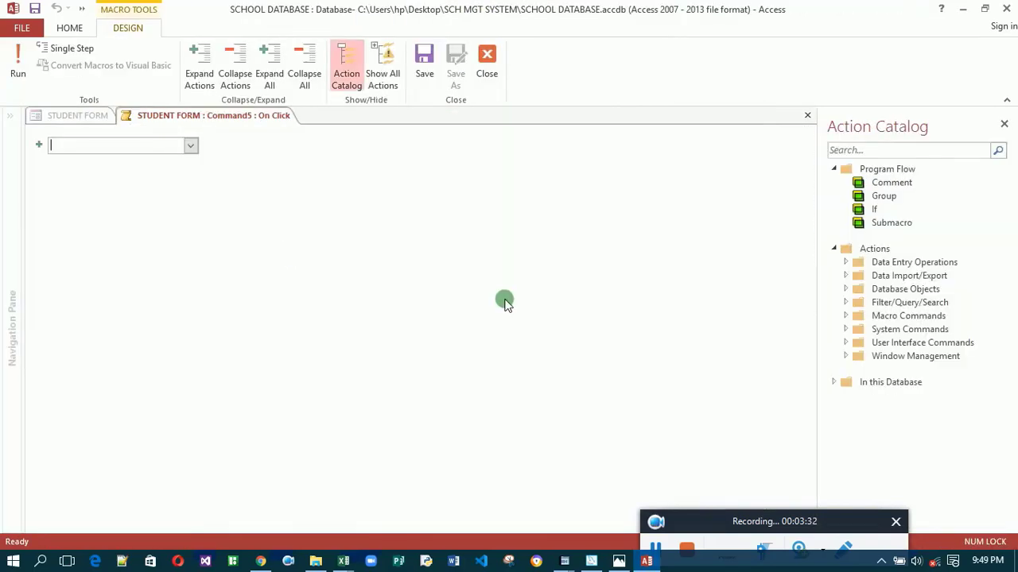
- Add an If block to the LOGIN macro with the condition [txtusername] = "admin"
click(204, 183)
click(191, 148)
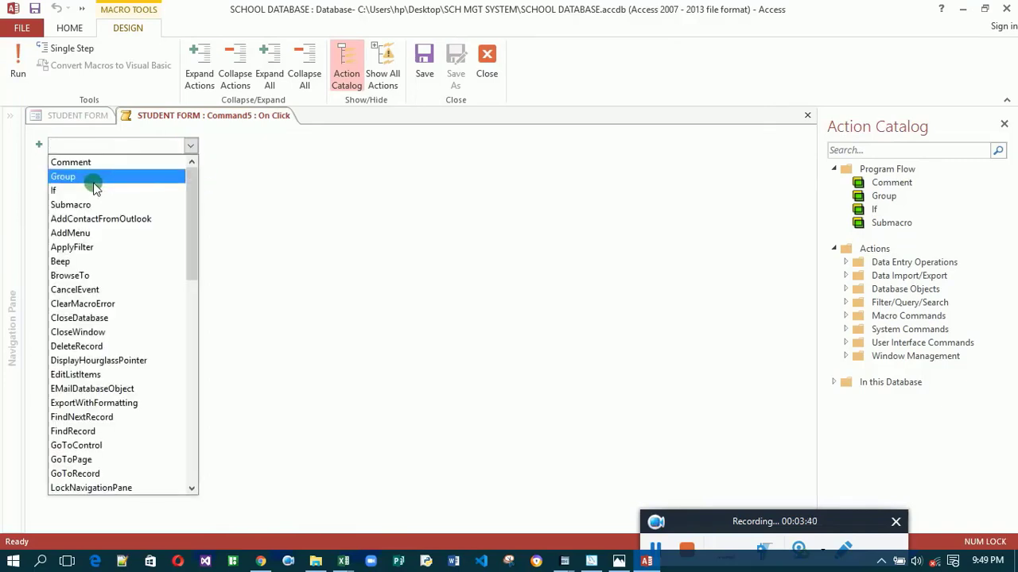
click(94, 195)
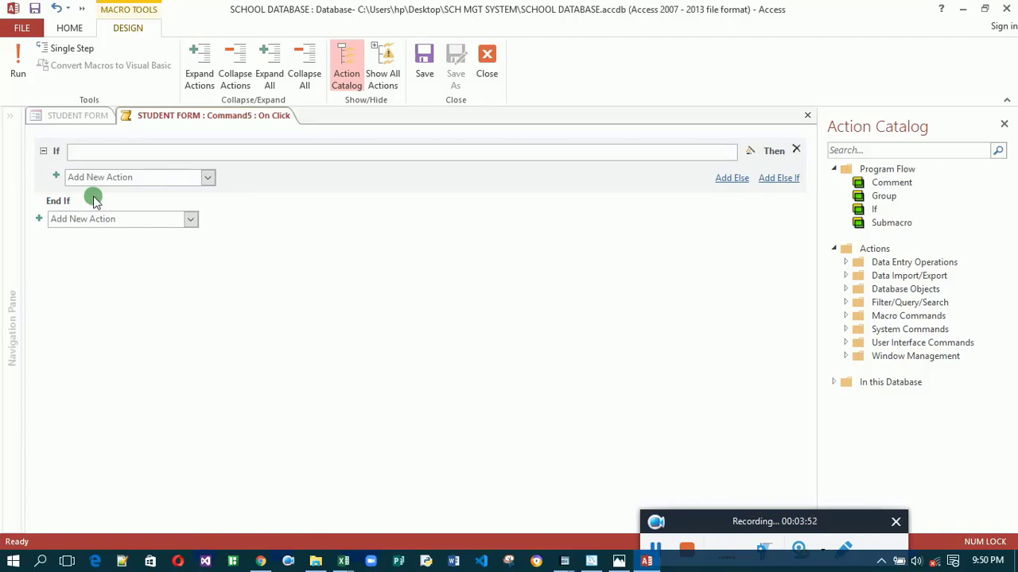
text(t)
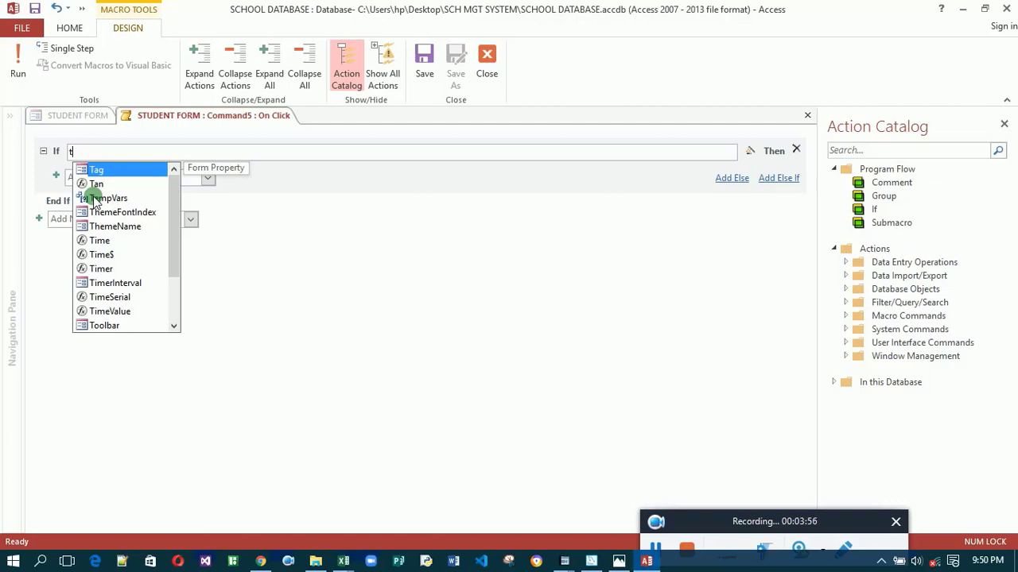
text(xt)
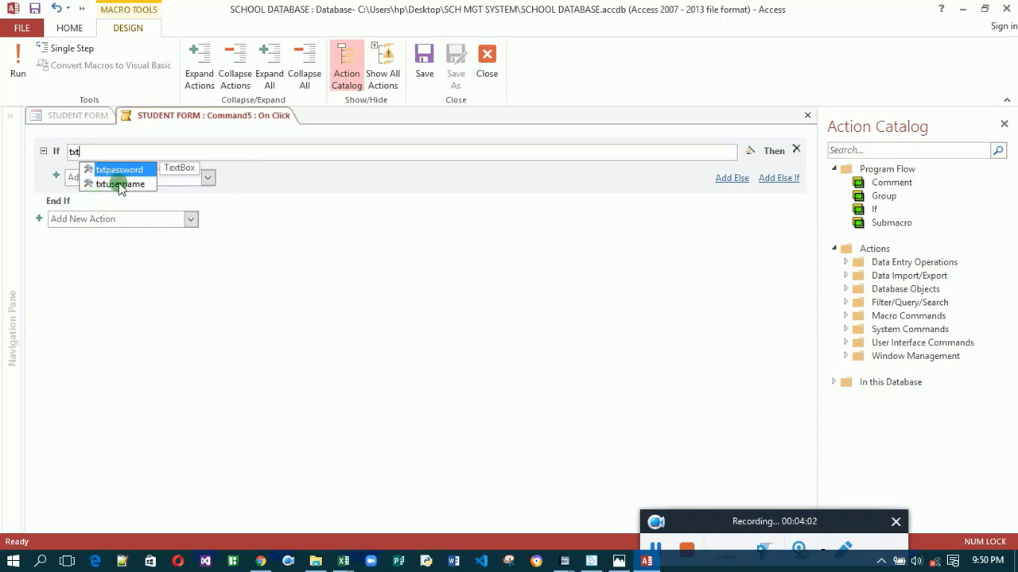
double_click(119, 185)
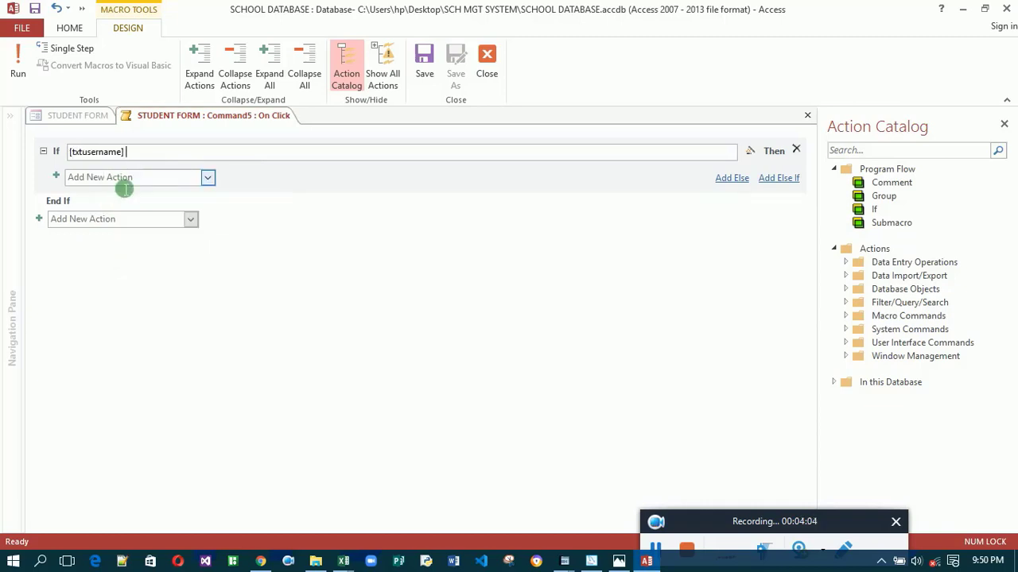
text(= "a)
text(dmin)
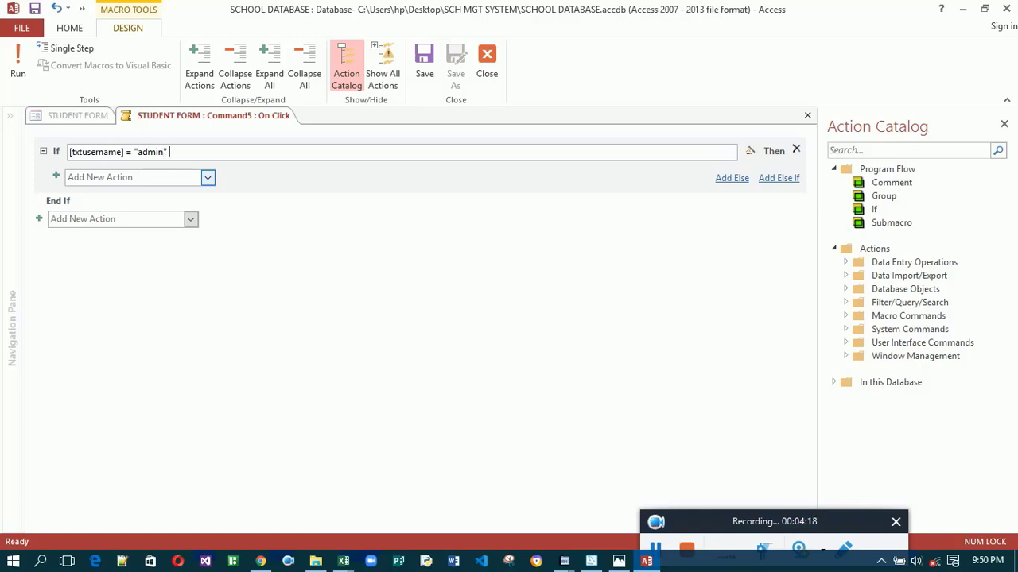
- Extend the If condition with And, requiring [txtpassword] to equal the login password
text(" And txt)
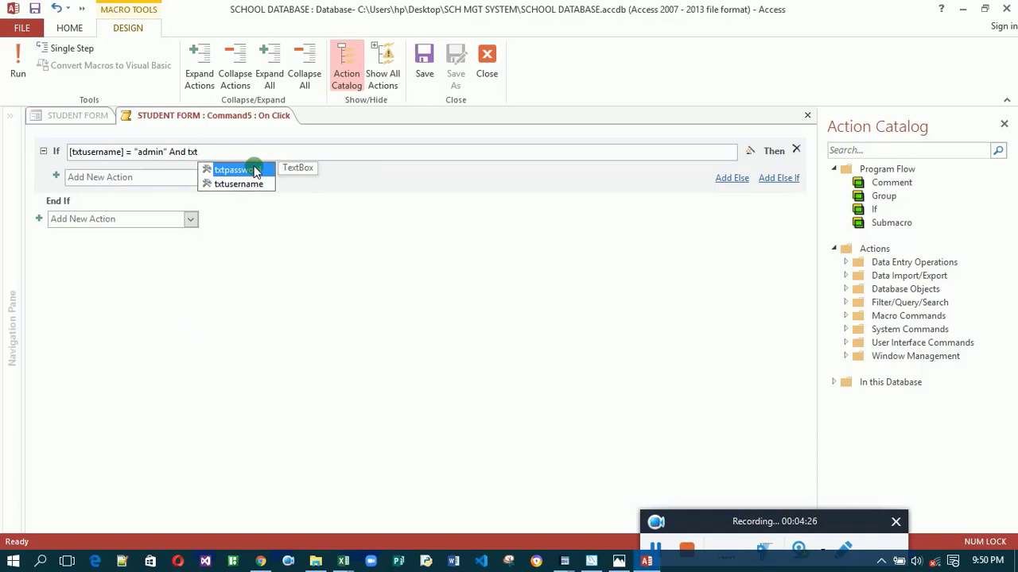
double_click(253, 171)
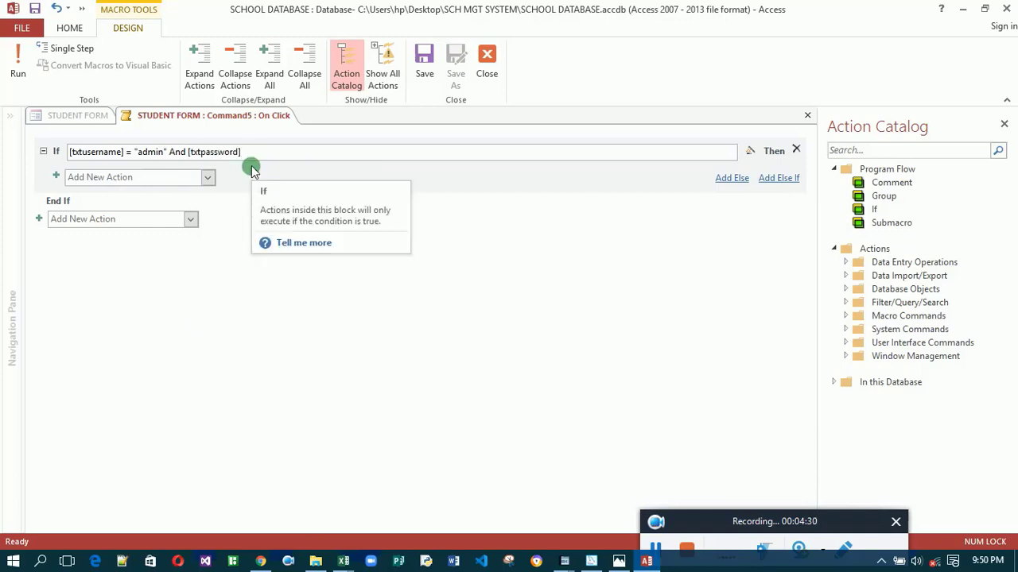
text(=)
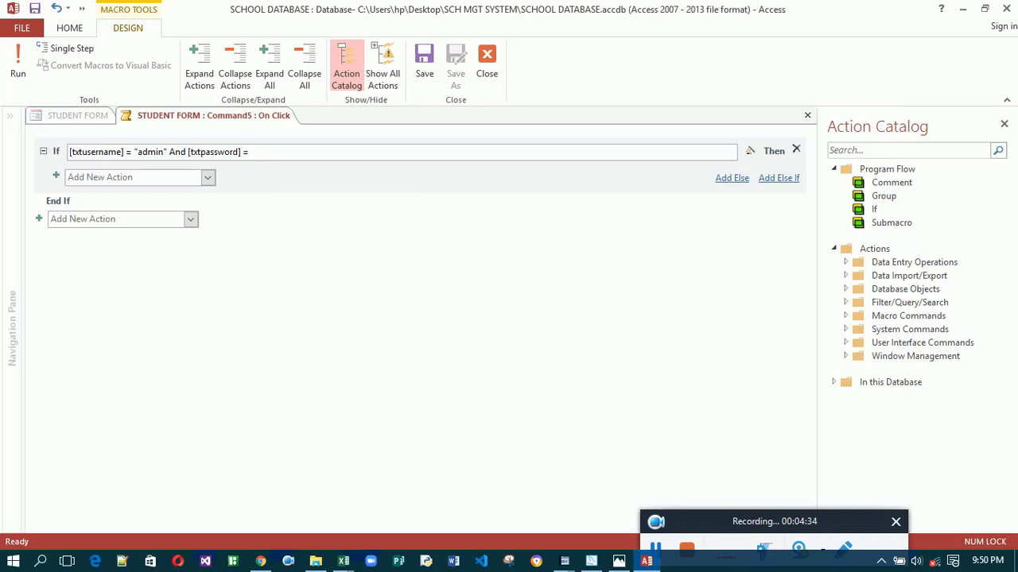
text( 12345)
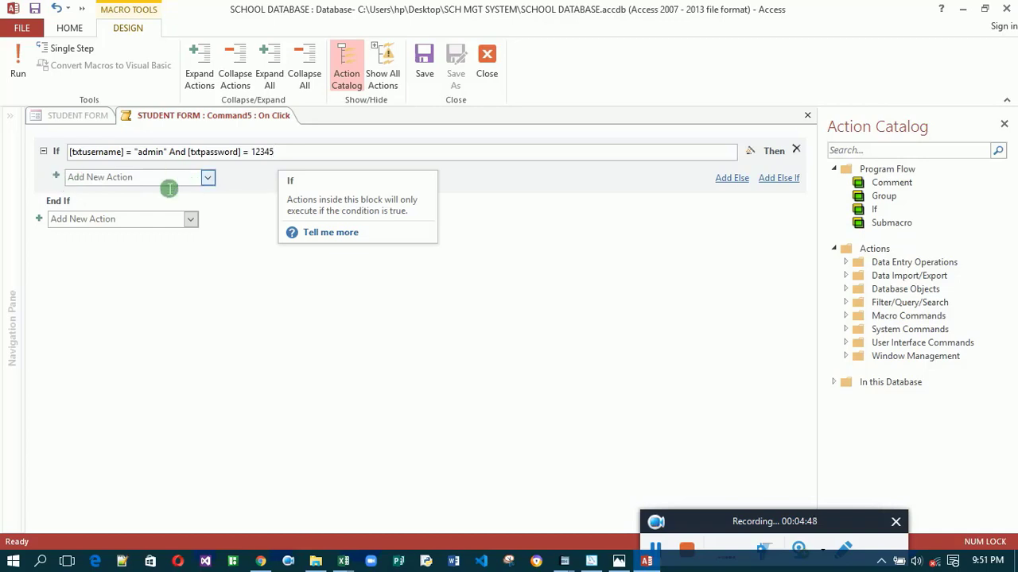
- Add an OpenTable action inside the If block and set its table name to STUDENTS
click(207, 179)
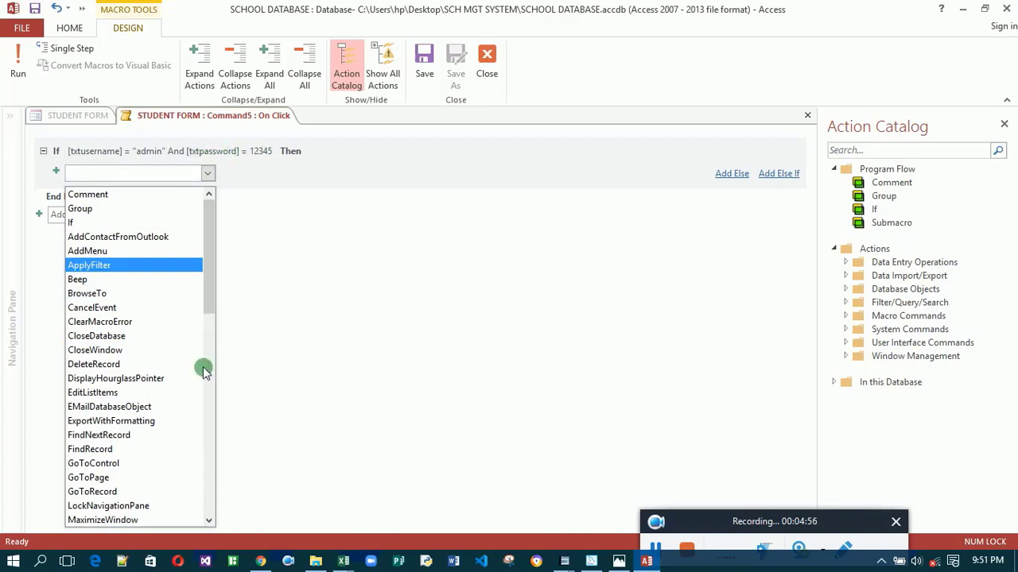
click(208, 523)
drag(209, 523, 209, 523)
click(208, 523)
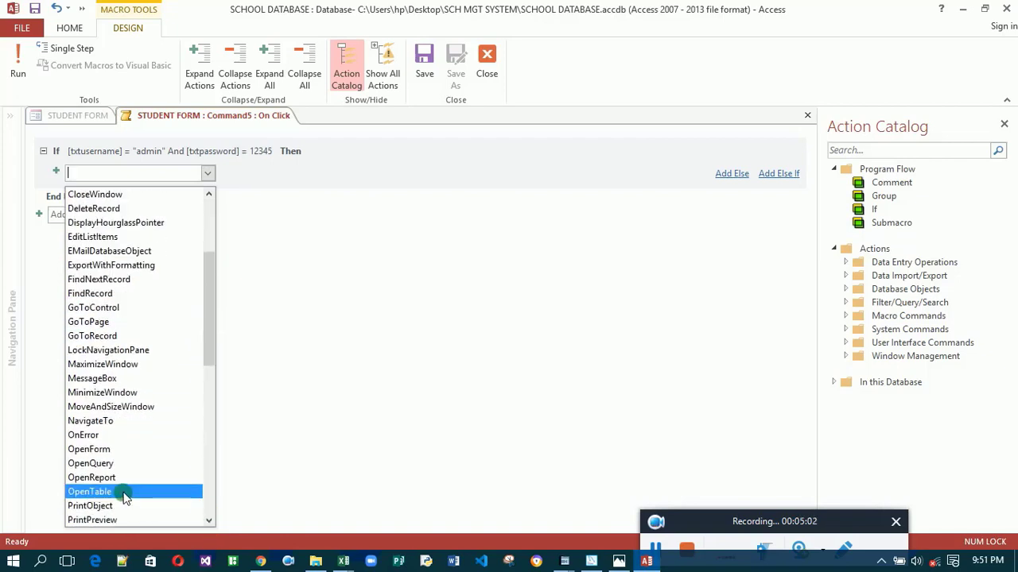
click(90, 491)
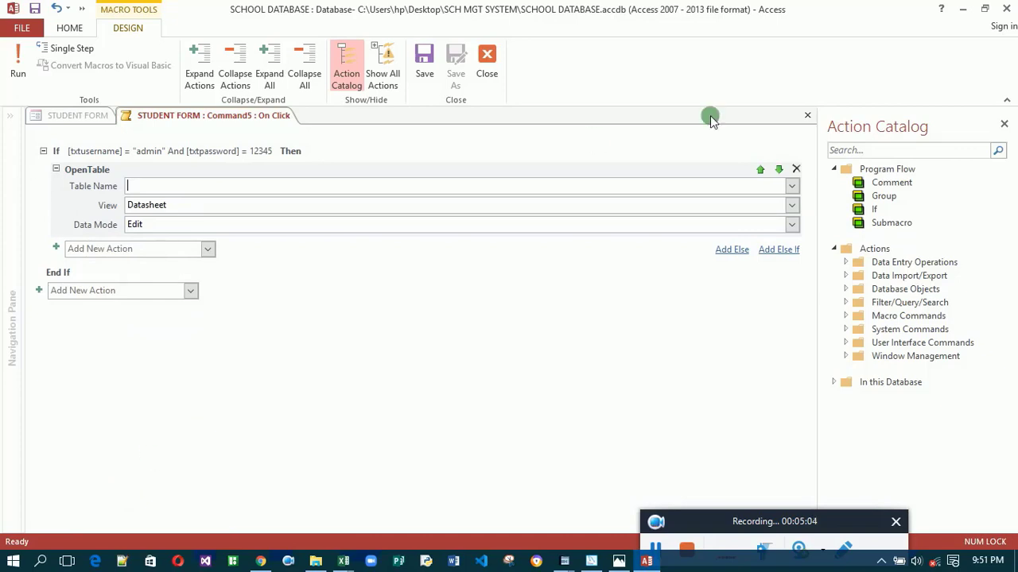
click(791, 187)
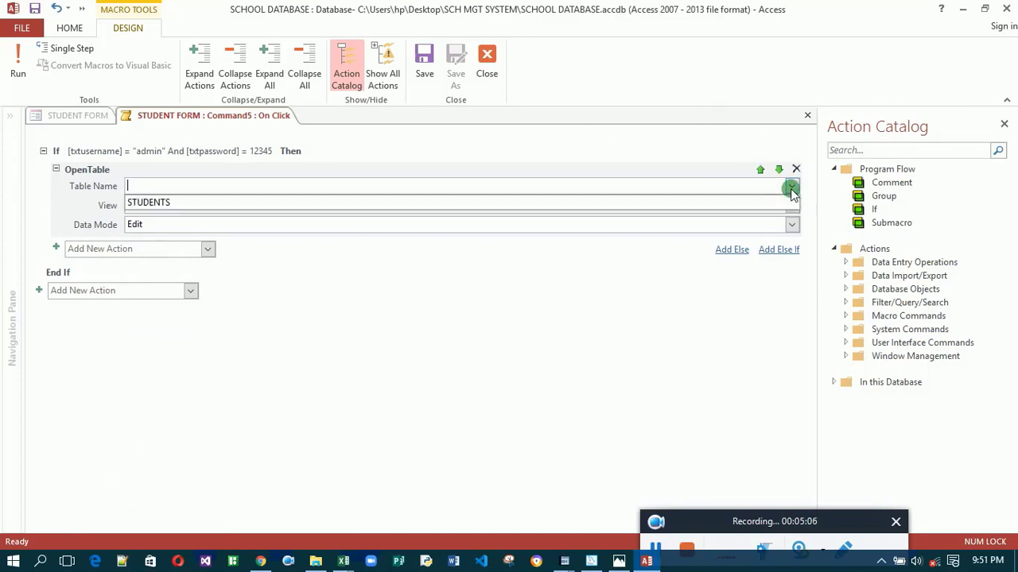
click(720, 204)
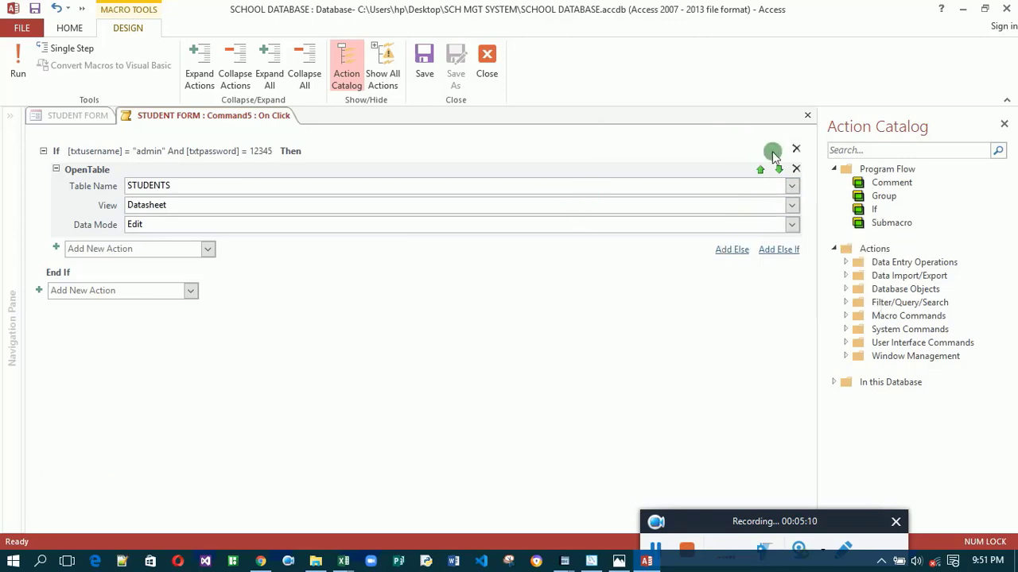
click(791, 186)
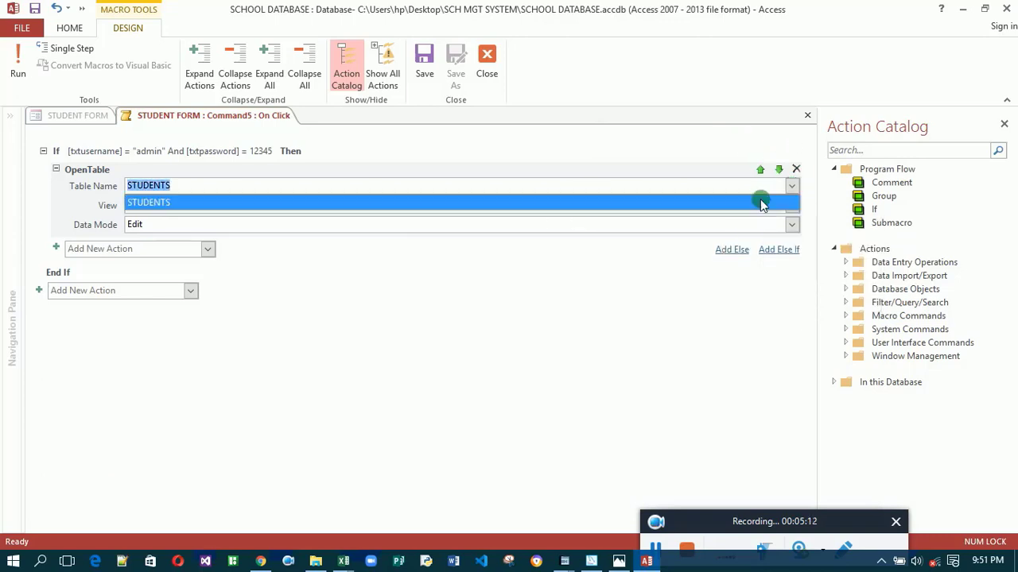
click(761, 204)
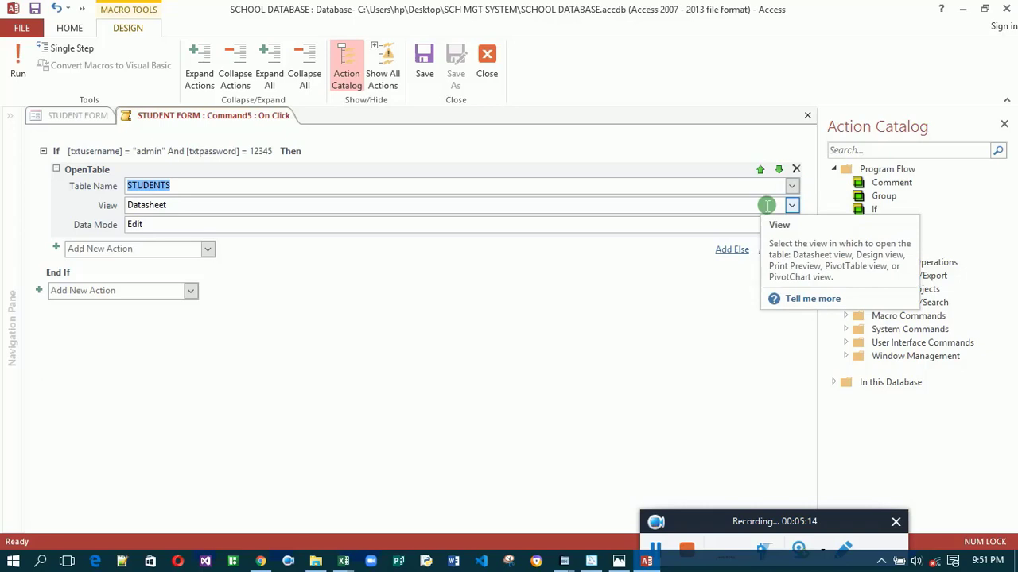
- Add a CloseWindow action below OpenTable with object type Form, object name STUDENT FORM and Save set to No
click(208, 250)
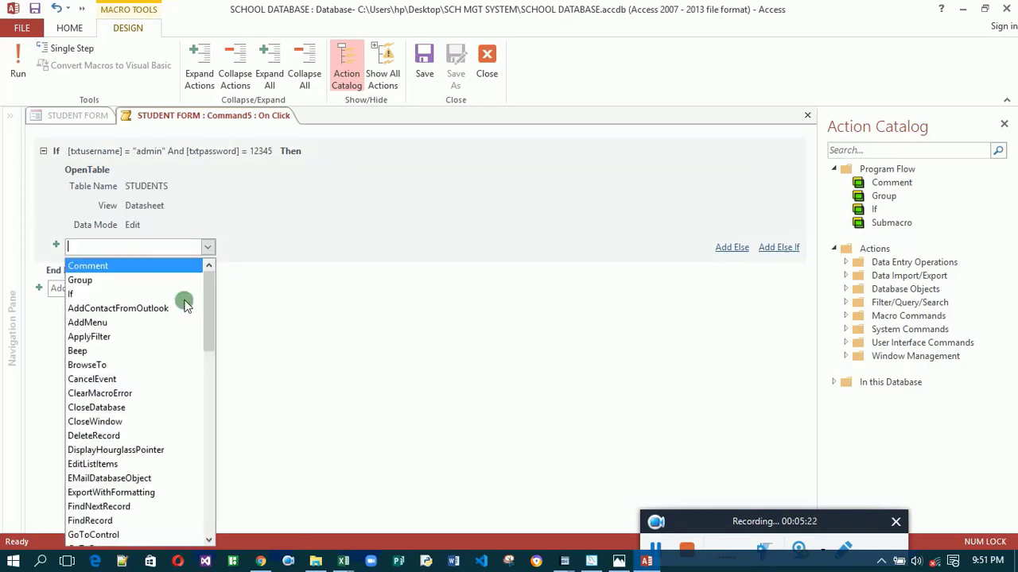
click(146, 422)
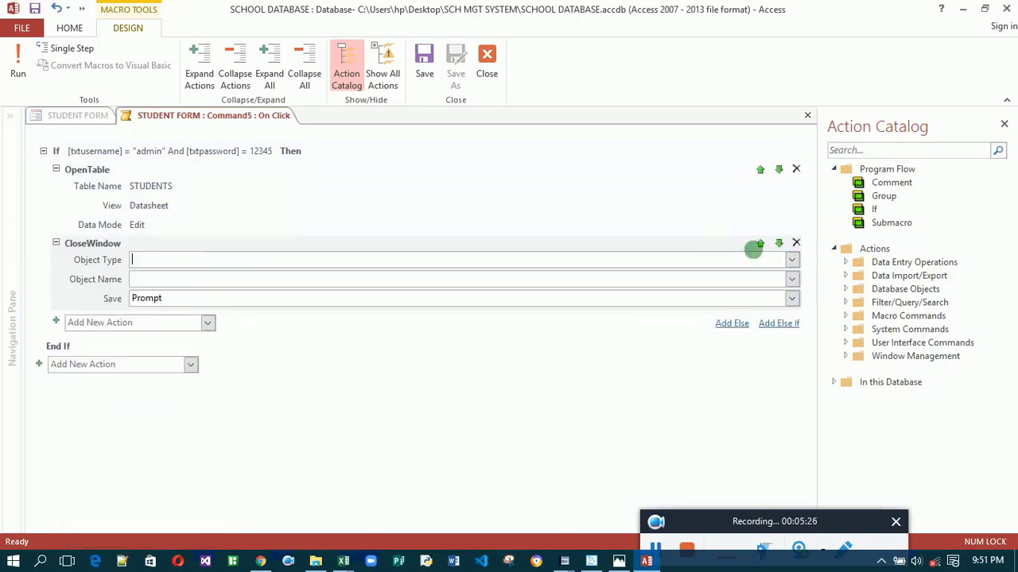
click(791, 261)
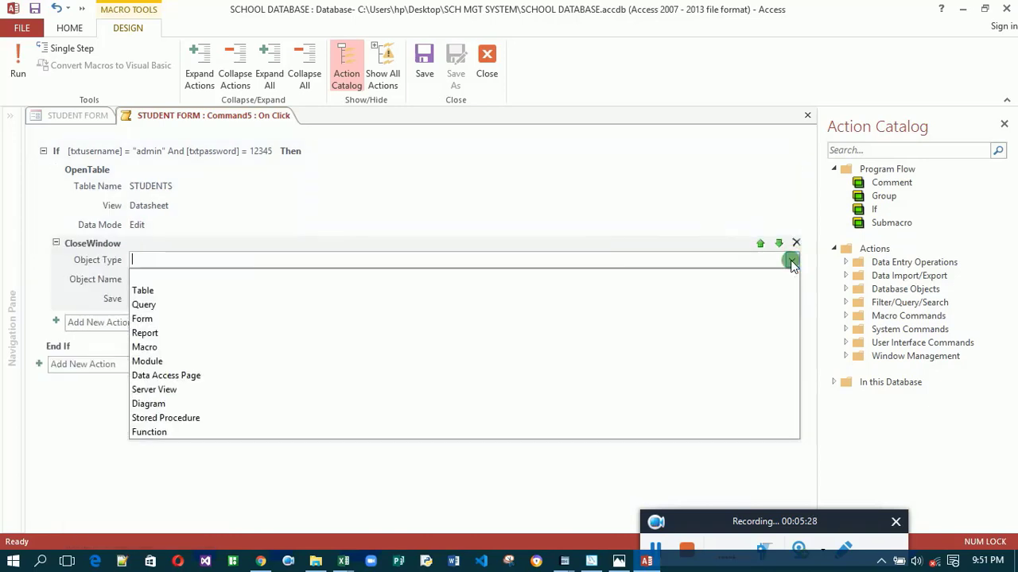
click(563, 320)
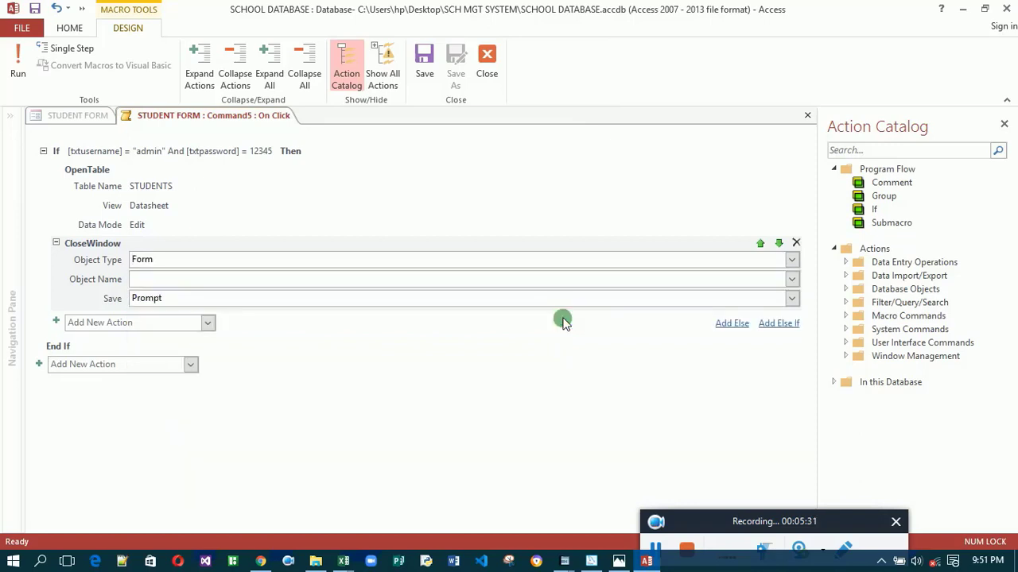
click(792, 279)
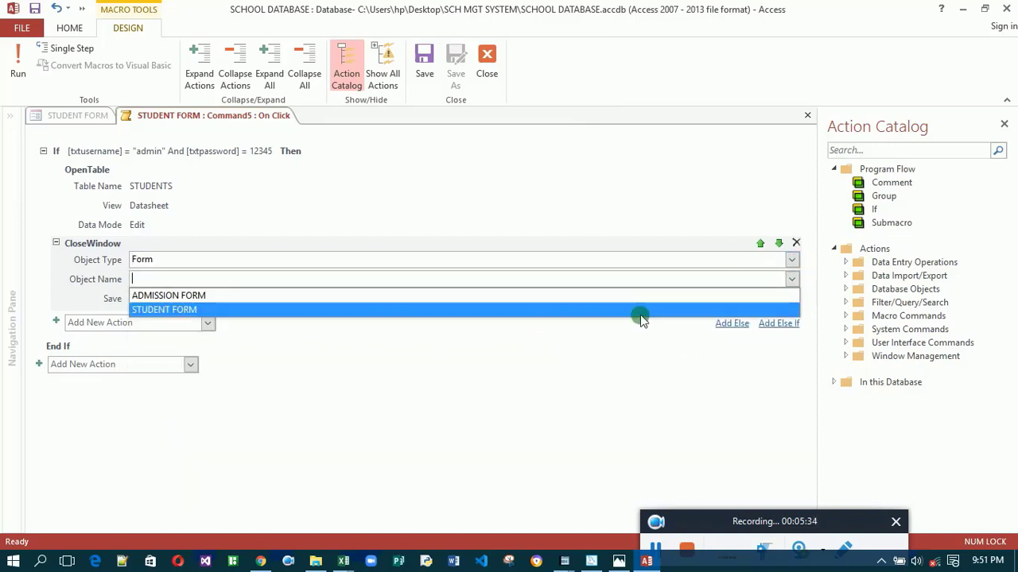
click(642, 310)
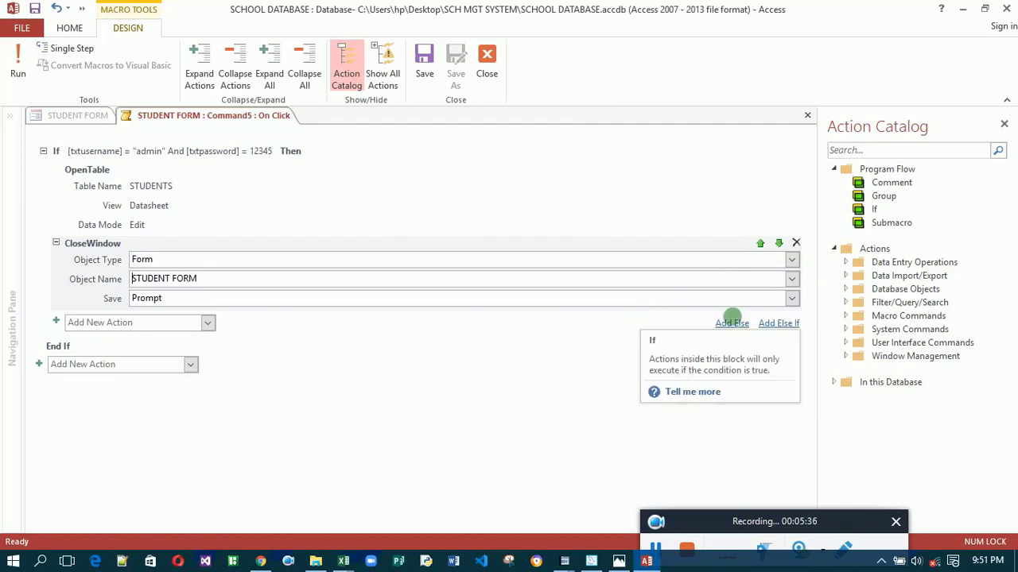
click(791, 299)
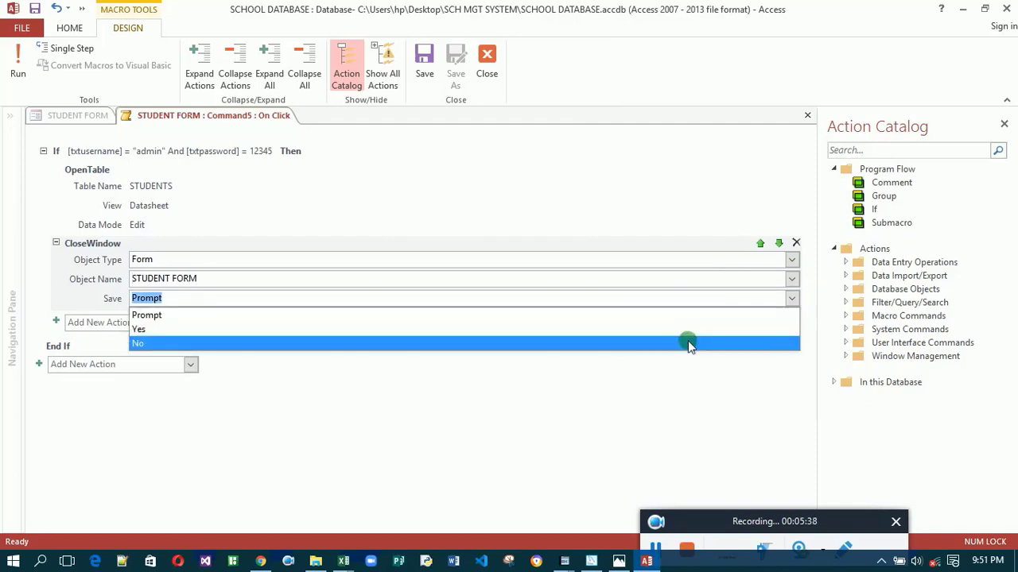
click(688, 343)
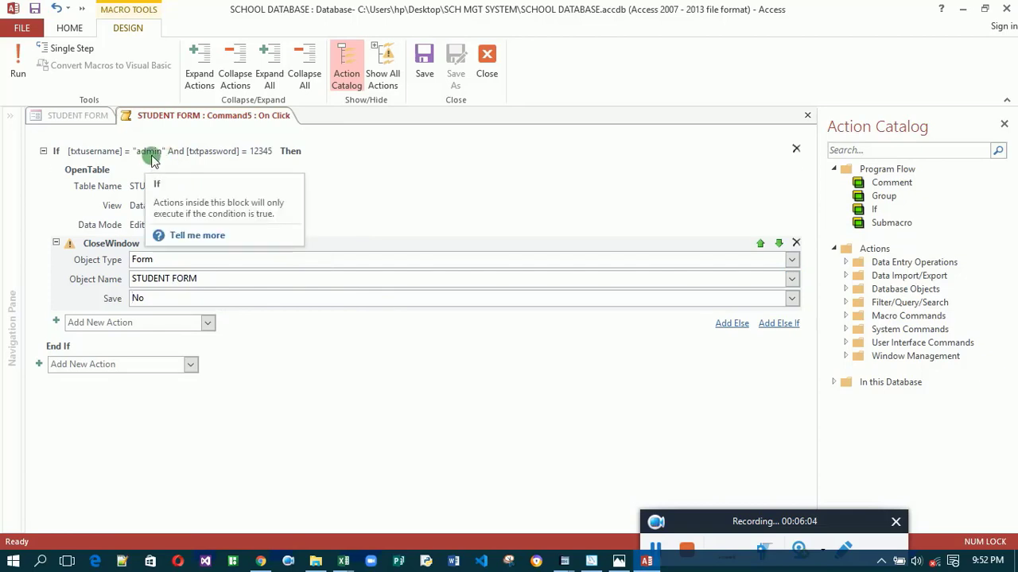
- Add an Else branch to the If block and insert a MessageBox action in it
click(732, 325)
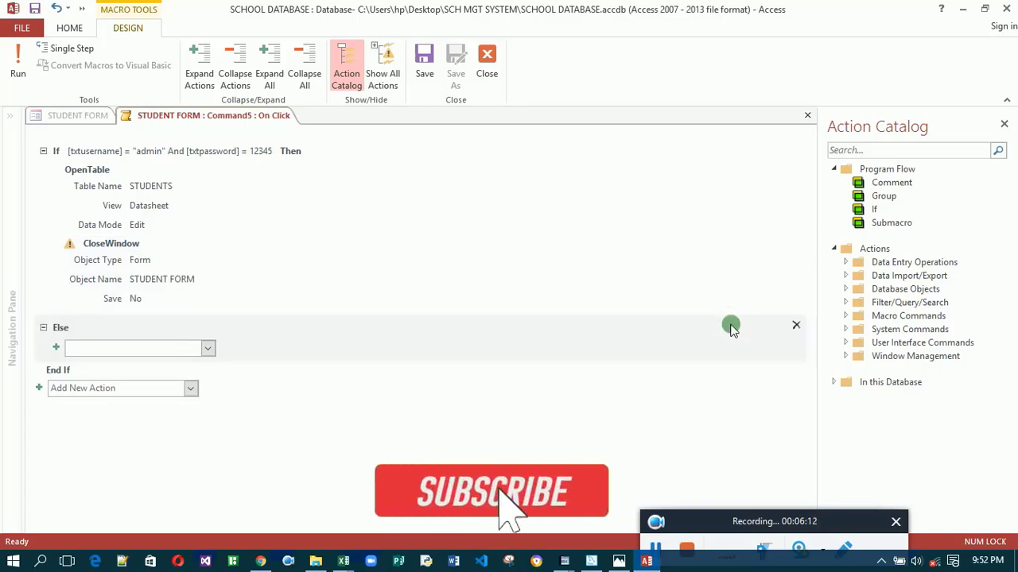
click(206, 347)
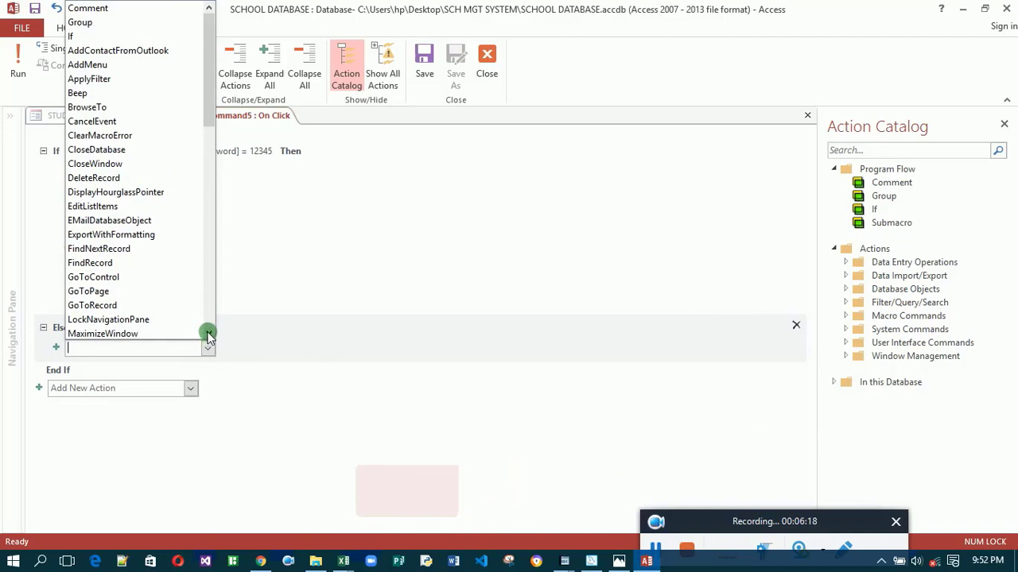
click(209, 333)
click(208, 333)
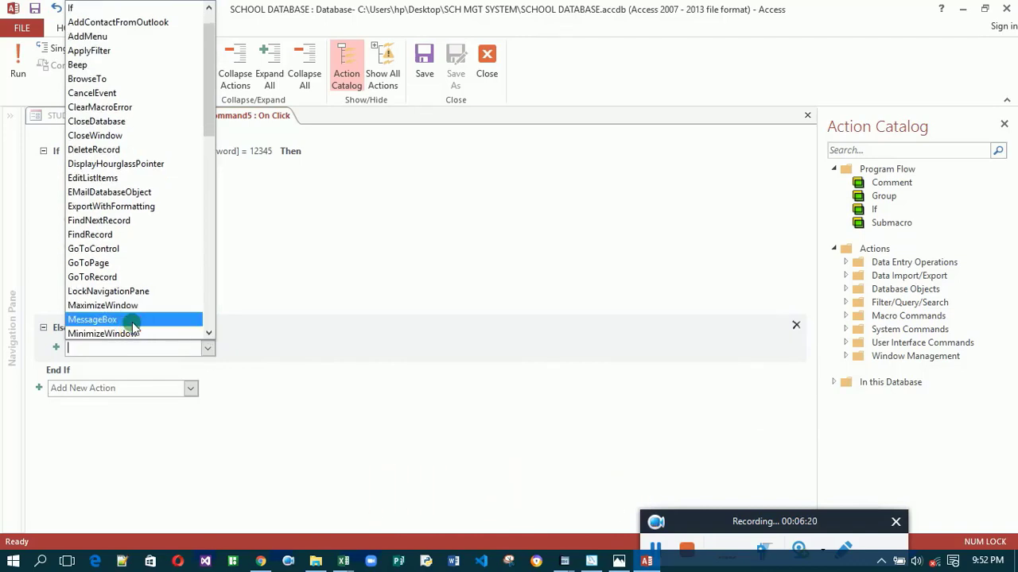
click(133, 320)
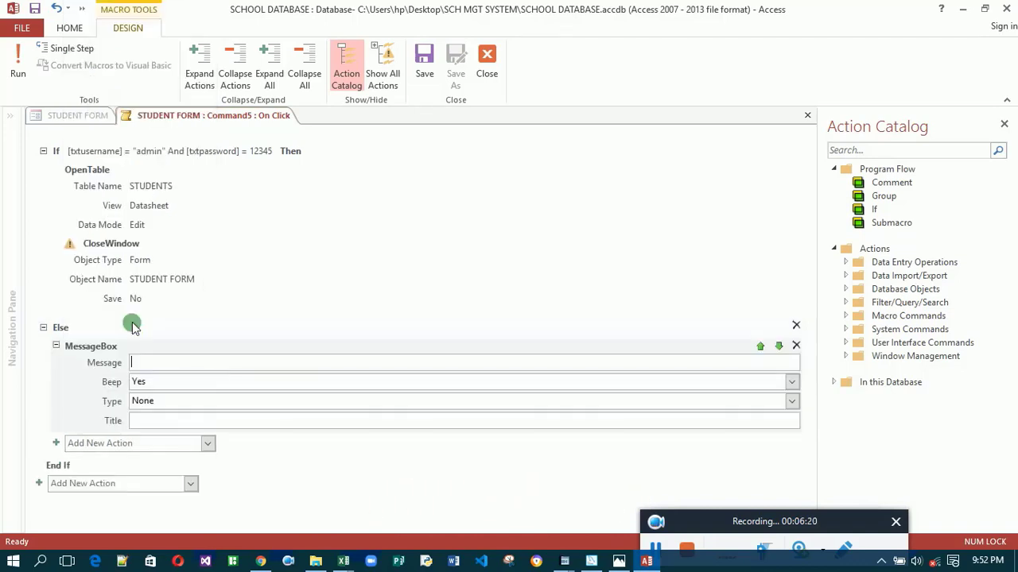
- Set the Else branch message box text to "ENTER CORRECT USERNAME AND PASSWORD"
click(306, 366)
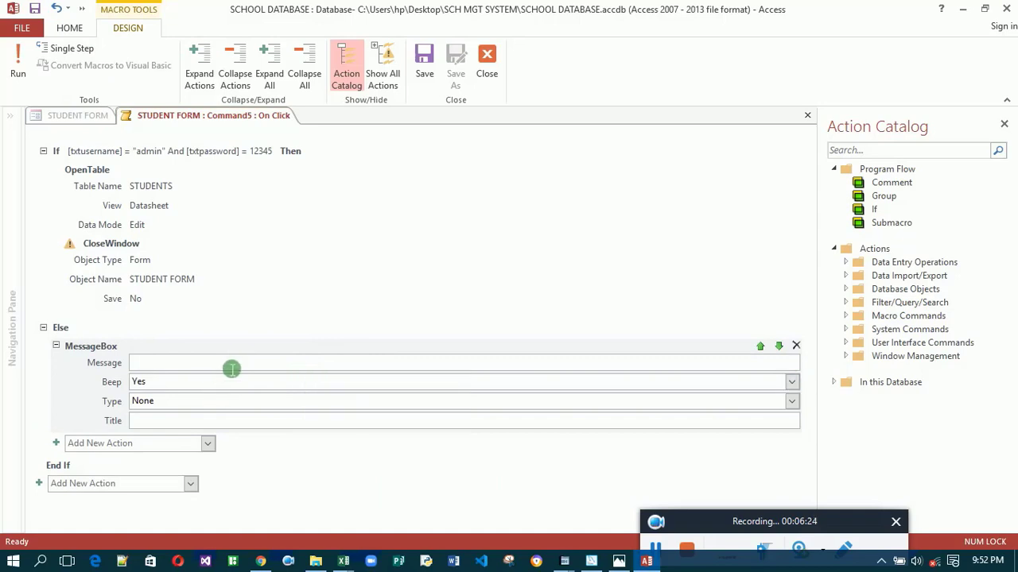
key(Caps_Lock)
text(ENTR)
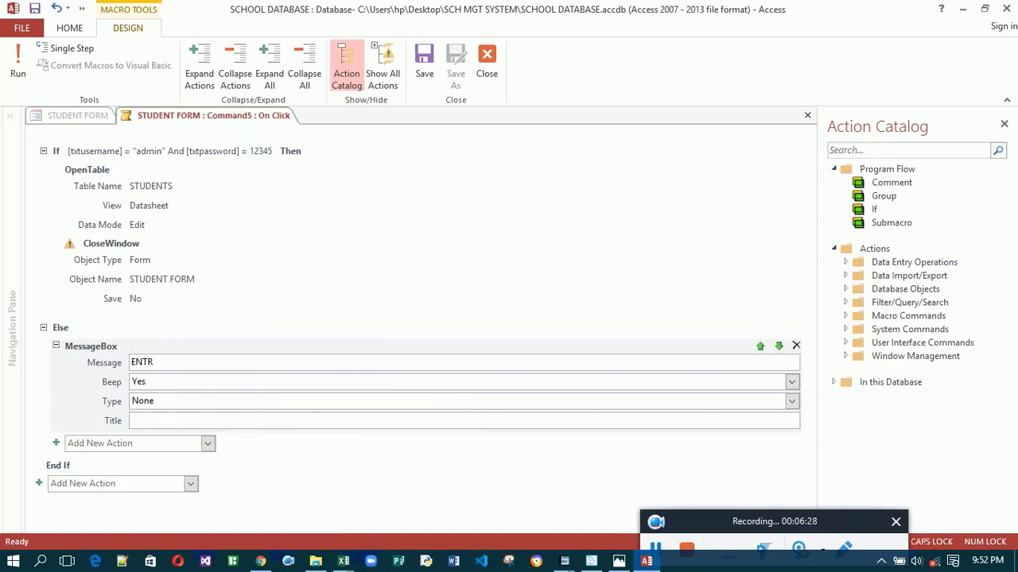
key(BackSpace)
text(ER CORRECT USERN)
text(AME AND PASSWORD)
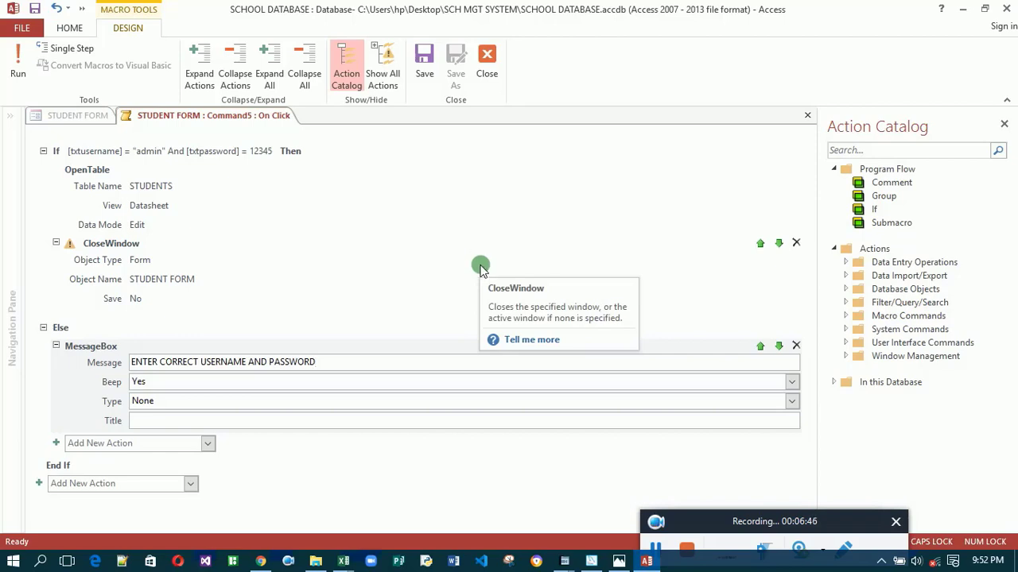
- Set the message box type to Warning! and its title to ERROR
click(794, 401)
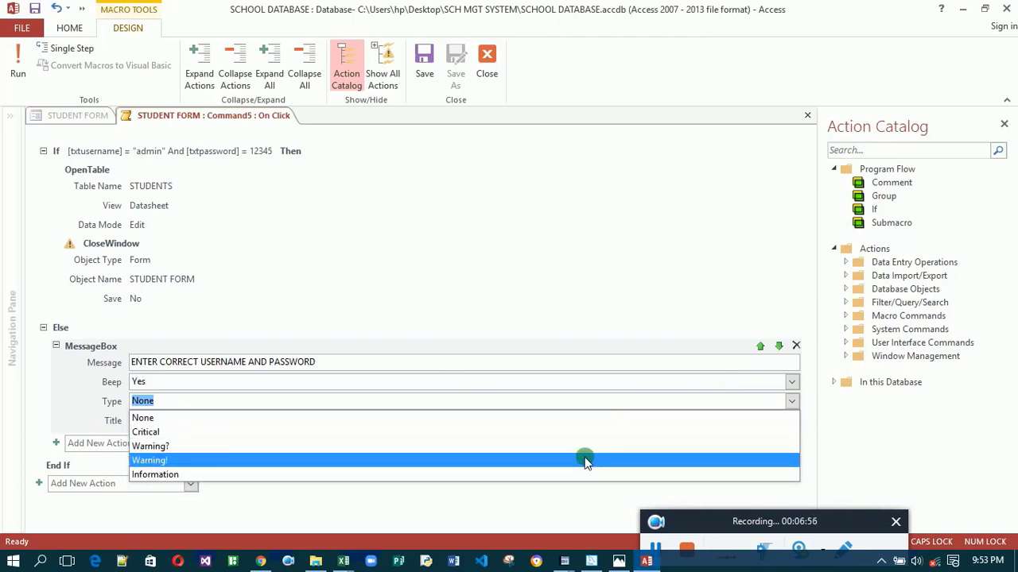
click(585, 462)
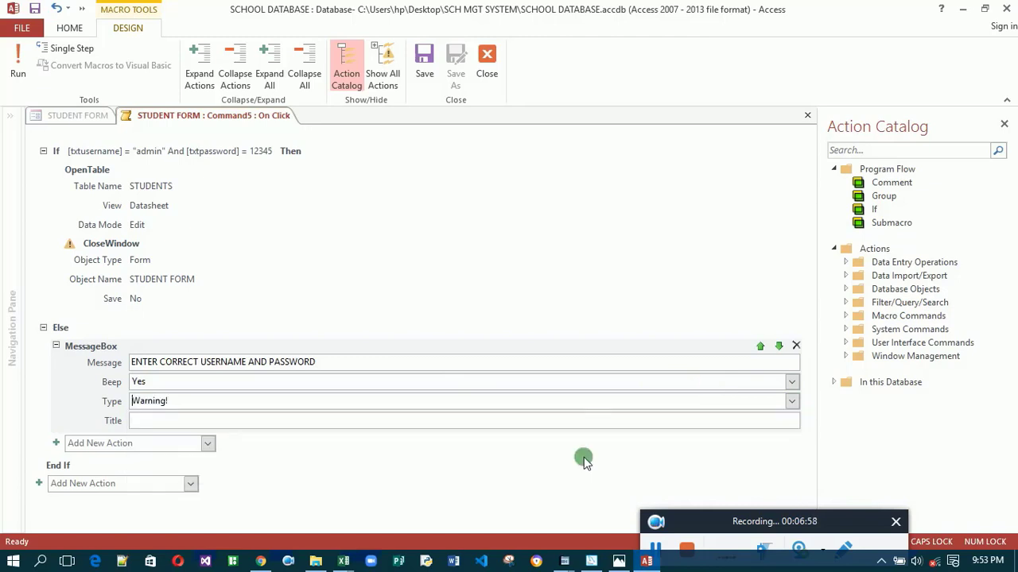
click(576, 420)
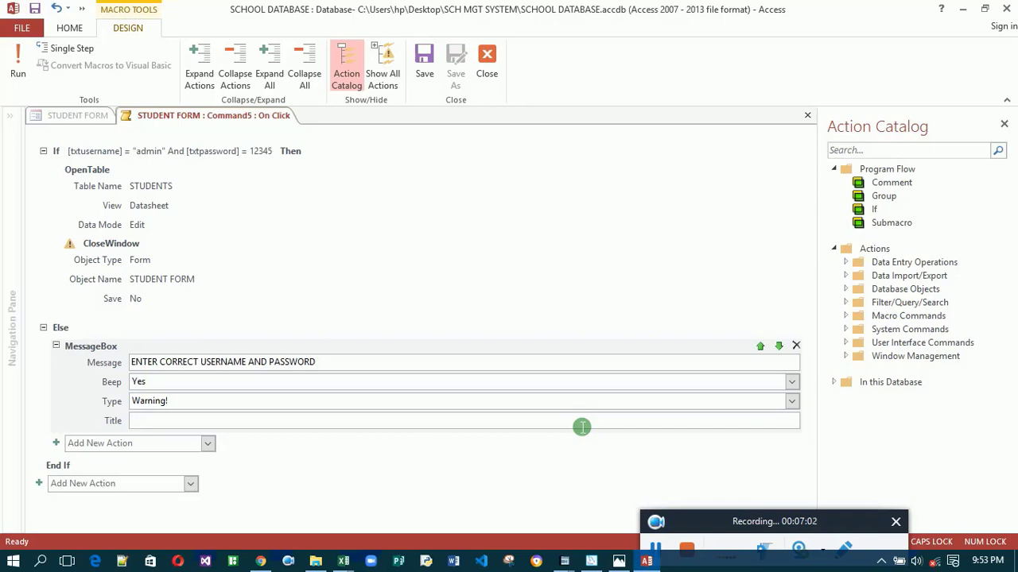
text(ERROR)
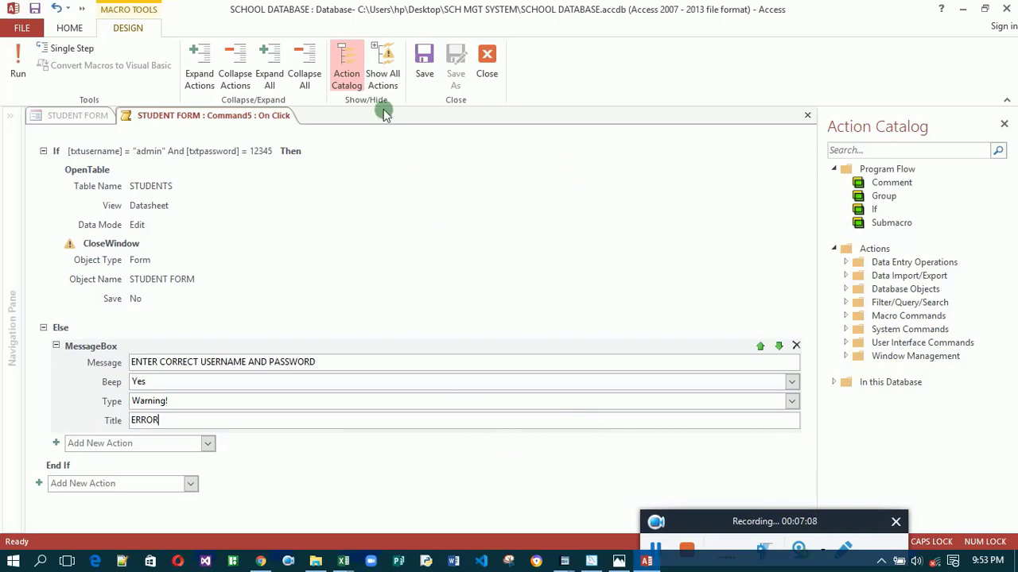
- Save and close the LOGIN button's macro, then save and close STUDENT FORM
click(422, 74)
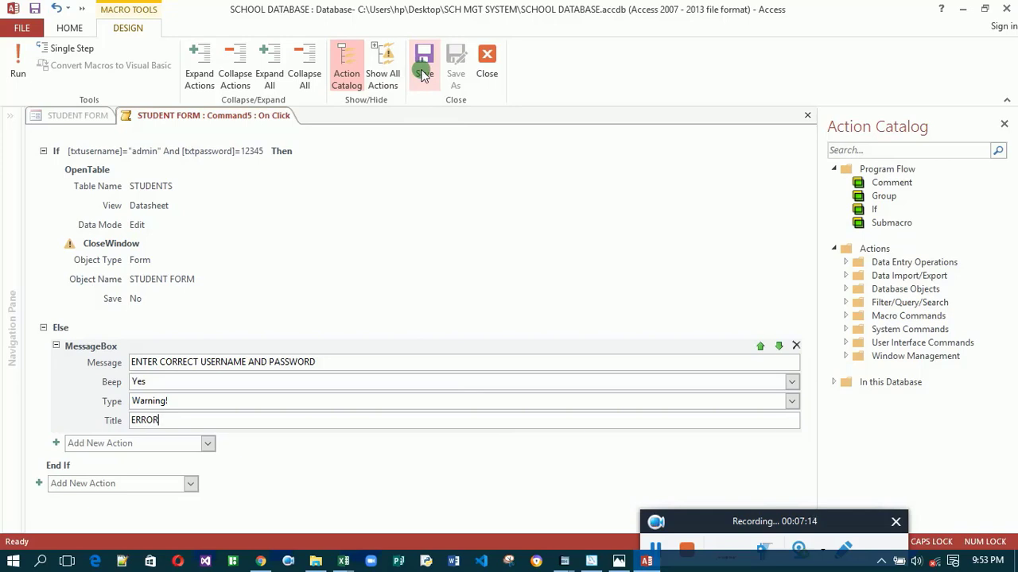
click(487, 67)
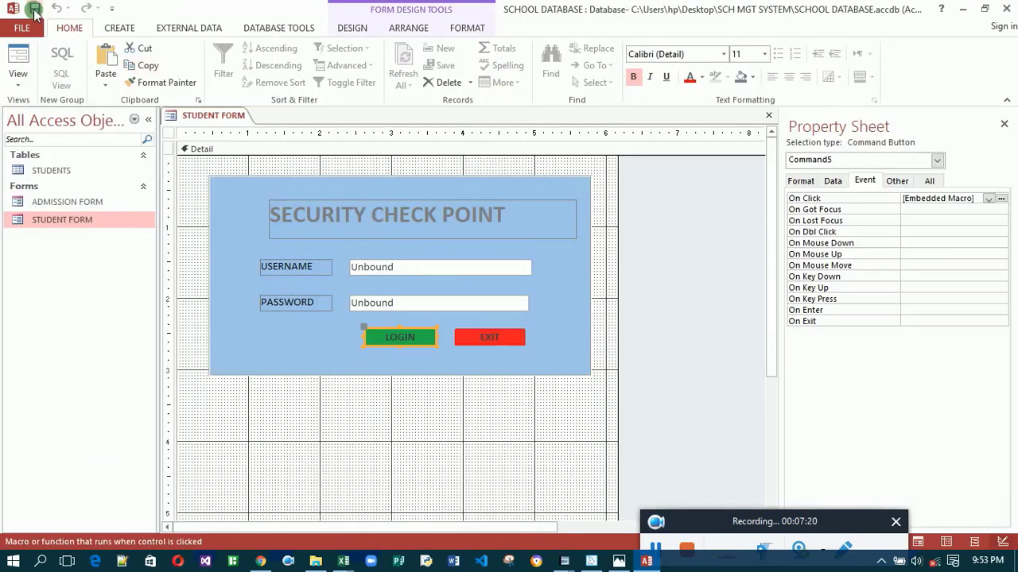
click(34, 10)
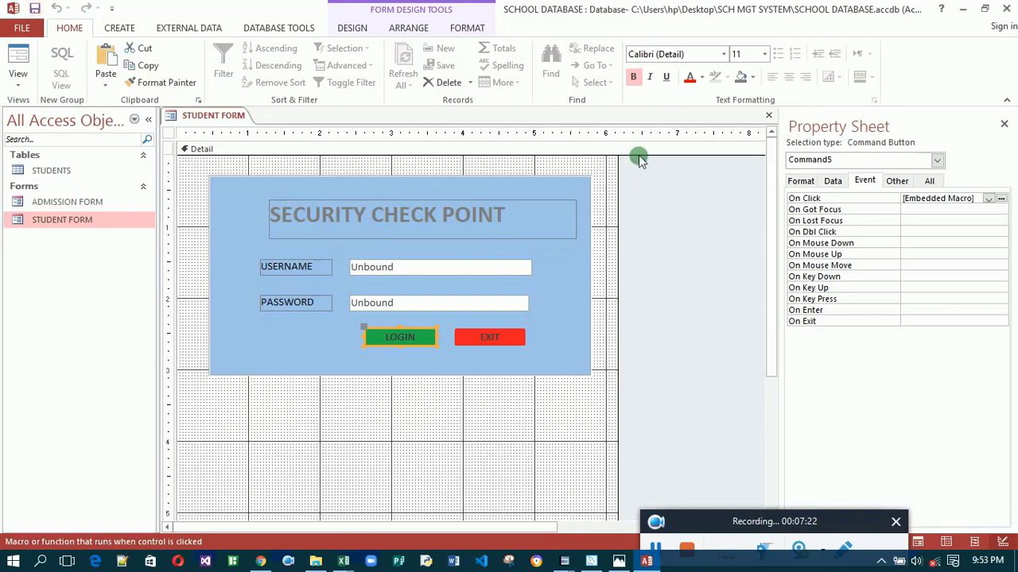
click(768, 118)
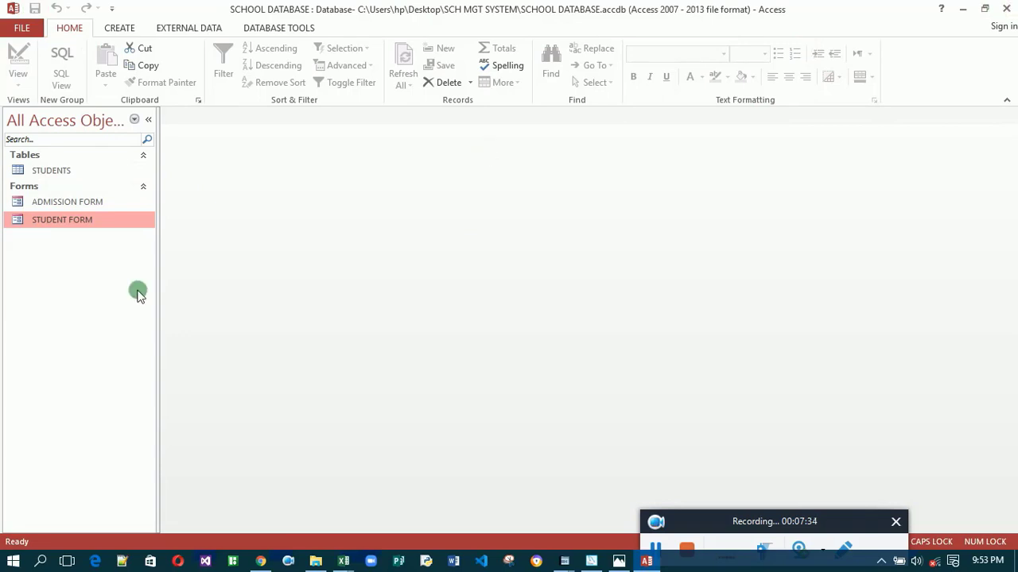
- Open STUDENT FORM, test LOGIN with both fields empty and dismiss the message box
double_click(65, 221)
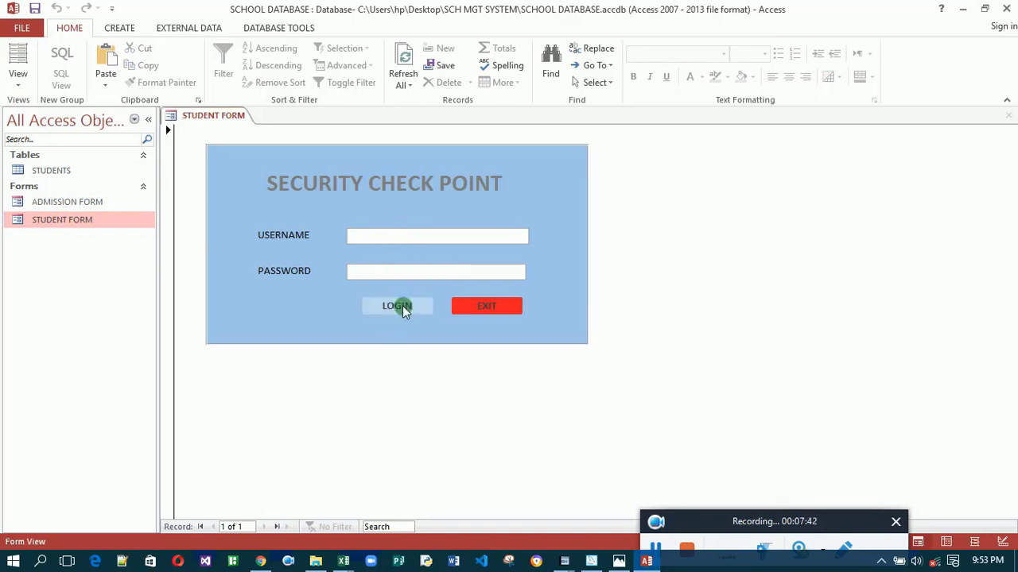
click(401, 305)
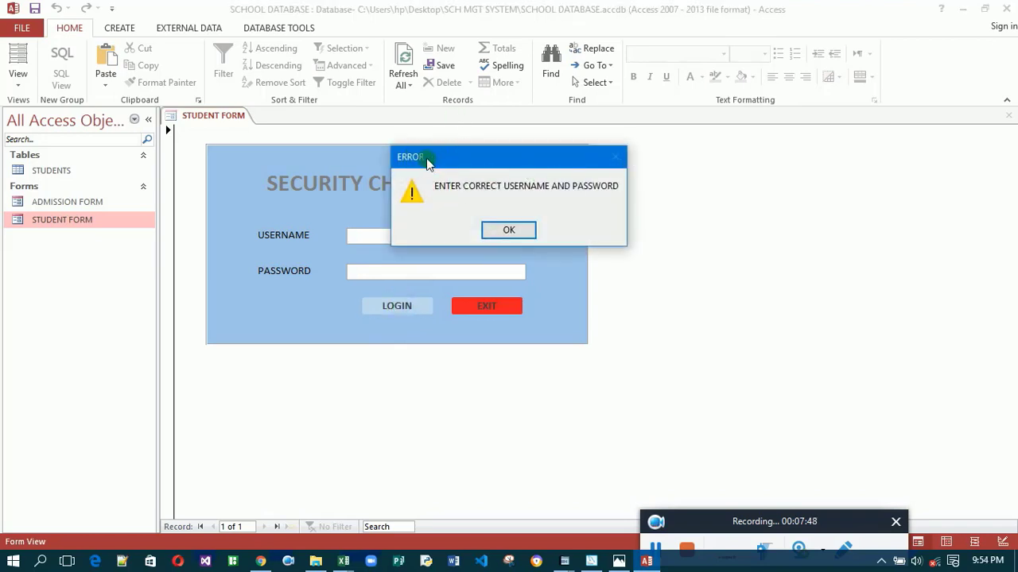
click(506, 229)
- Test the login with username admin and the login password
click(430, 242)
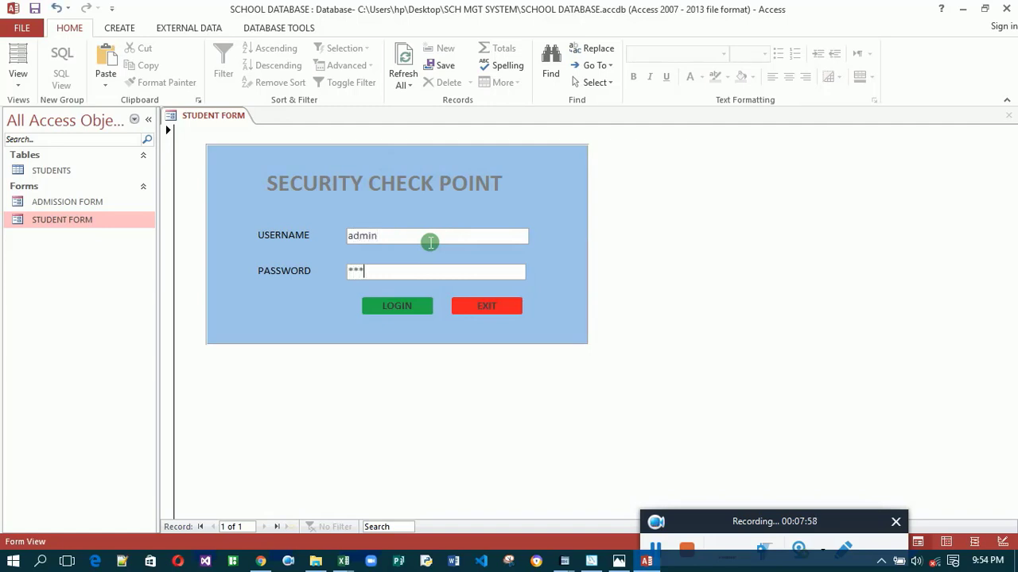
click(388, 309)
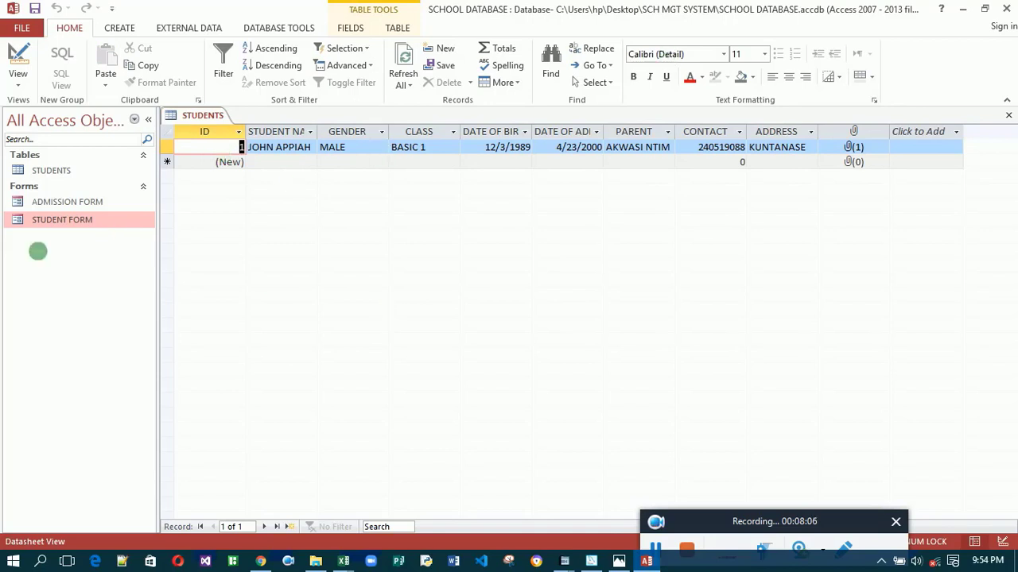
- Reopen STUDENT FORM and enter the login password in the PASSWORD field to check its masking
double_click(64, 220)
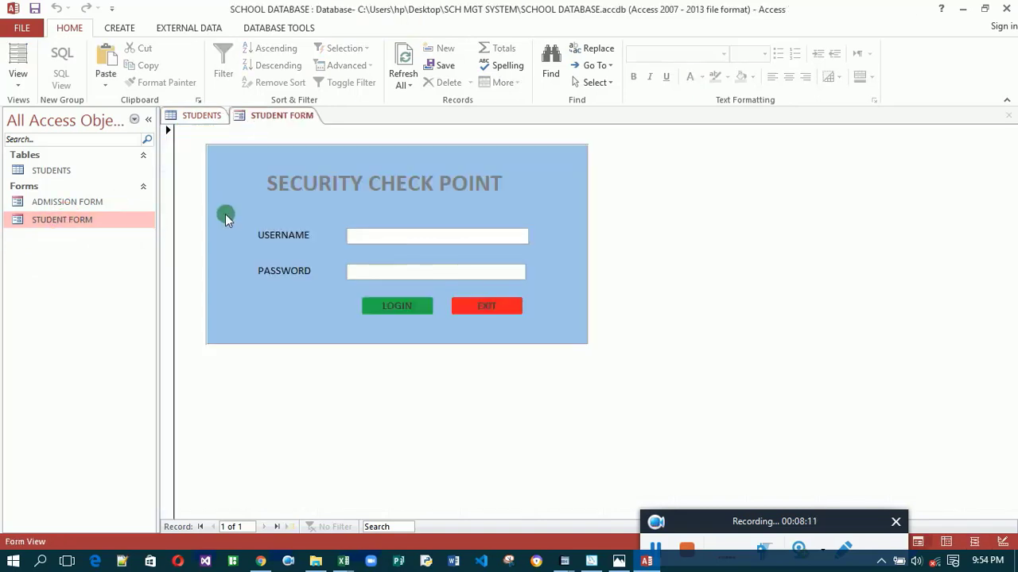
click(369, 273)
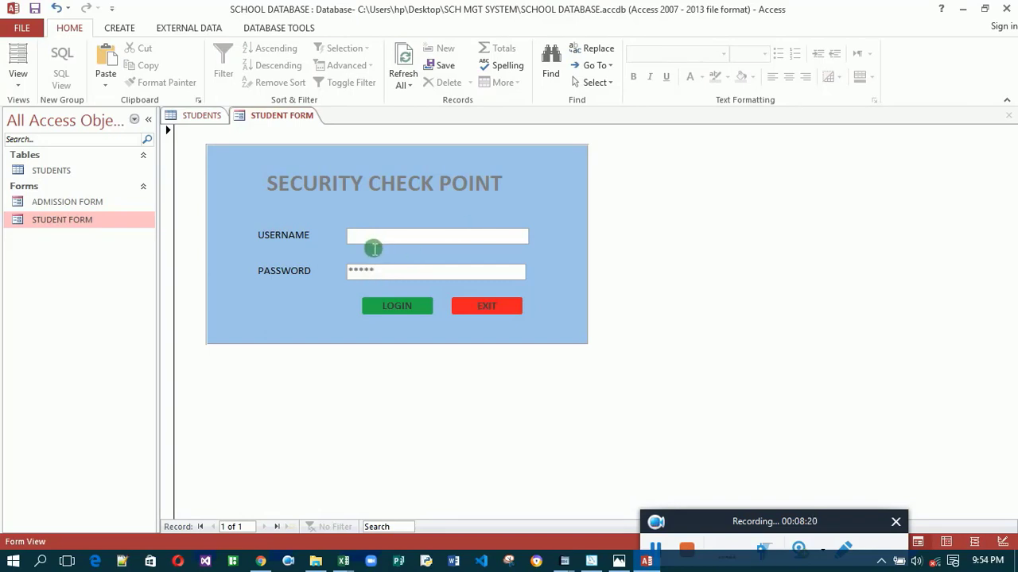
- Switch STUDENT FORM to Design View and show the data properties of the txtpassword text box
click(15, 76)
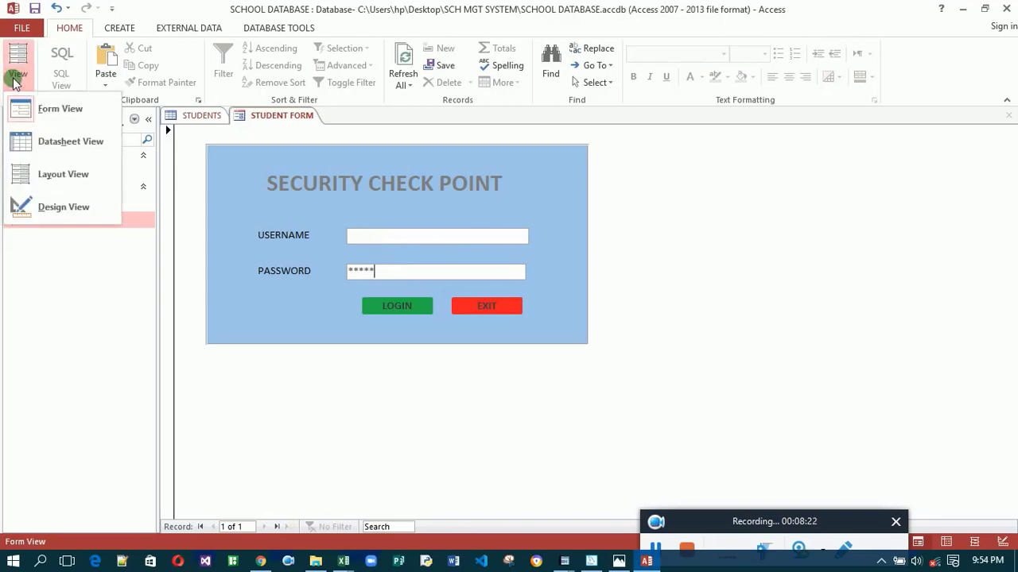
click(61, 206)
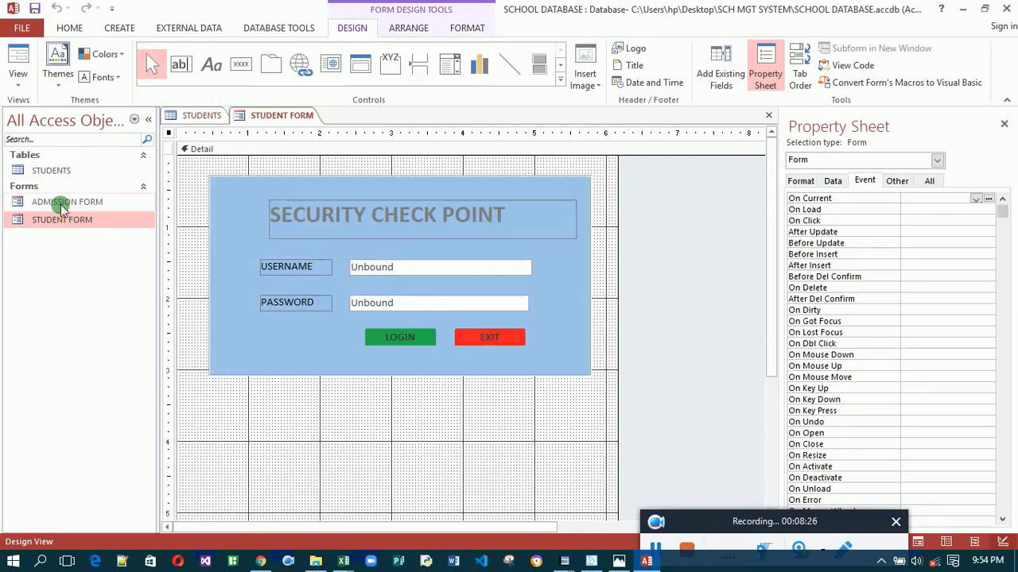
click(406, 304)
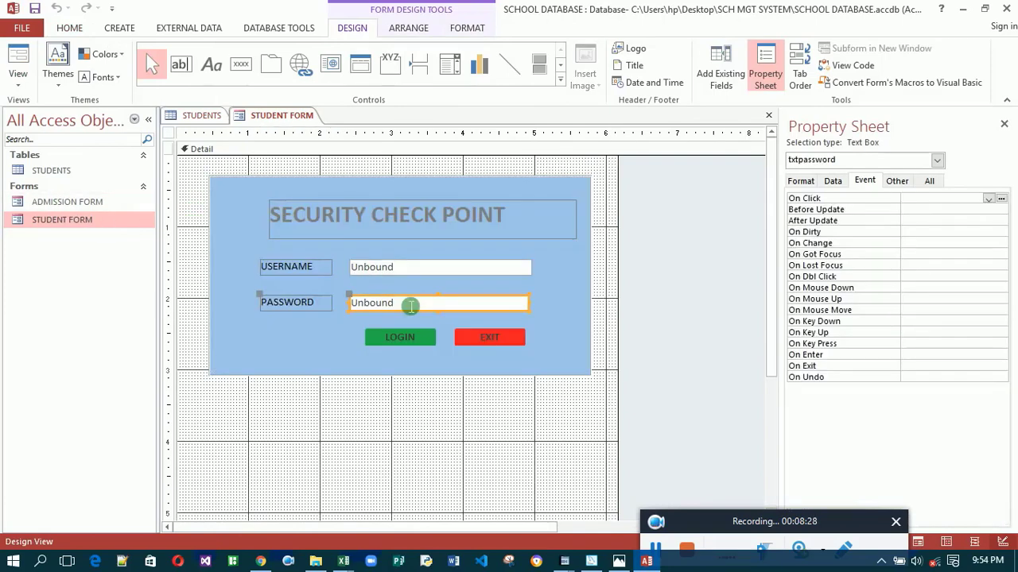
click(898, 181)
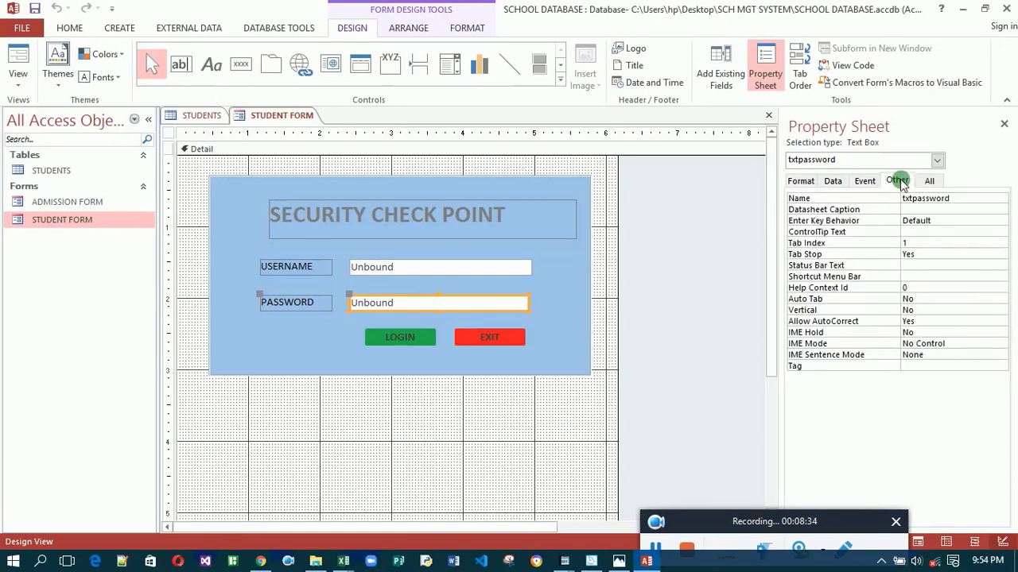
click(829, 181)
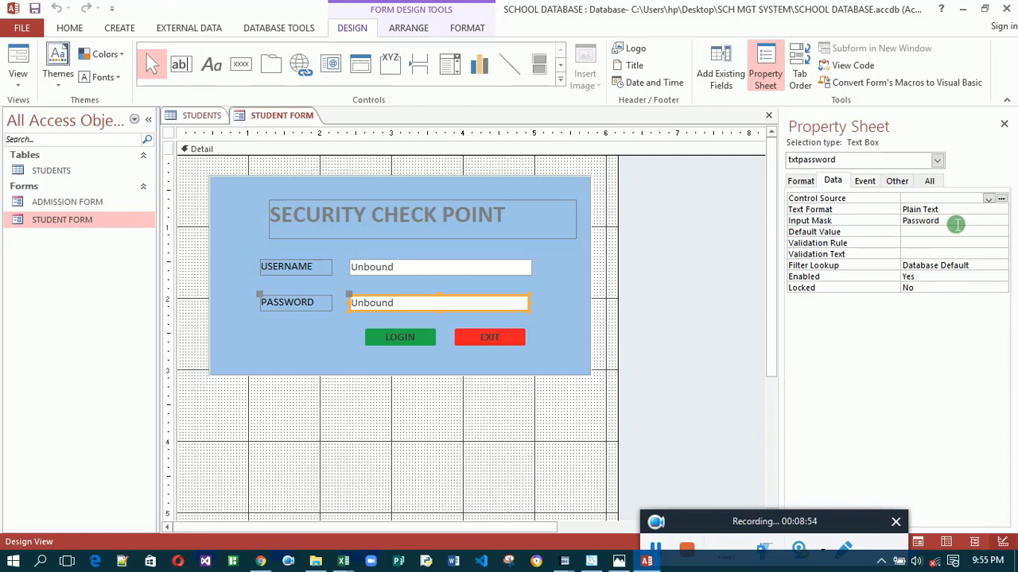
- Apply the Password input mask to txtpassword with the Input Mask Wizard
click(956, 222)
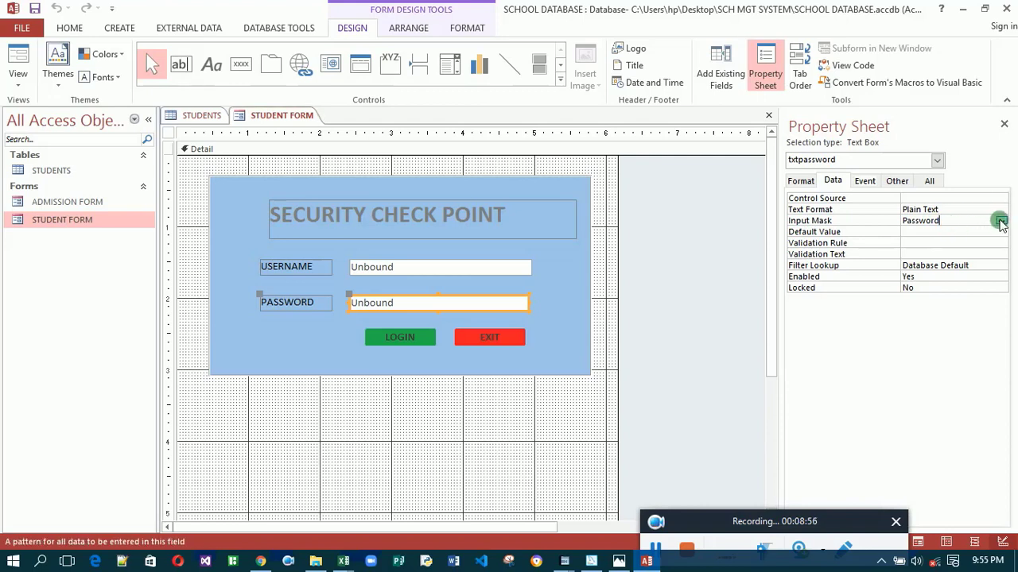
click(1000, 222)
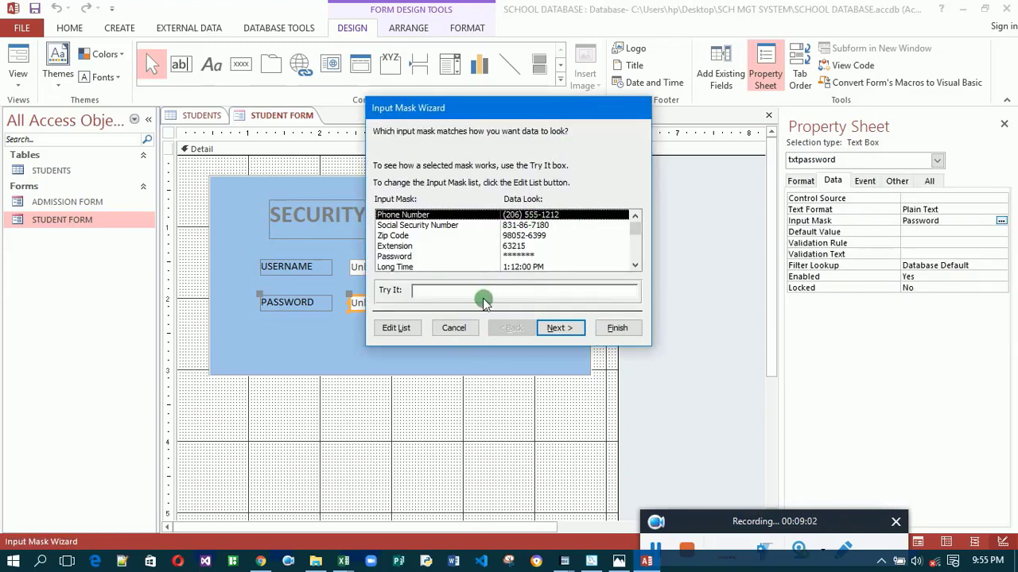
click(391, 258)
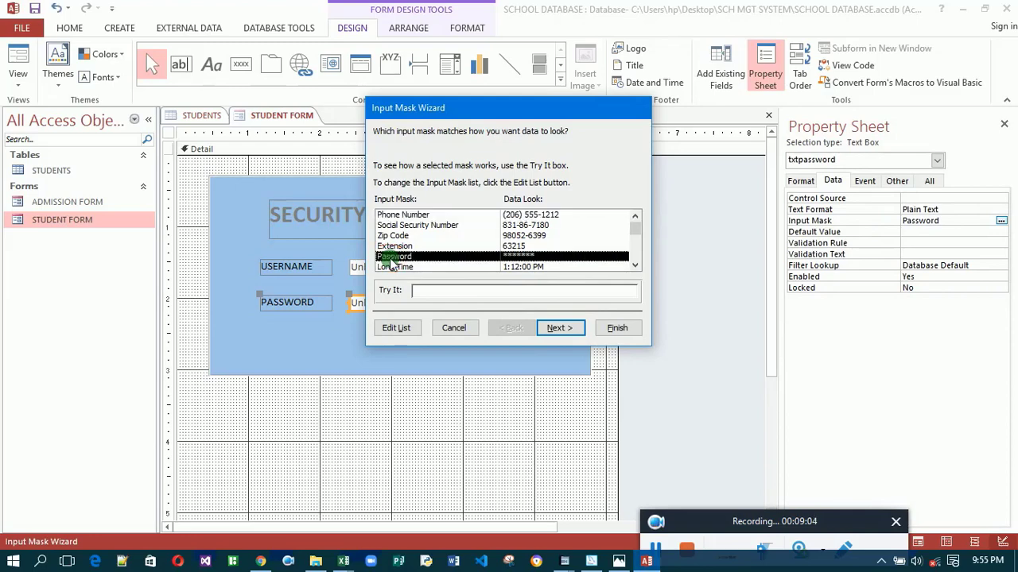
click(566, 329)
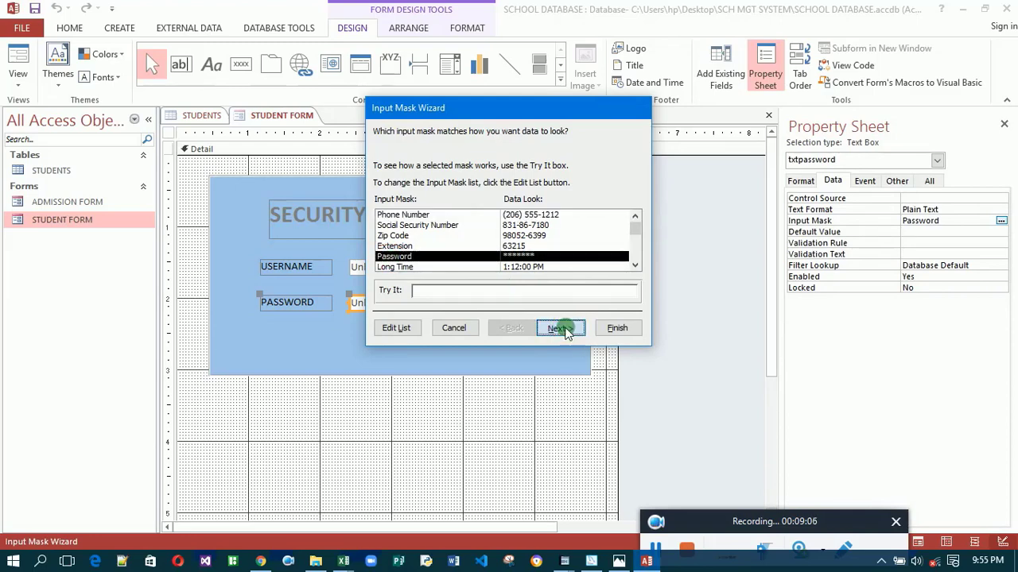
click(606, 327)
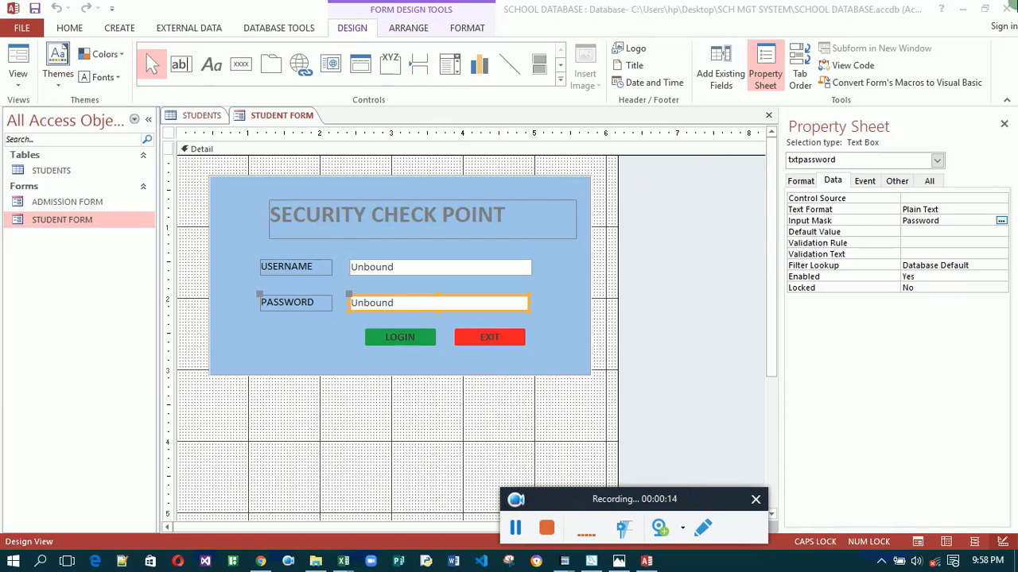
- Close the database, saving the STUDENT FORM design changes, and reopen SCHOOL DATABASE from the SCH MGT SYSTEM folder
click(1006, 11)
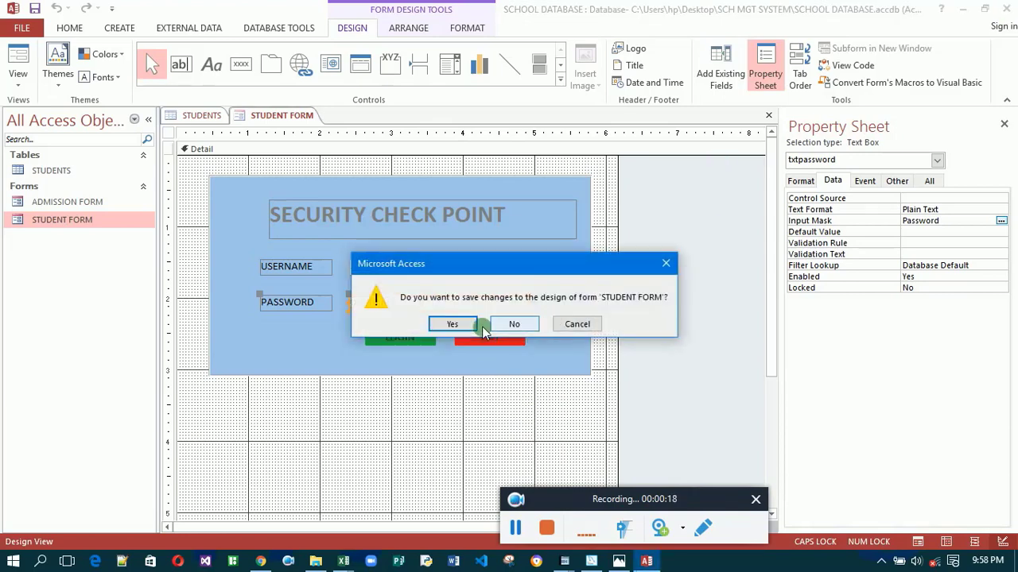
click(453, 325)
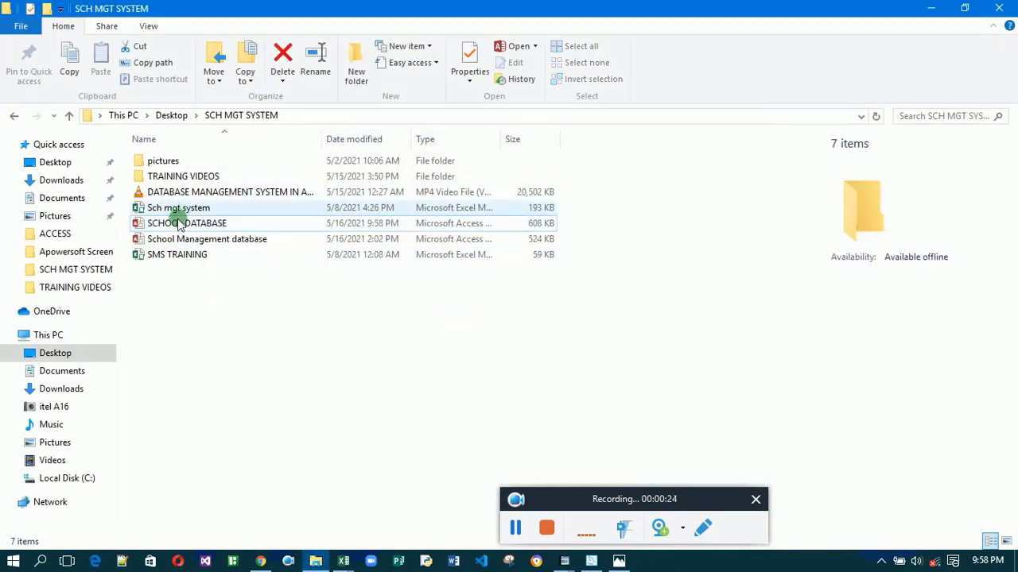
click(186, 224)
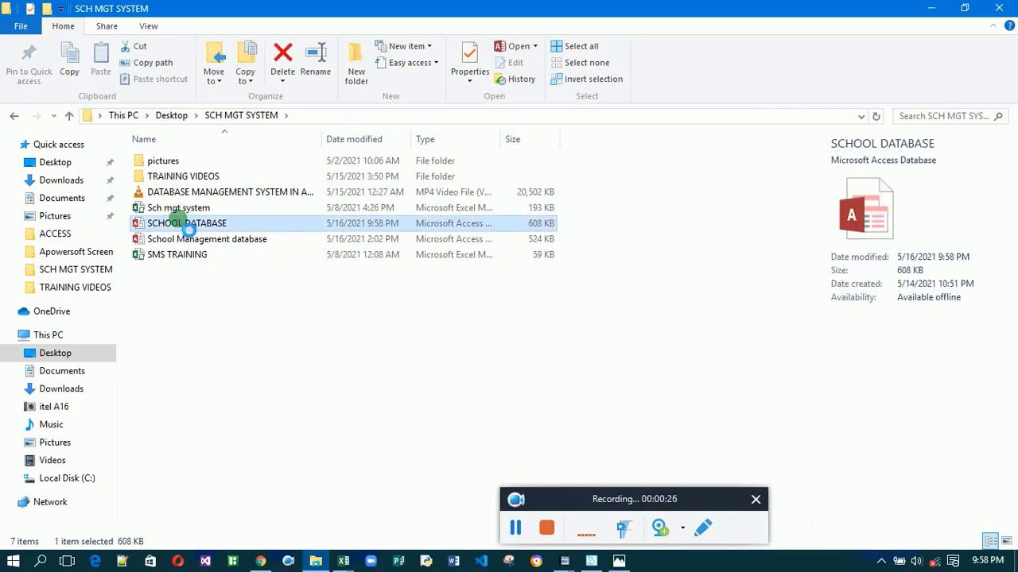
double_click(188, 224)
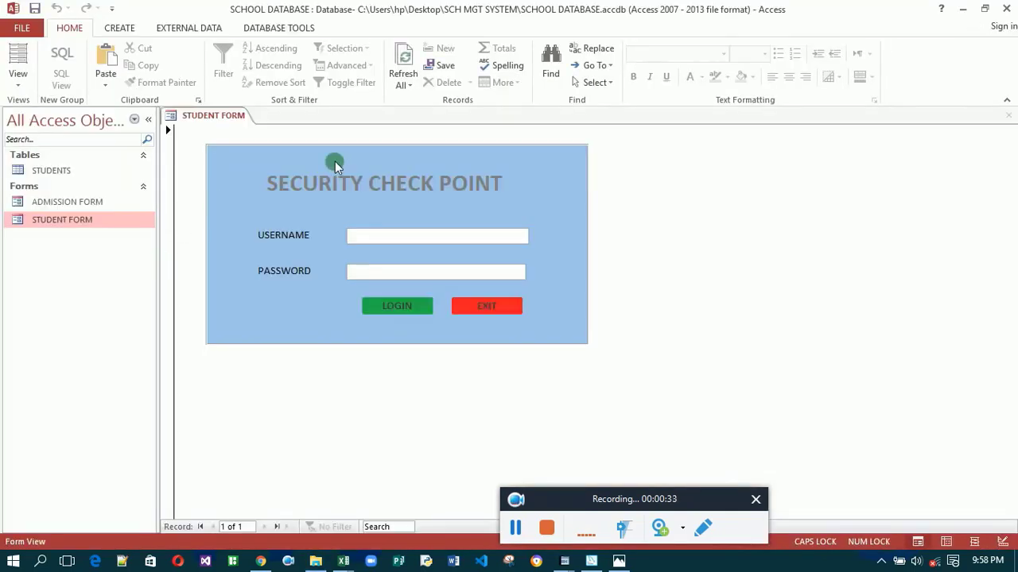
- Without logging in on STUDENT FORM, open ADMISSION FORM and the STUDENTS table to check whether they are accessible
click(414, 229)
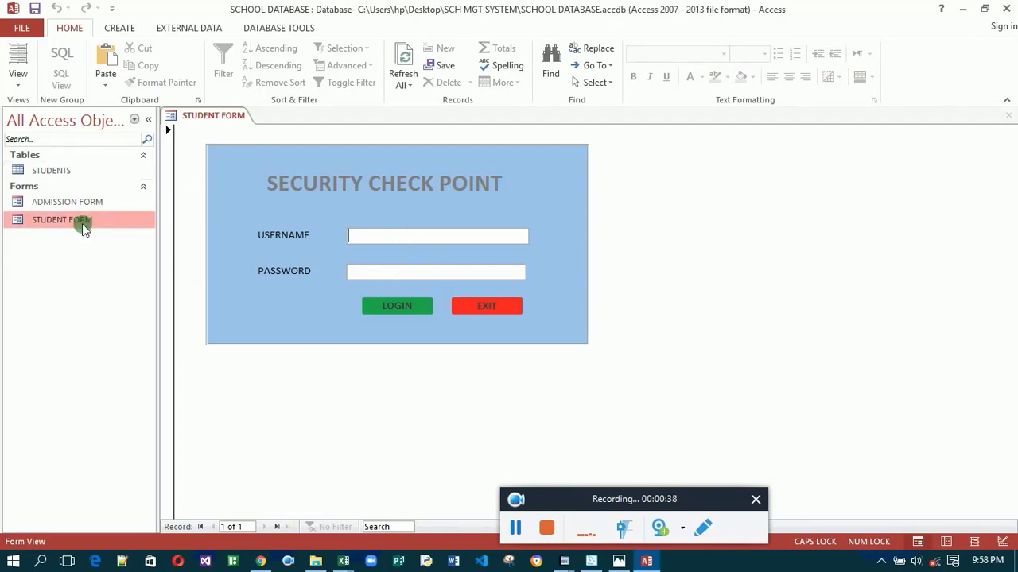
double_click(68, 203)
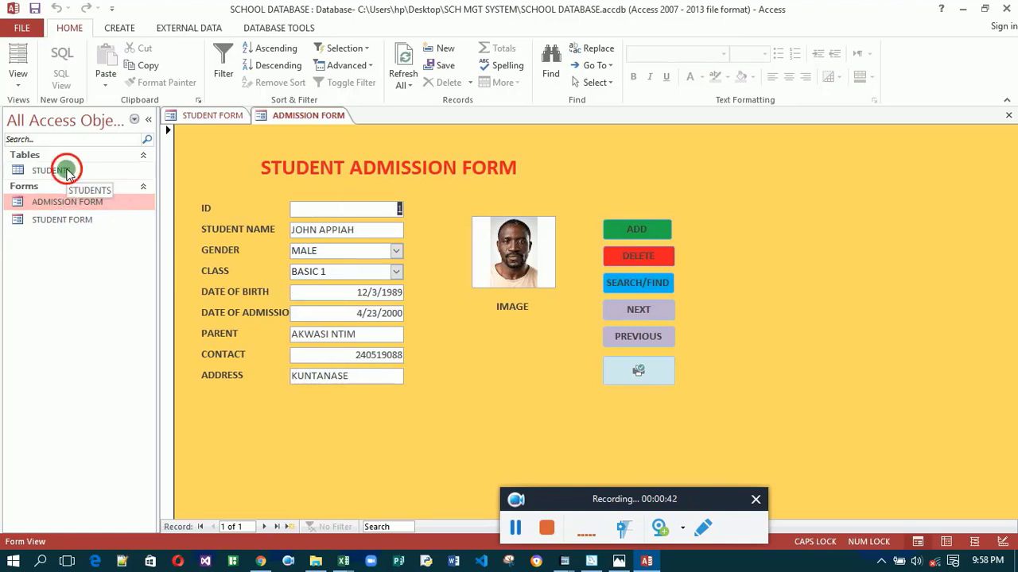
double_click(66, 172)
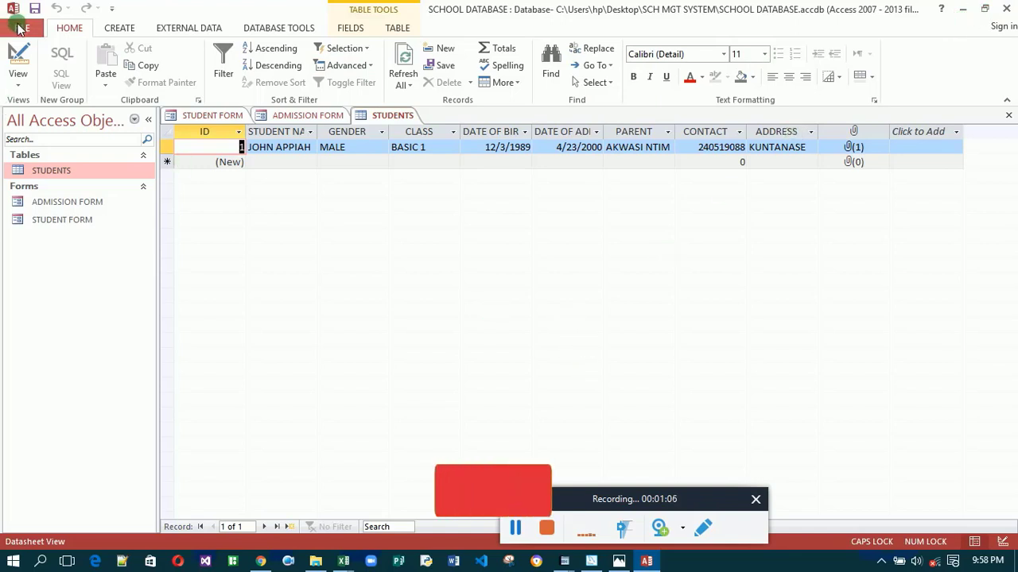
- Choose STUDENT FORM as the display form in the current database options and apply the options
click(20, 29)
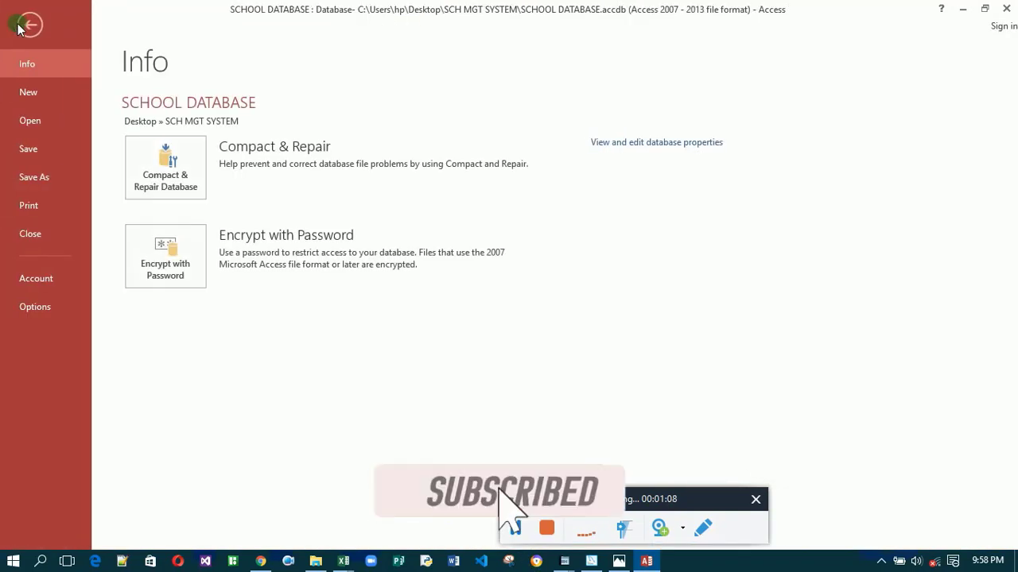
click(35, 307)
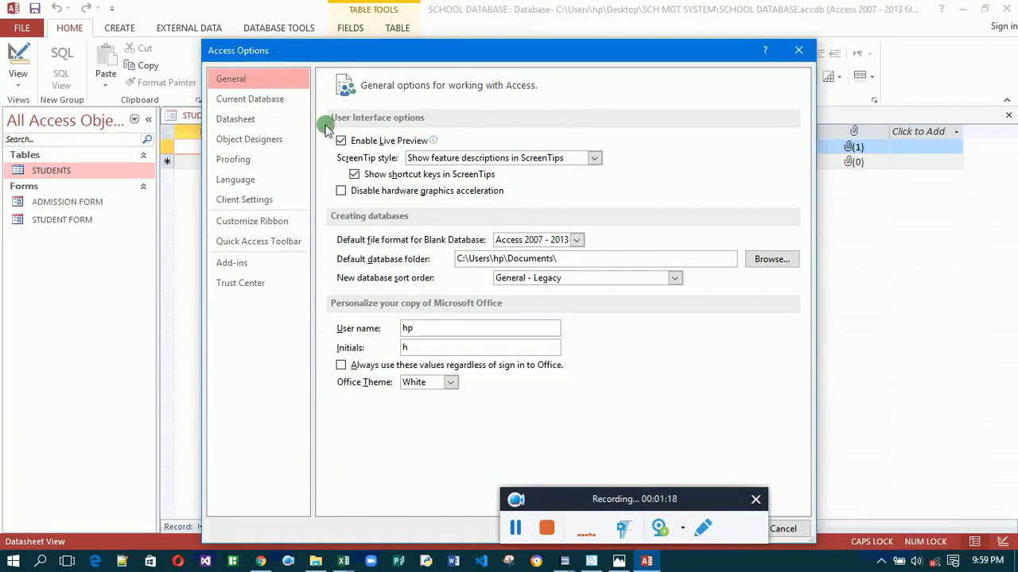
click(253, 101)
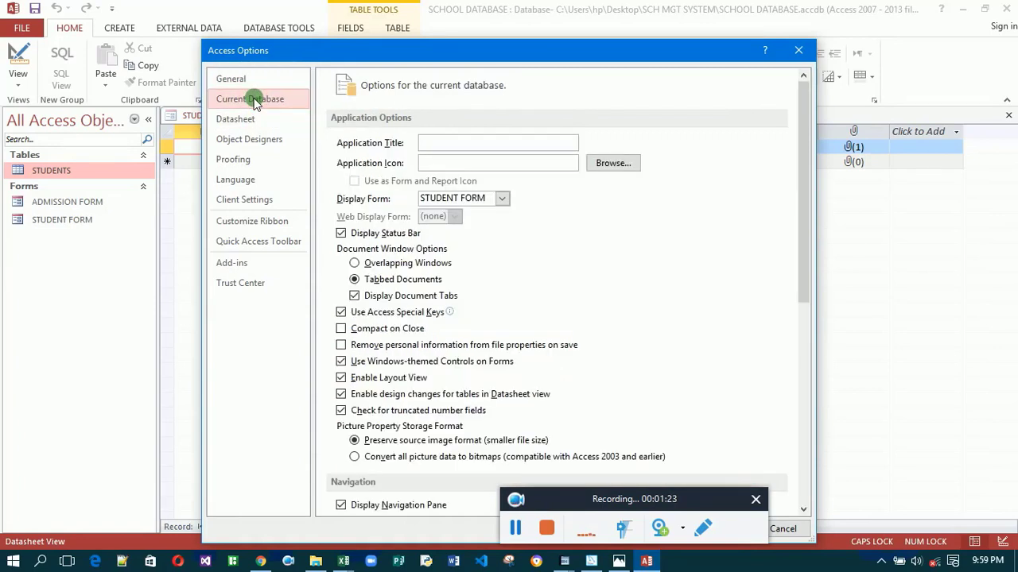
click(501, 199)
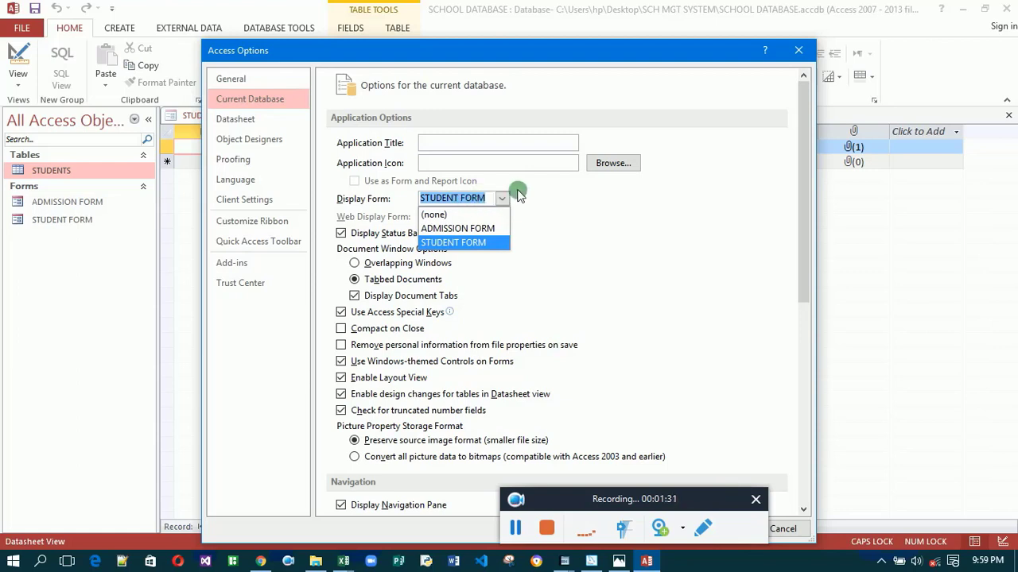
click(471, 243)
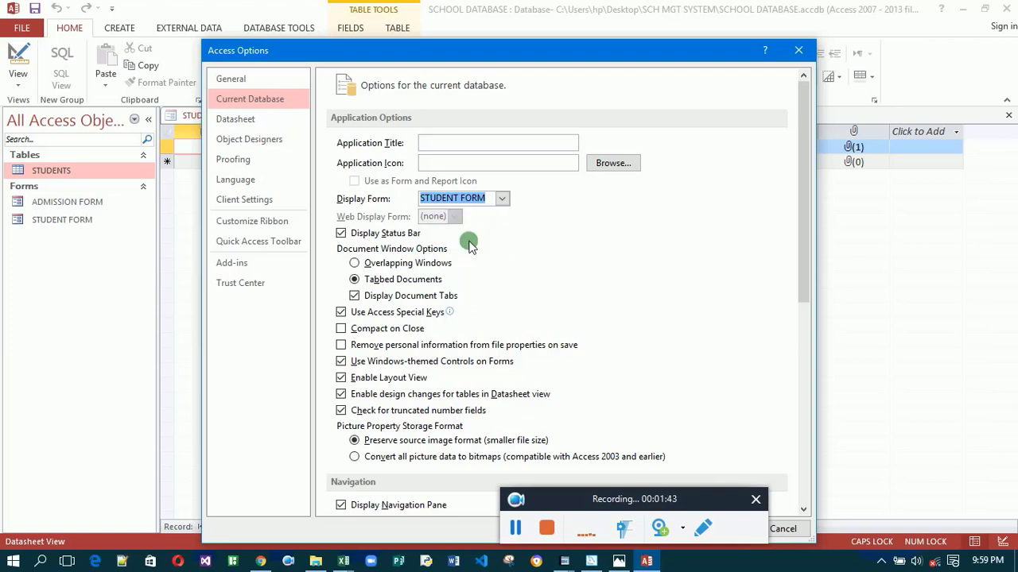
click(803, 509)
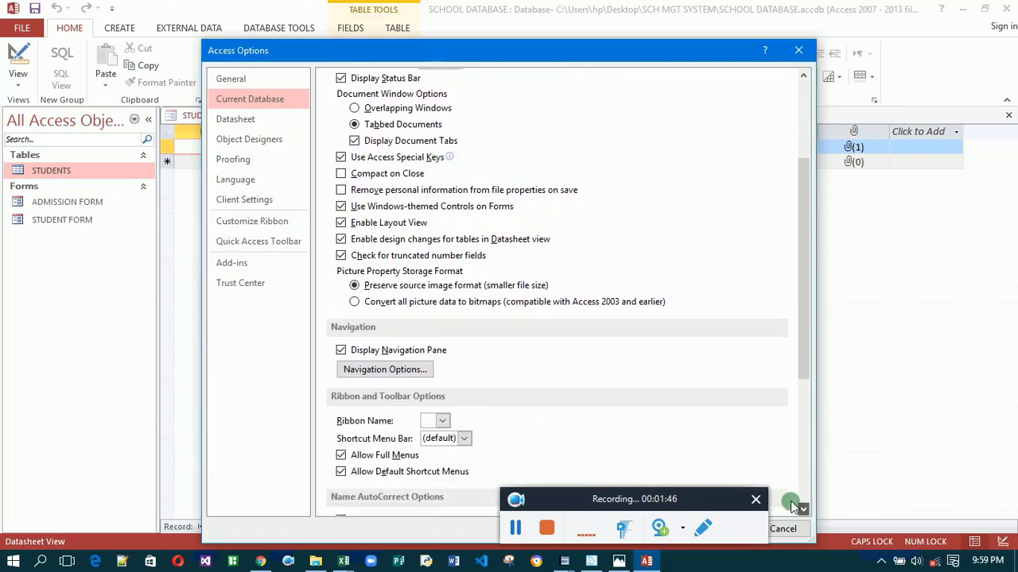
drag(701, 499, 942, 449)
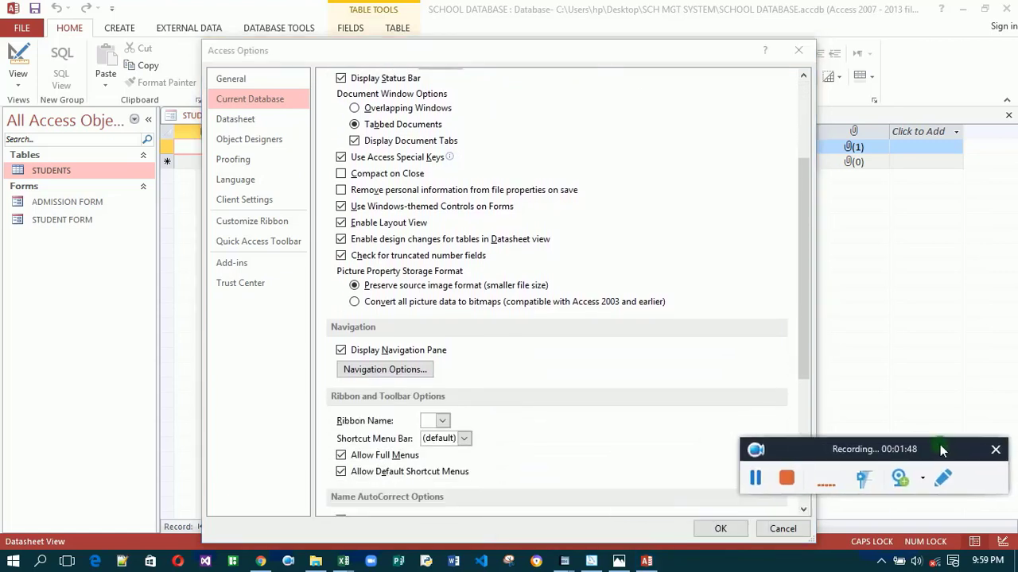
click(722, 529)
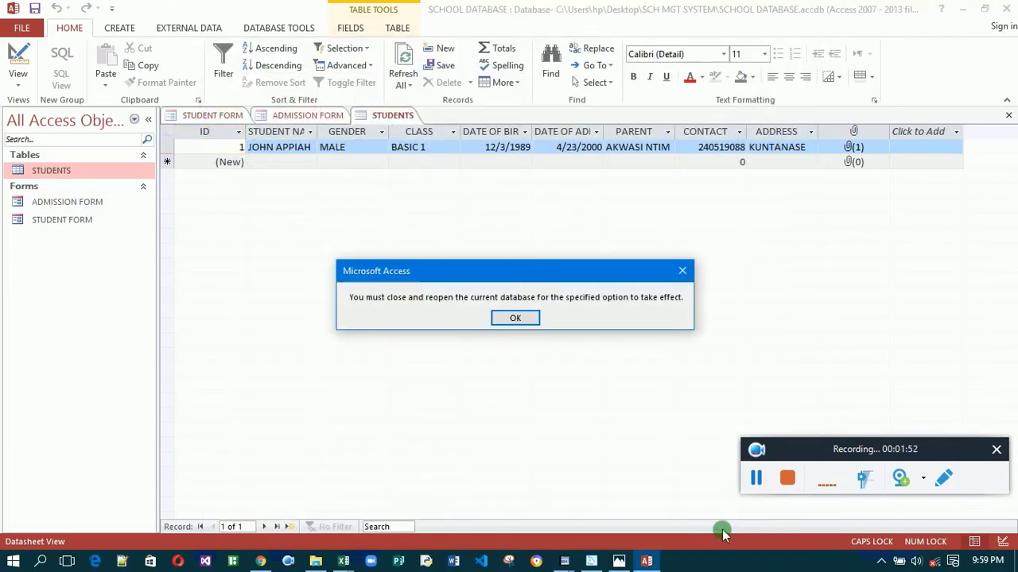
click(516, 318)
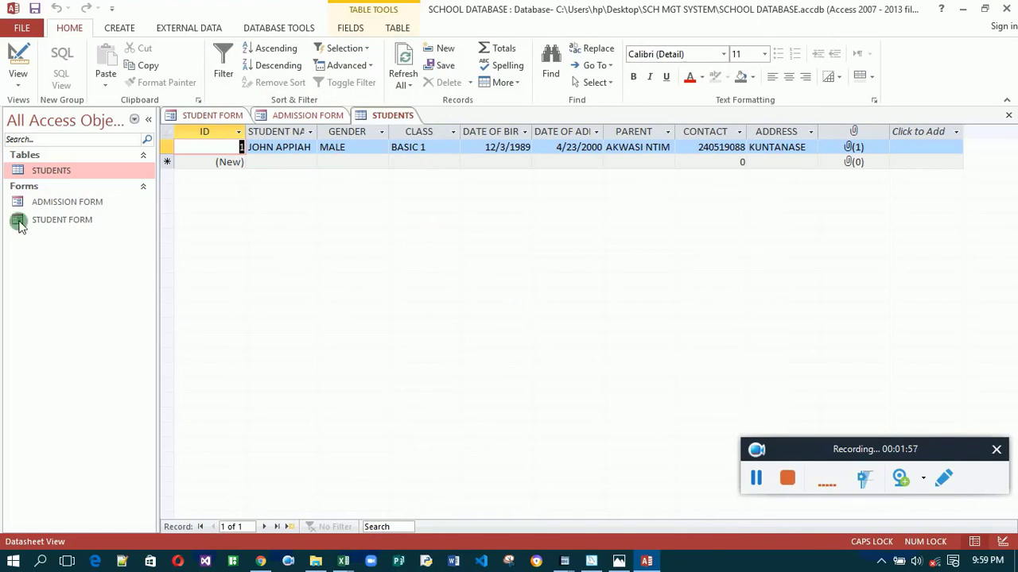
- Bring up STUDENT FORM and switch it to Design View
click(81, 221)
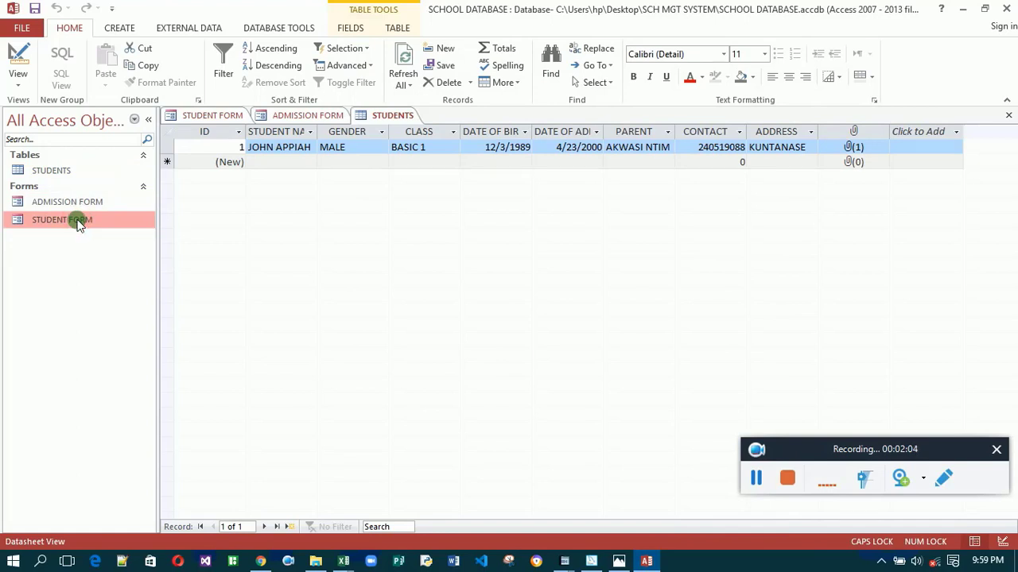
double_click(78, 224)
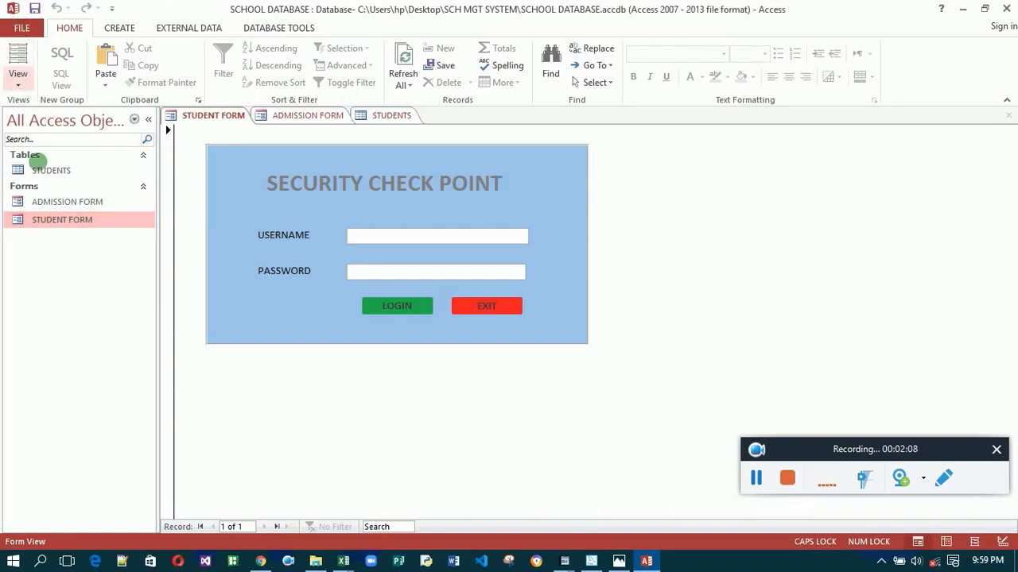
click(19, 82)
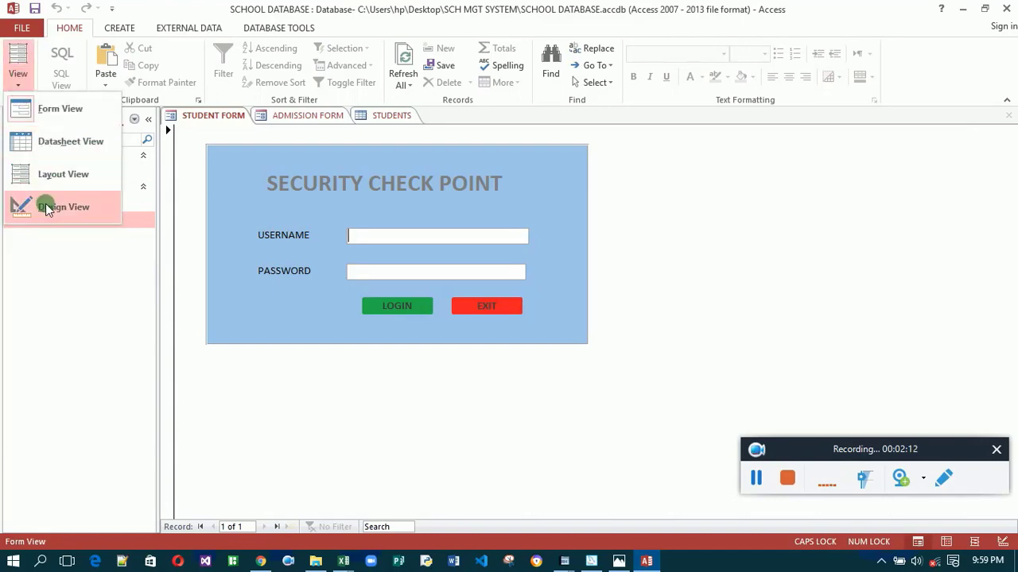
click(46, 208)
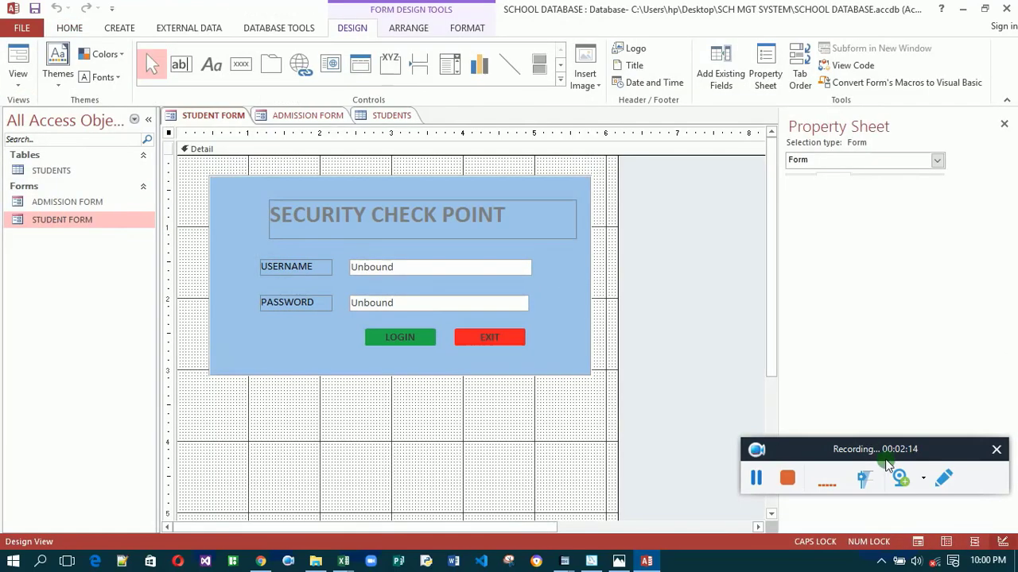
drag(889, 451, 534, 486)
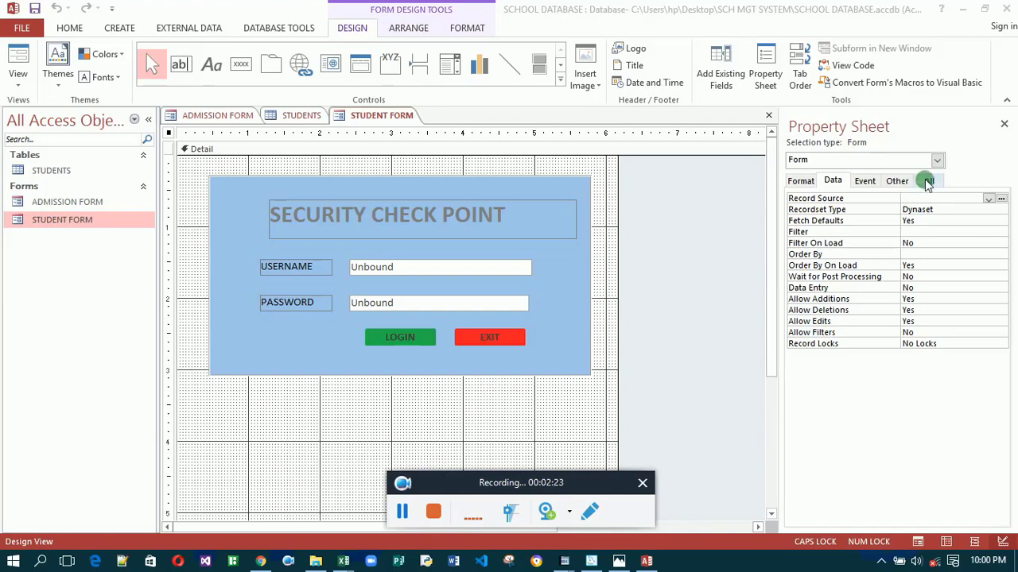
- Show all properties of the form itself and set both Pop Up and Modal to Yes
click(937, 162)
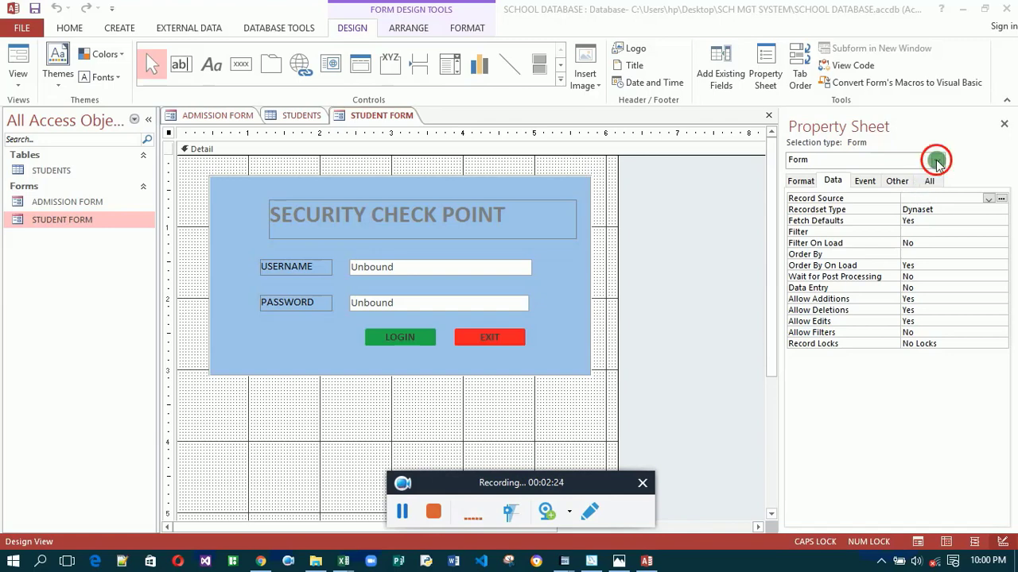
click(937, 161)
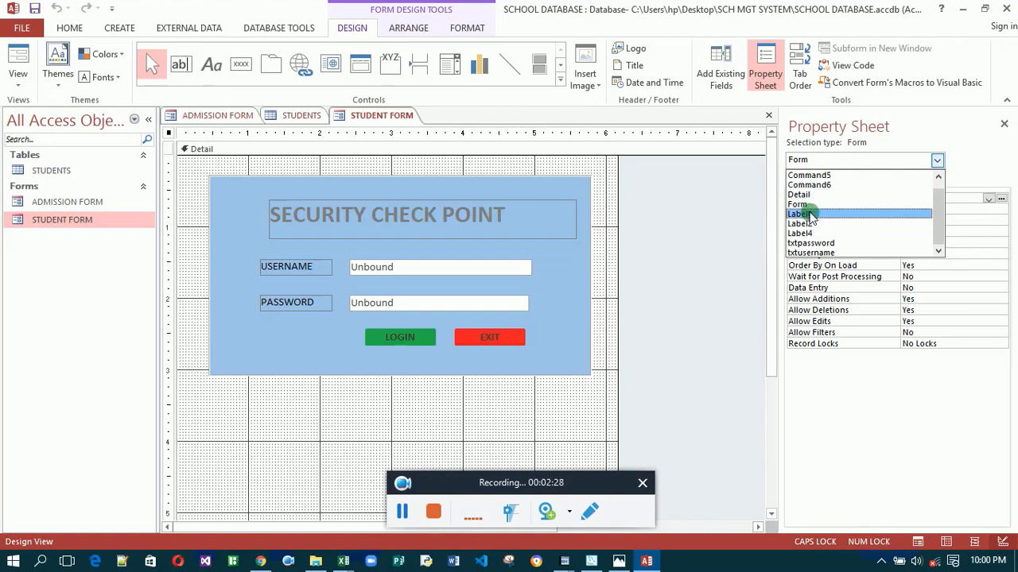
click(804, 205)
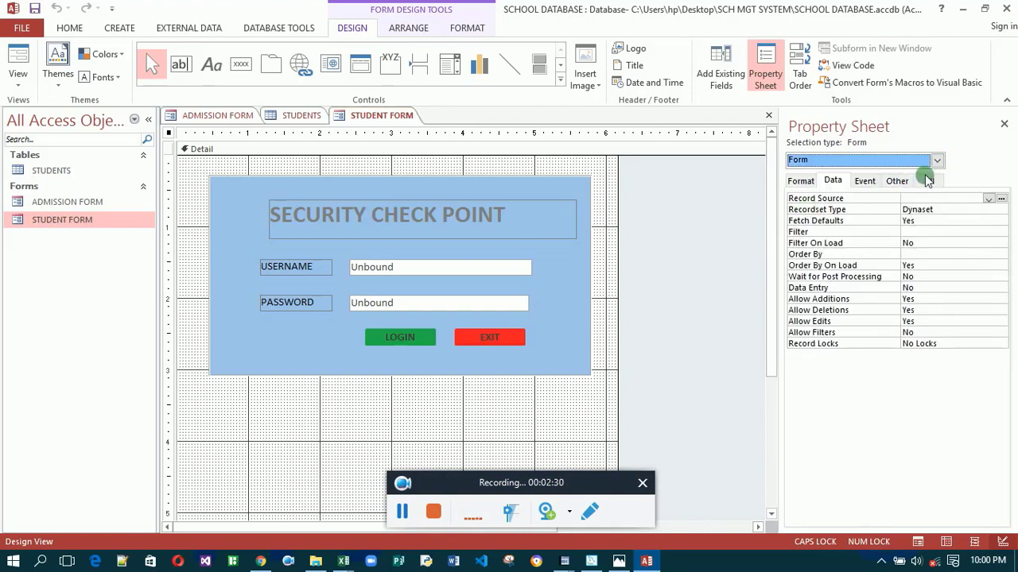
click(930, 181)
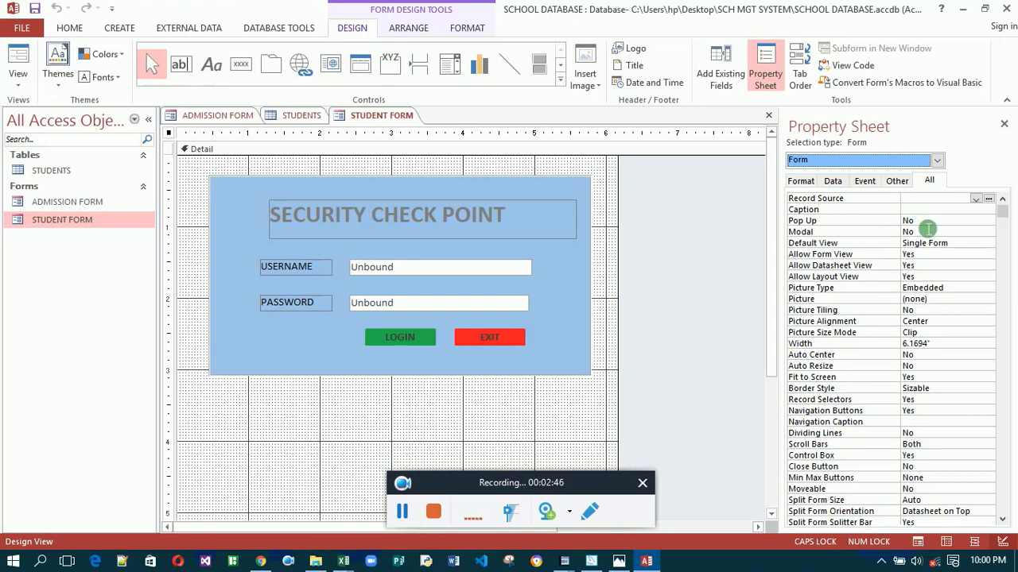
click(927, 223)
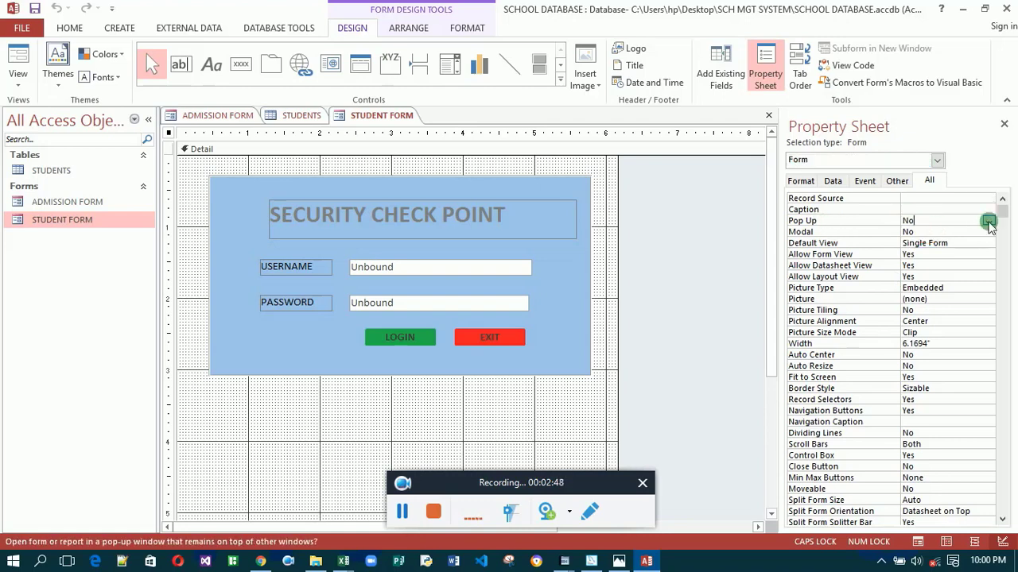
click(987, 221)
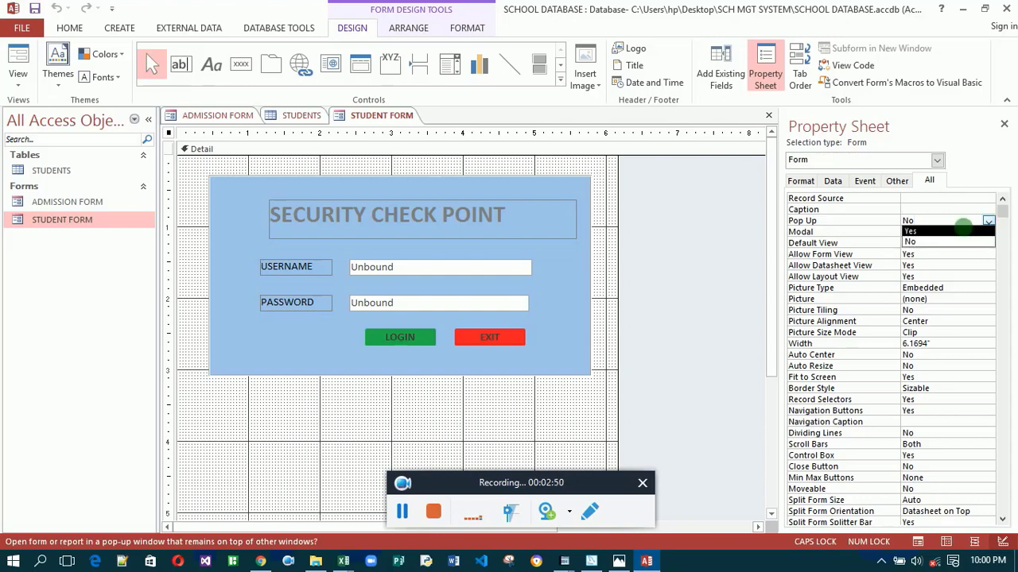
click(965, 232)
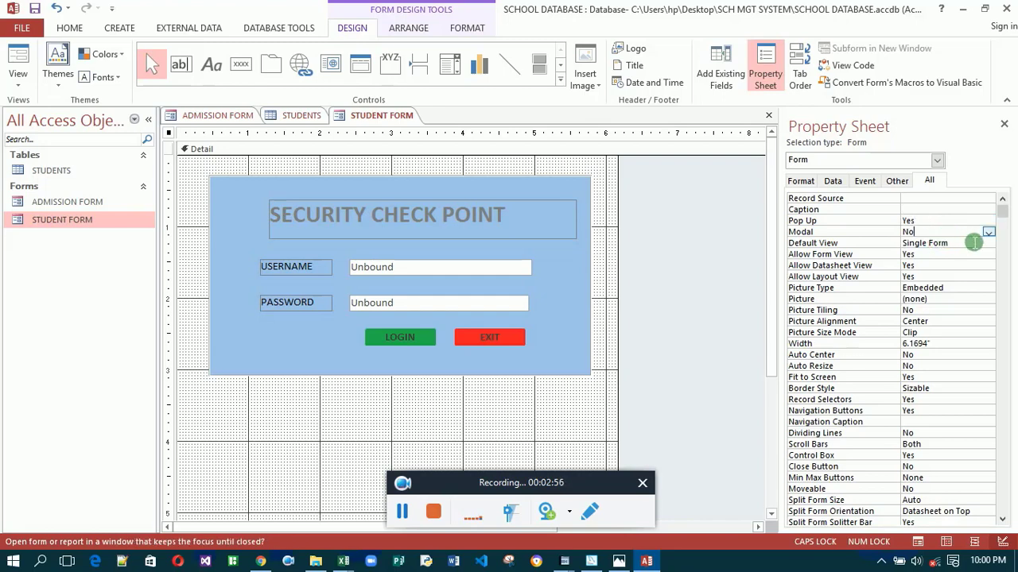
click(987, 232)
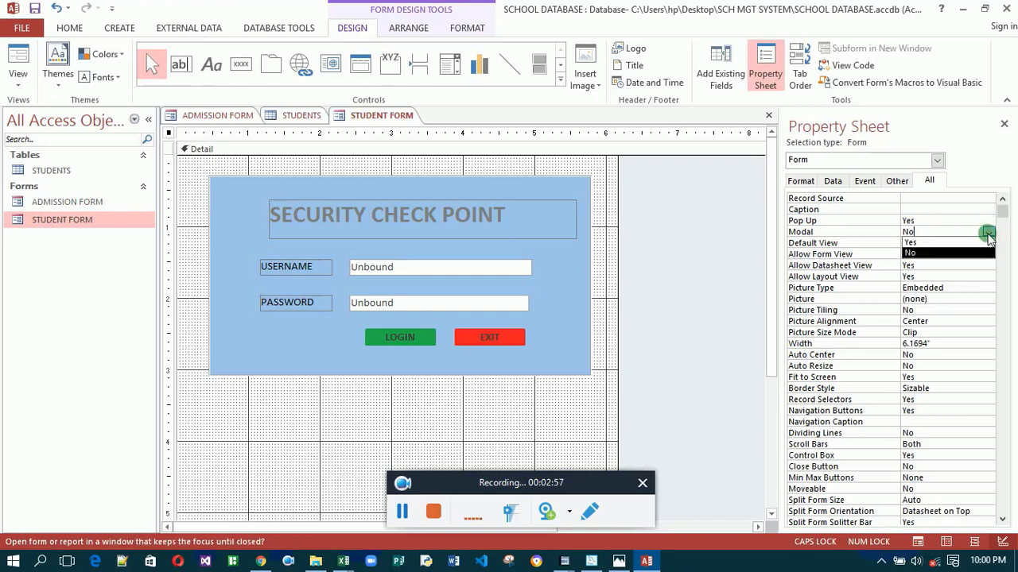
click(940, 243)
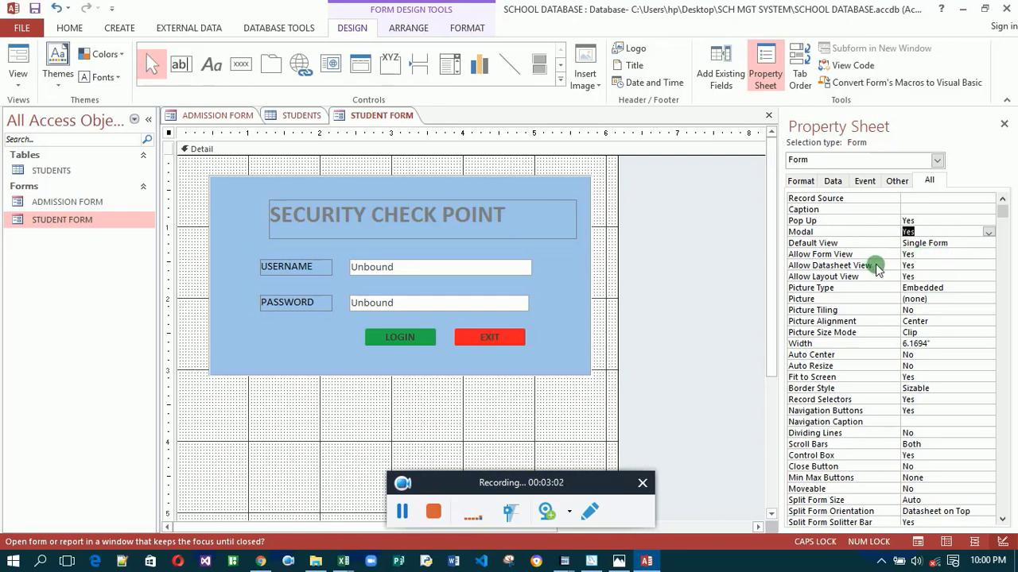
- Set the form's Allow Datasheet View and Allow Layout View properties to No
click(926, 267)
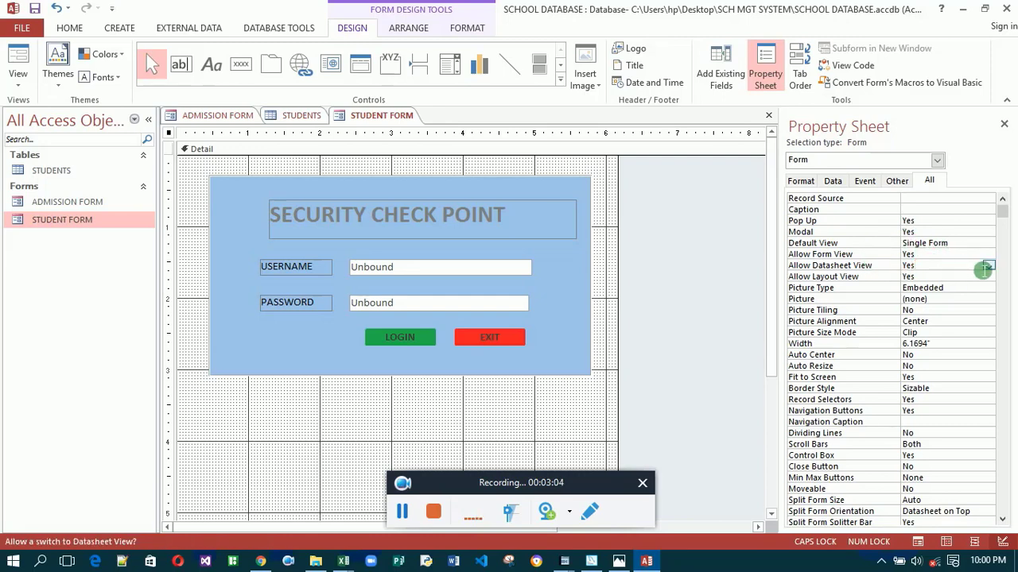
click(989, 266)
click(968, 288)
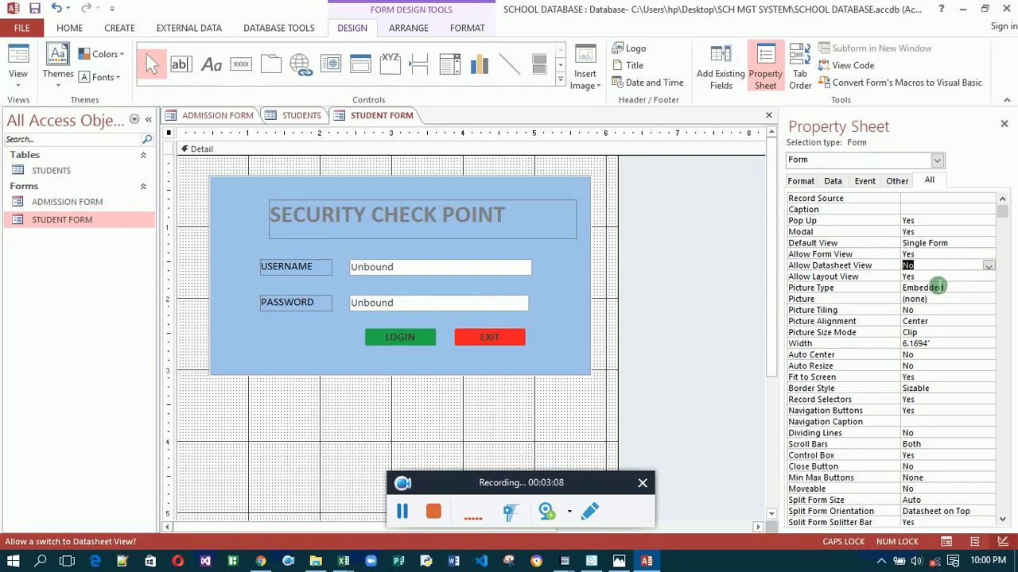
click(979, 278)
click(987, 276)
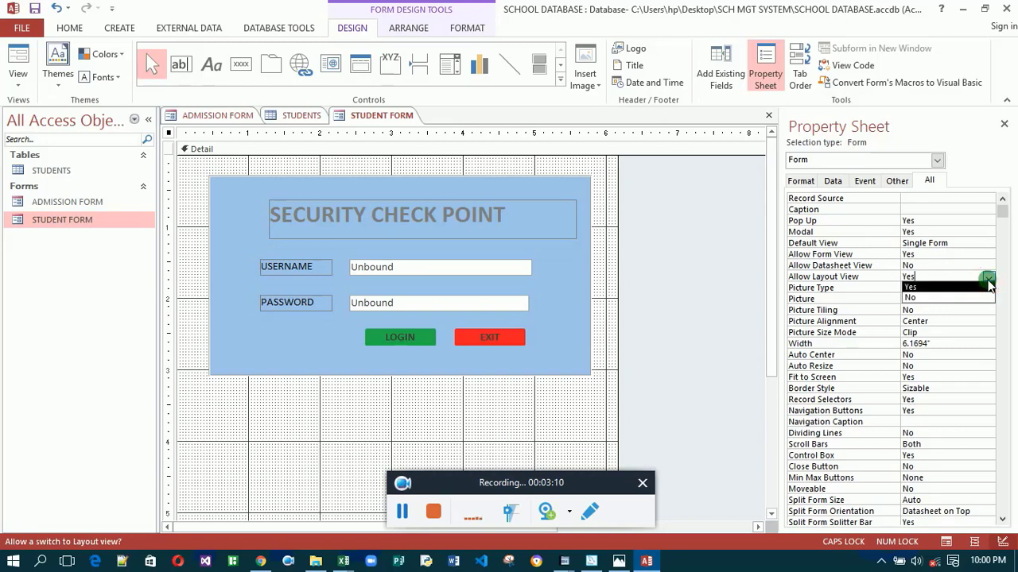
click(960, 295)
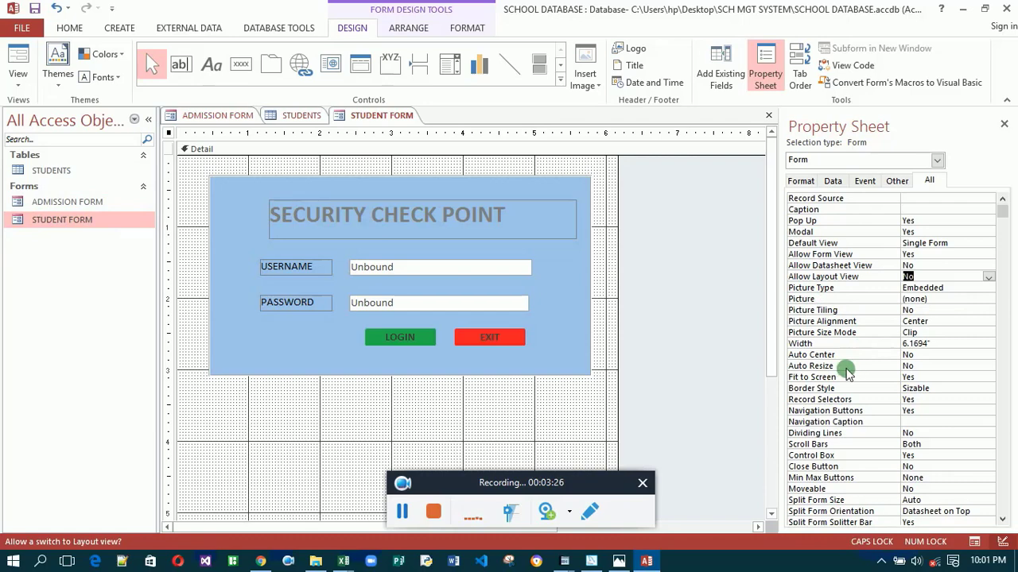
- Set the form's Auto Center and Auto Resize properties to Yes
click(931, 356)
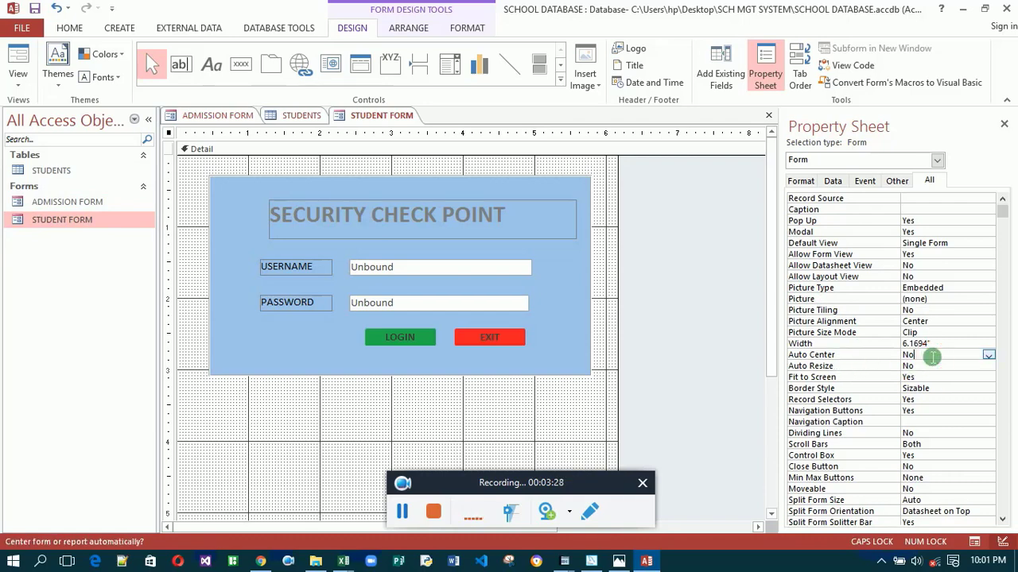
click(989, 356)
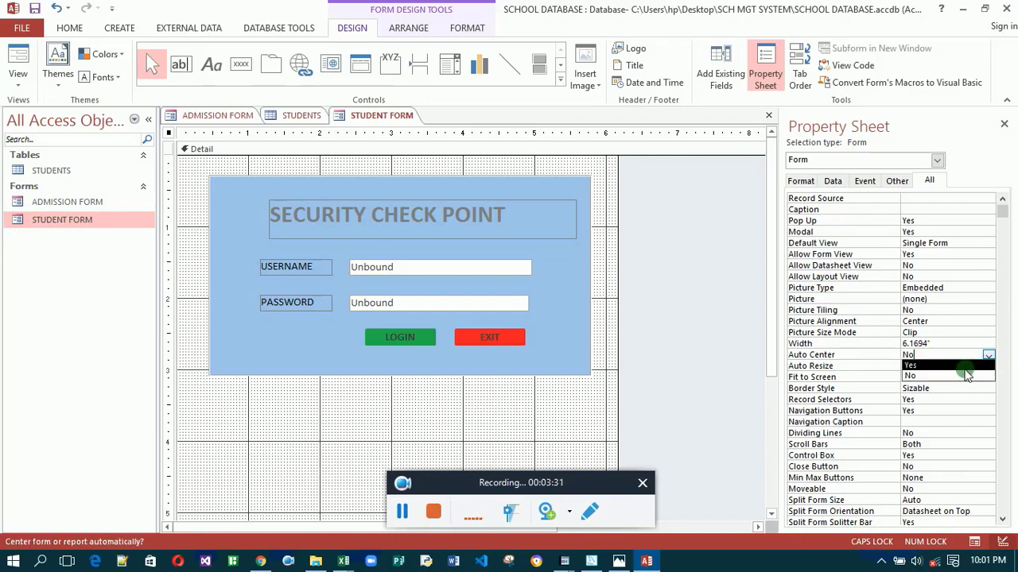
click(963, 366)
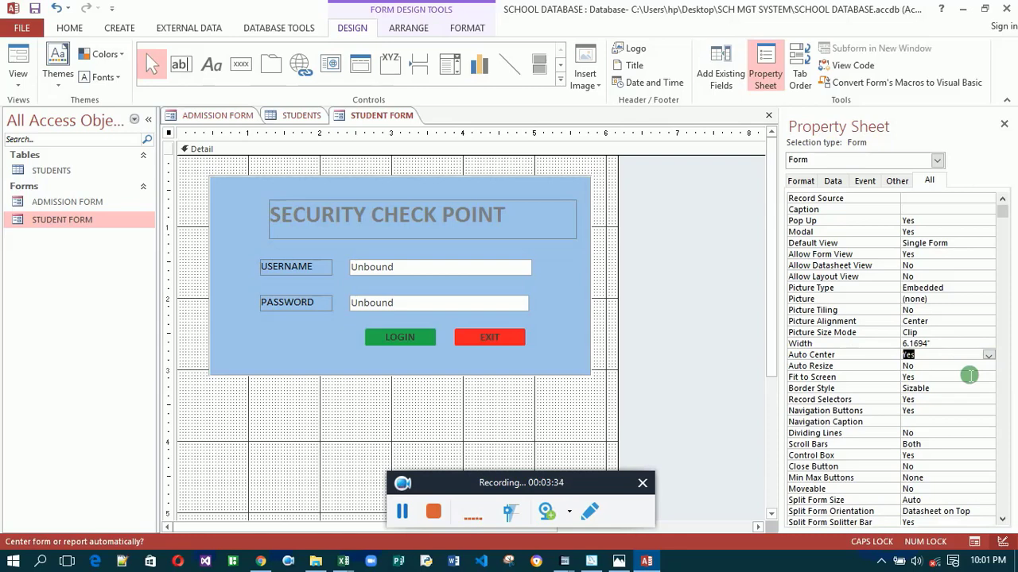
click(986, 366)
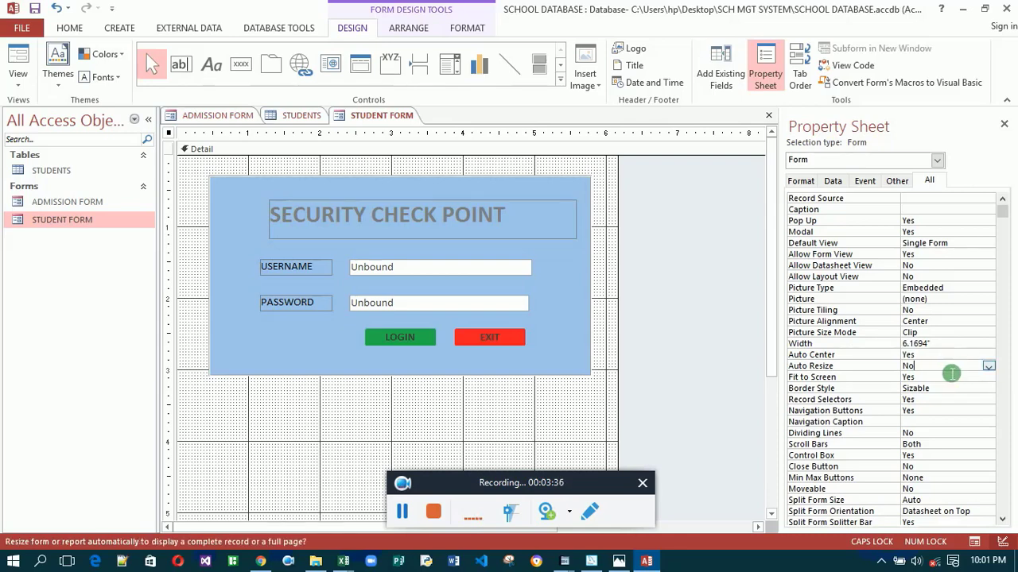
click(987, 366)
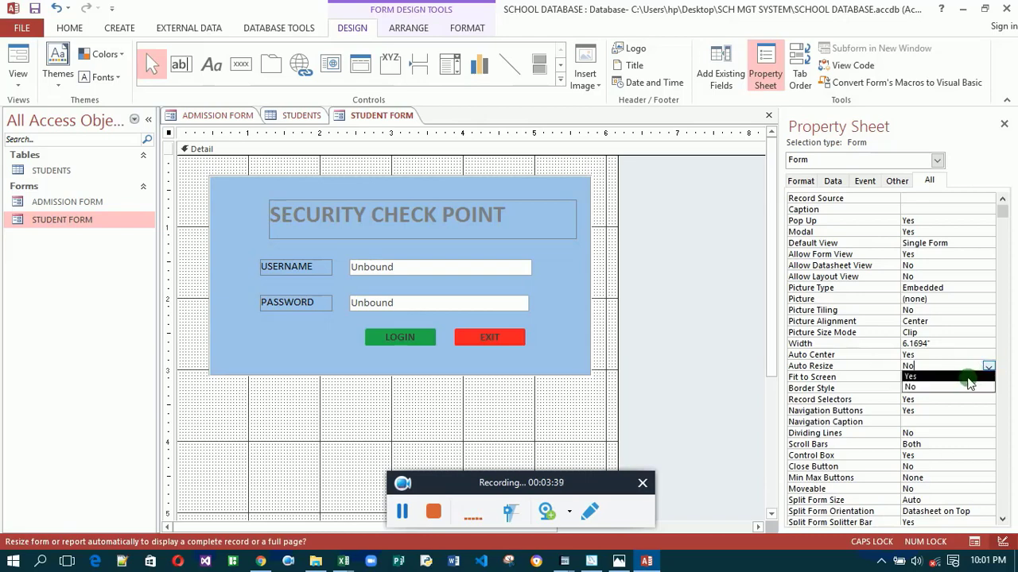
click(973, 377)
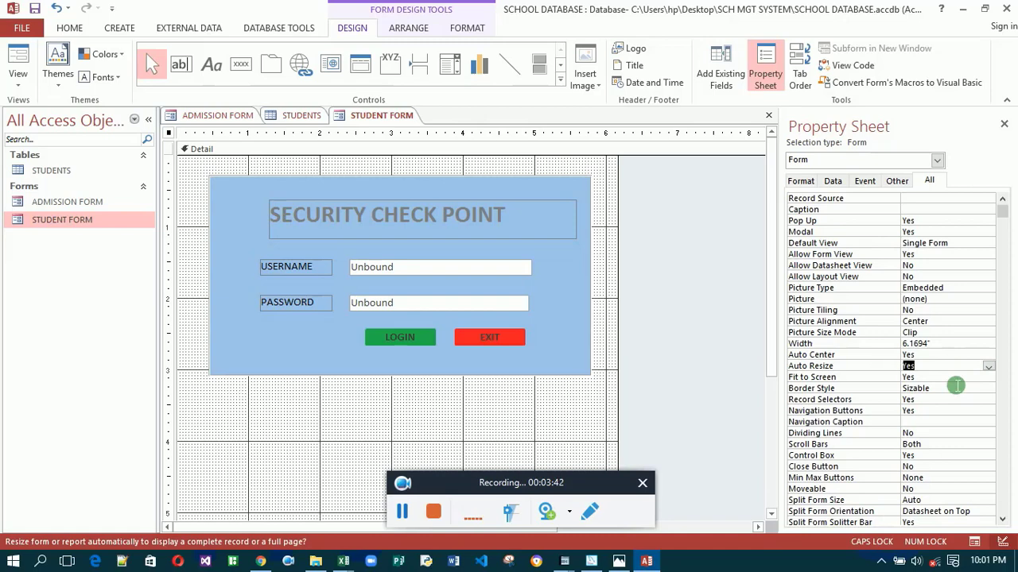
- Set the form's Fit to Screen property to No
click(956, 382)
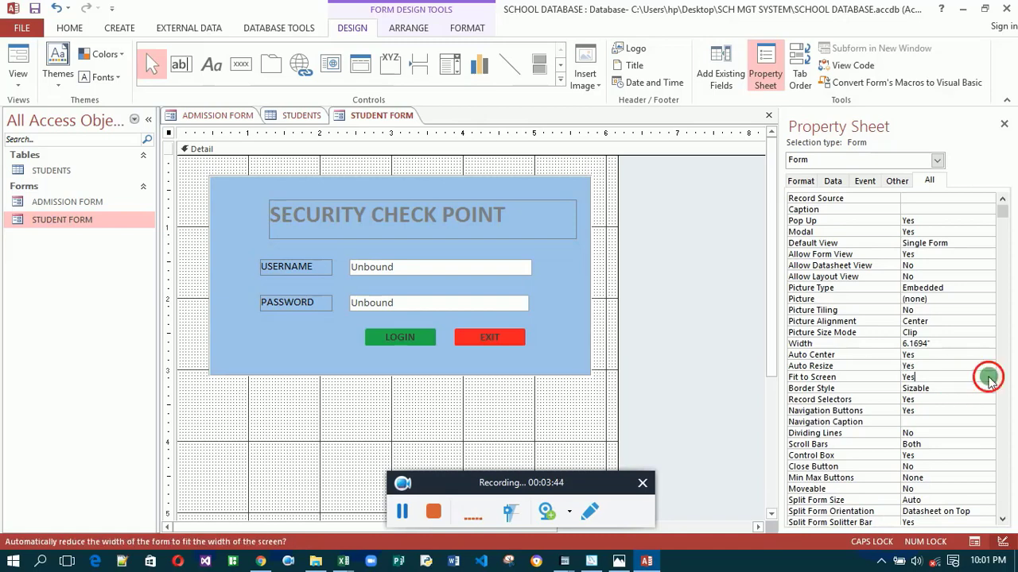
click(986, 378)
click(961, 398)
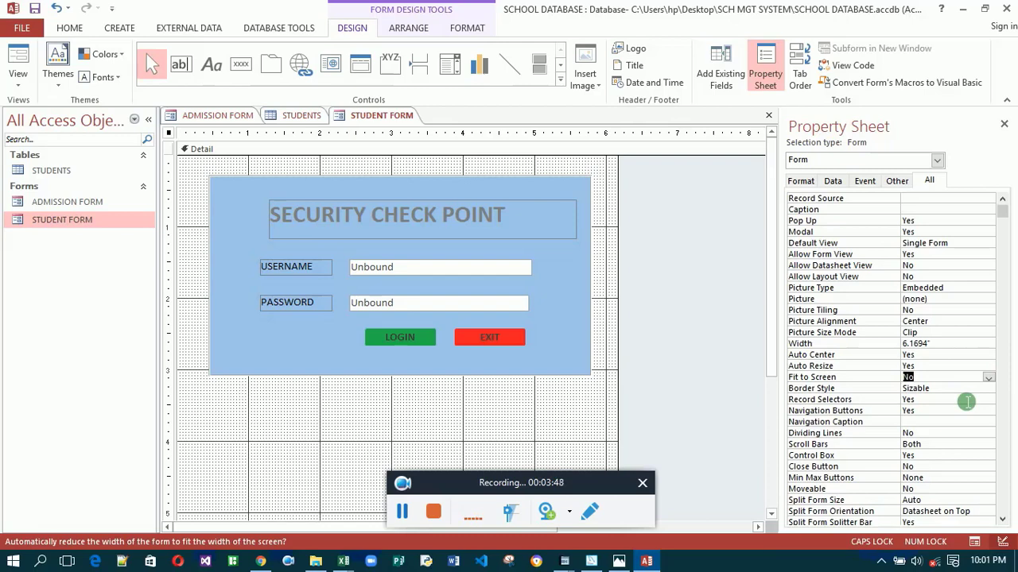
- Set the form's Border Style property to Dialog
click(964, 388)
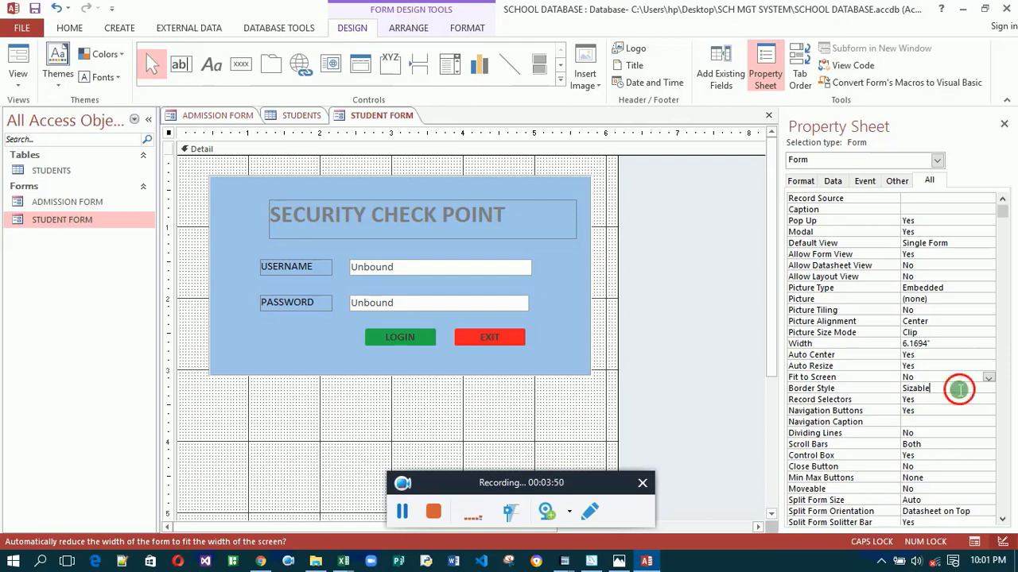
click(986, 389)
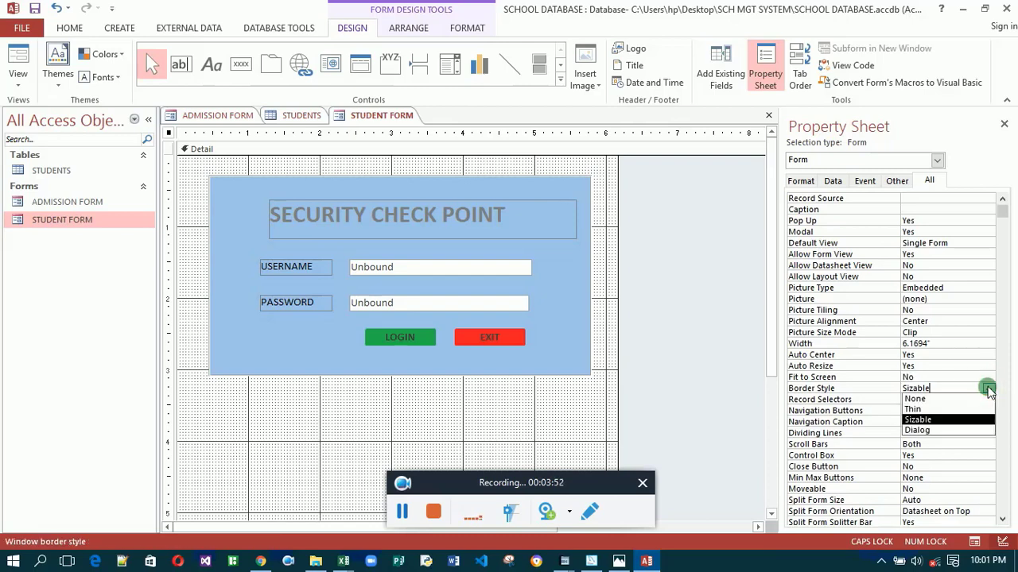
click(958, 430)
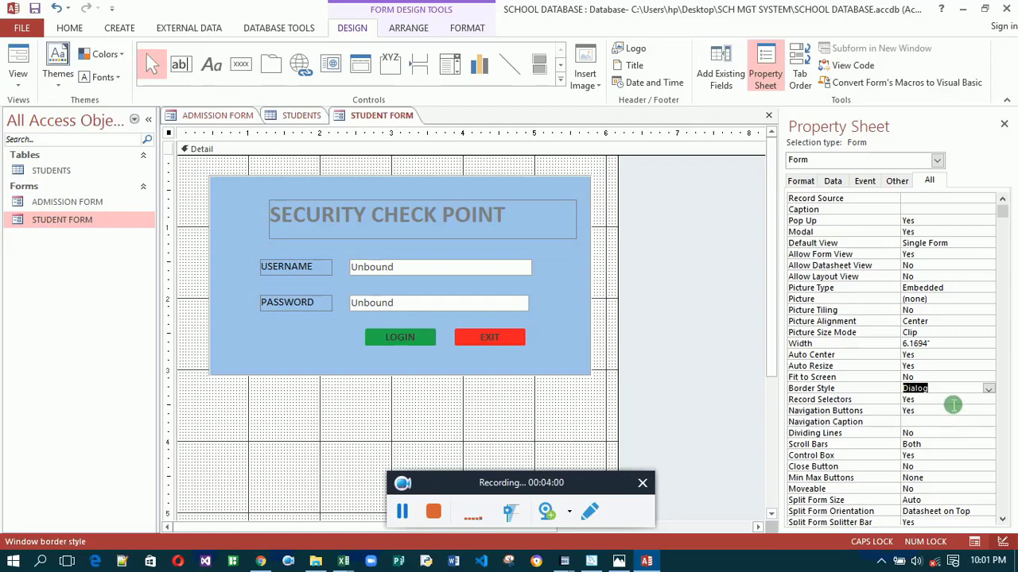
- Set the form's Record Selectors and Navigation Buttons properties to No
click(954, 401)
click(987, 400)
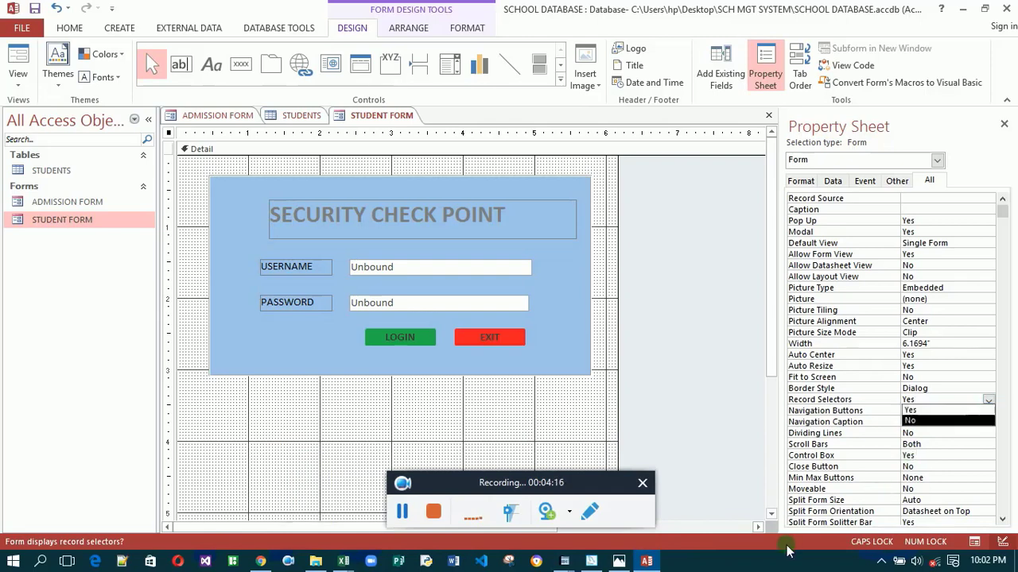
click(960, 421)
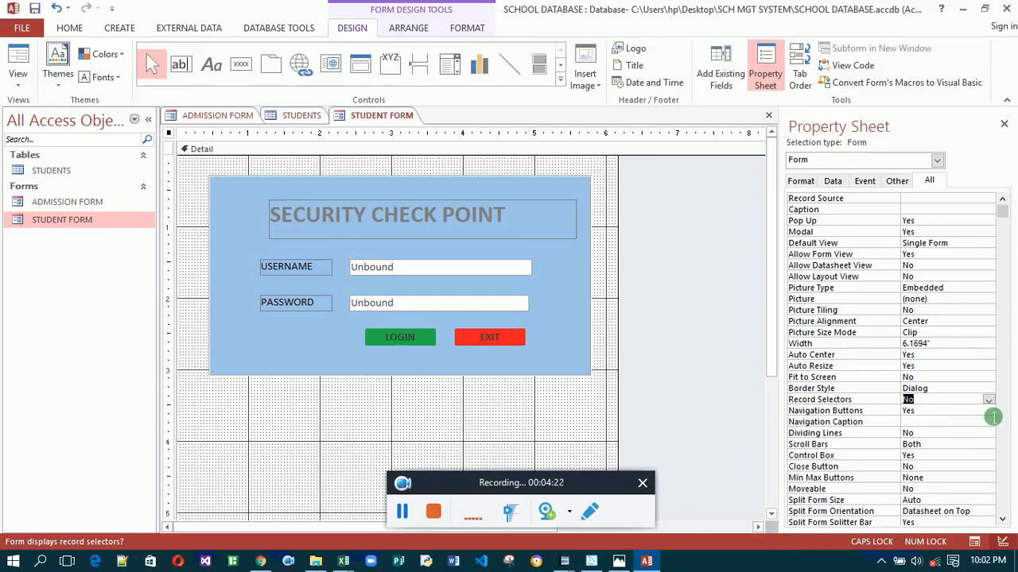
click(988, 412)
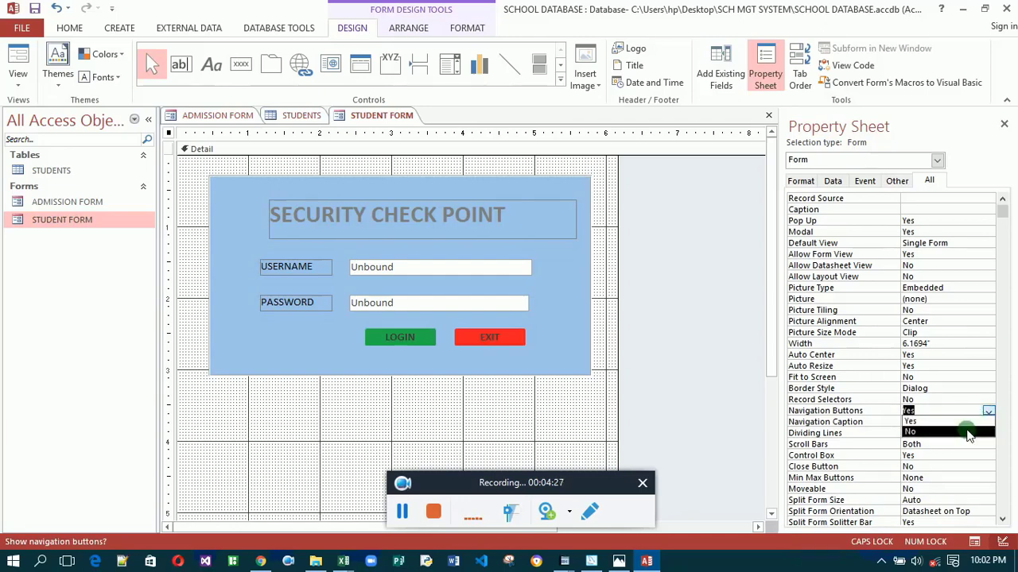
click(968, 432)
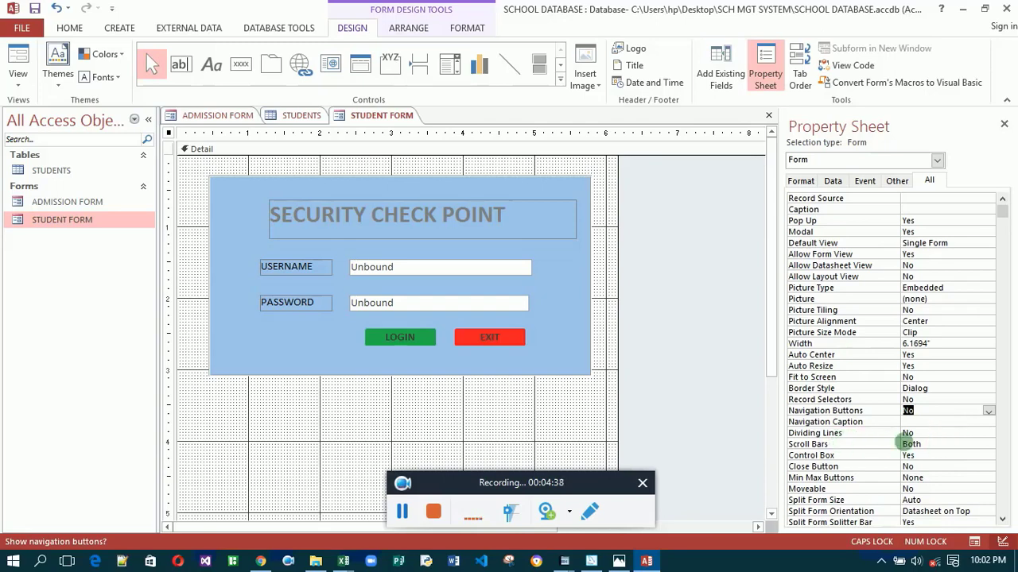
- Set the form's Scroll Bars property to Neither and its Control Box property to No
click(966, 444)
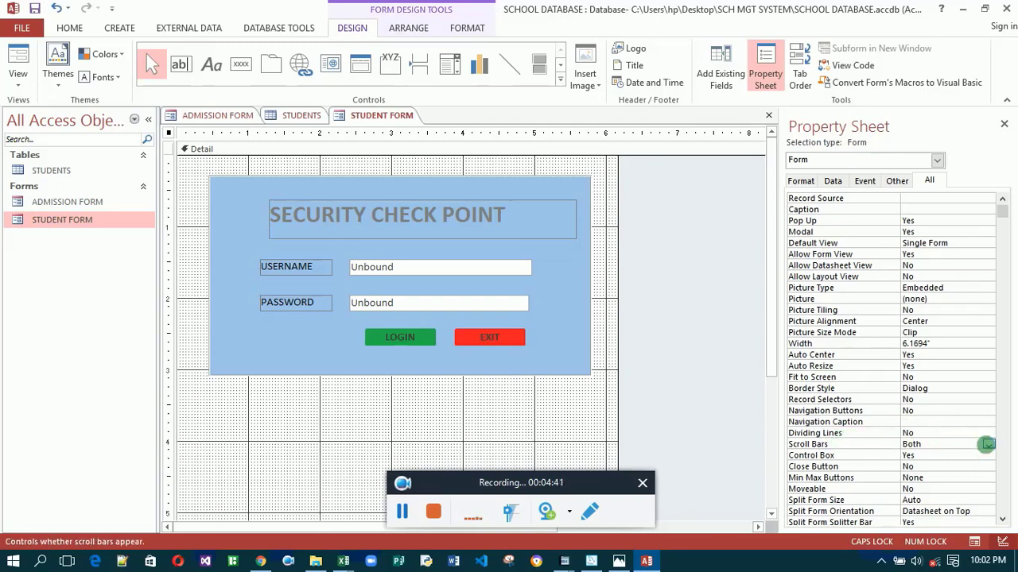
click(987, 445)
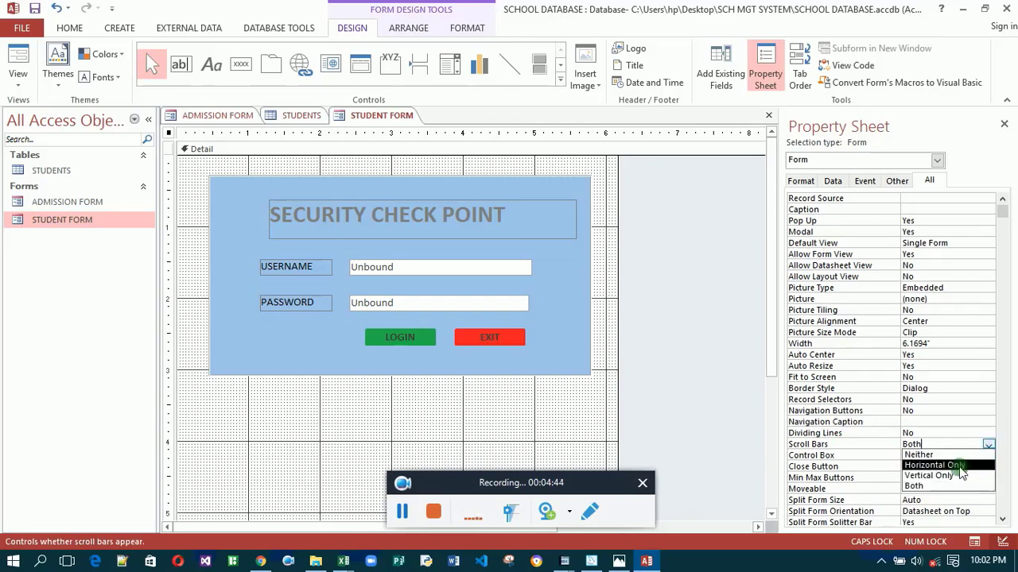
click(953, 454)
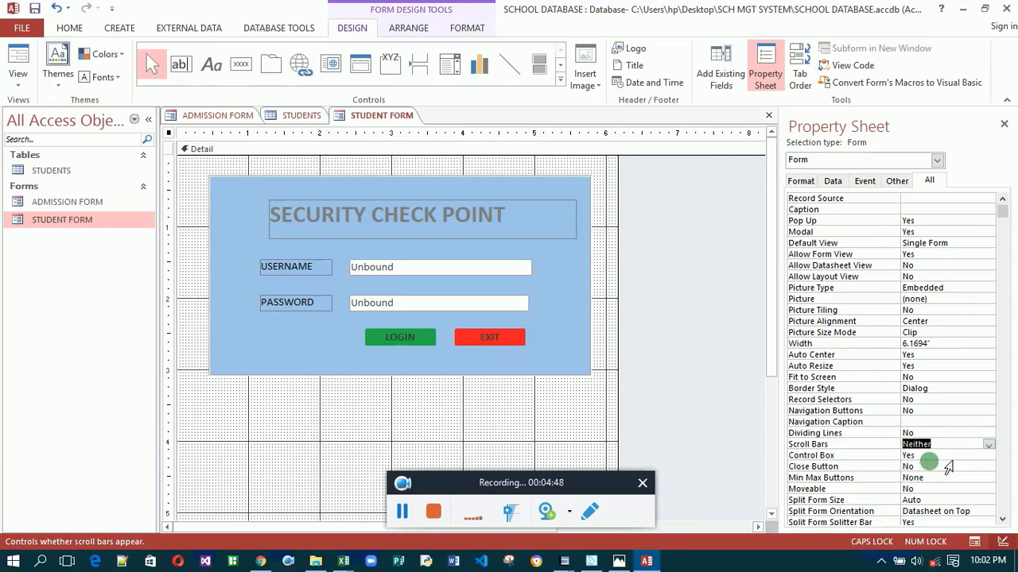
click(935, 458)
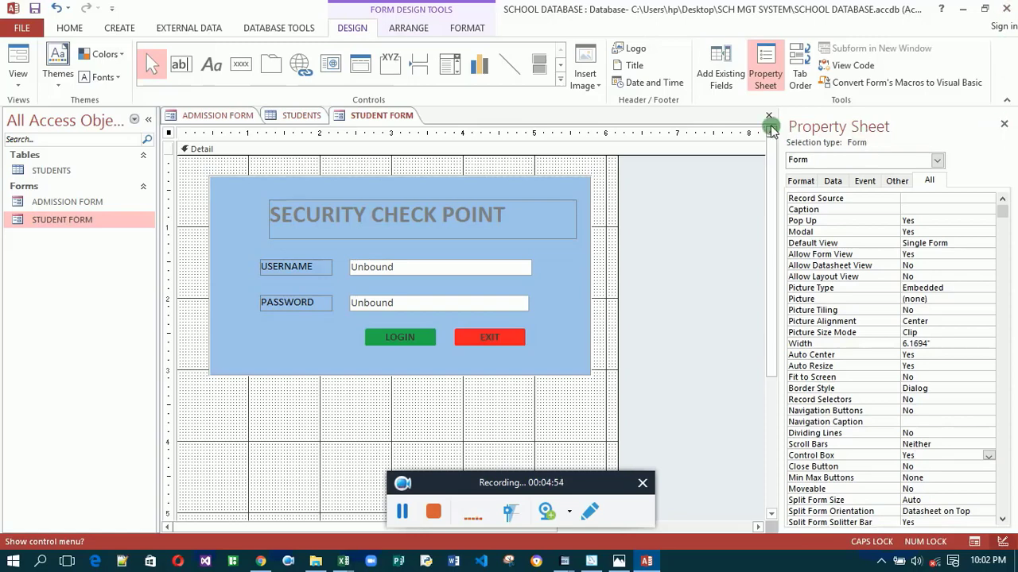
click(988, 455)
click(972, 477)
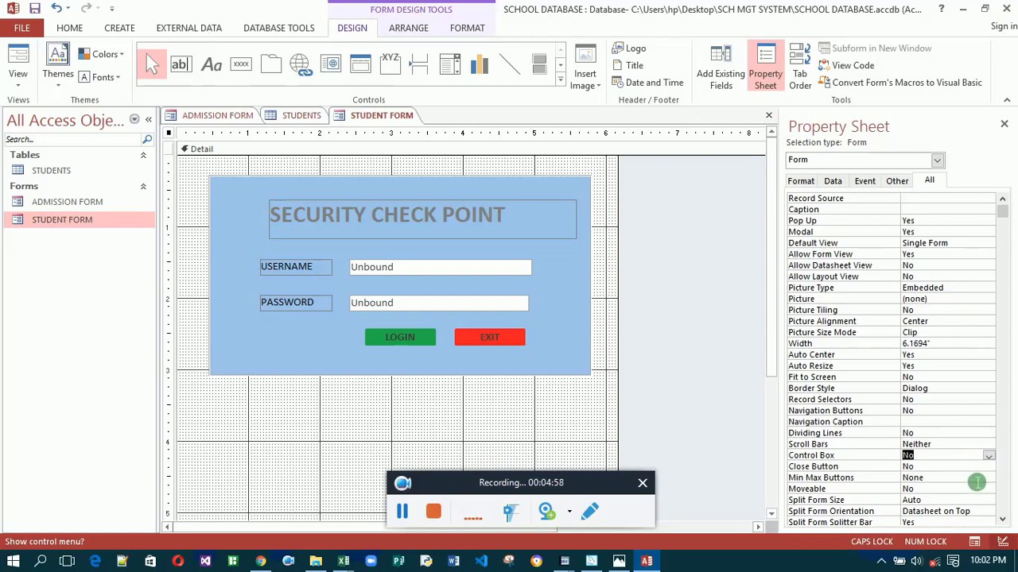
- Check the form's Close Button and Min Max Buttons settings, and set its Moveable property to Yes
click(959, 469)
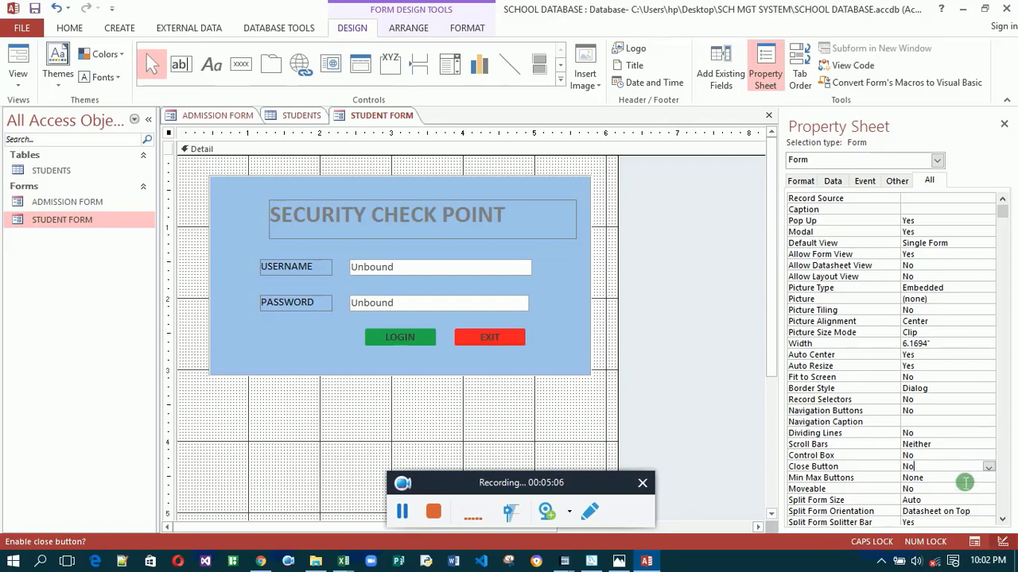
click(964, 480)
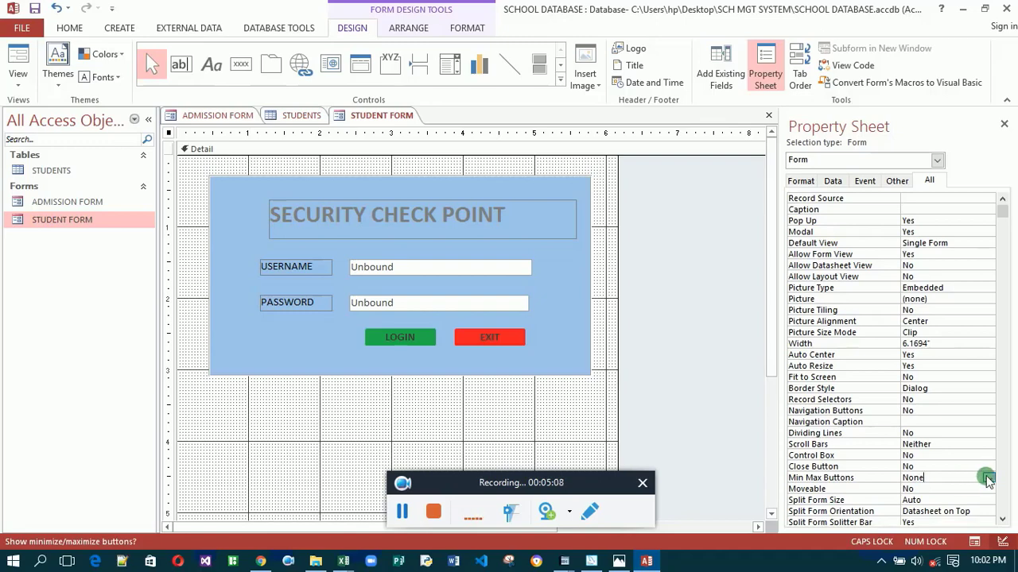
click(987, 477)
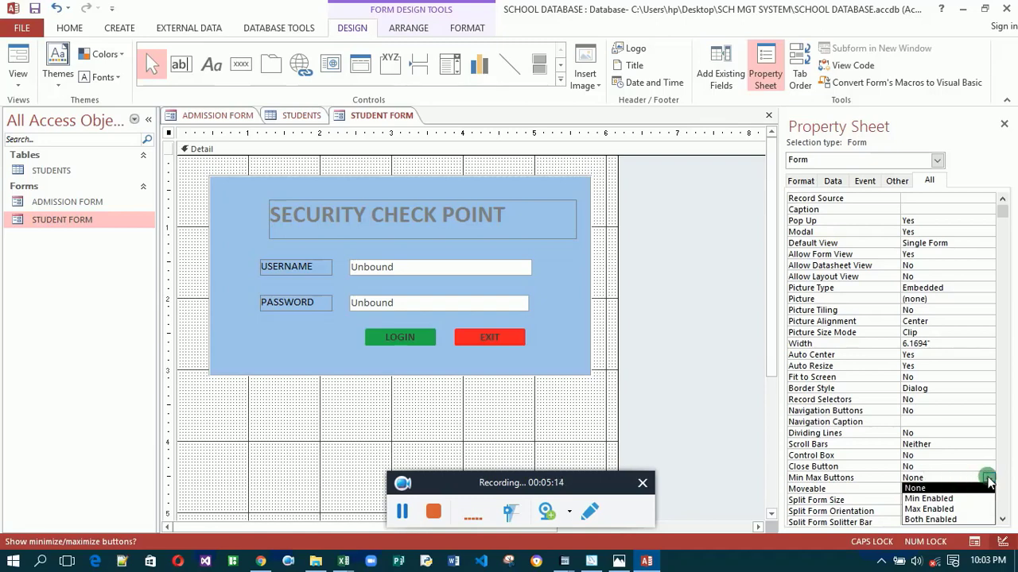
click(987, 479)
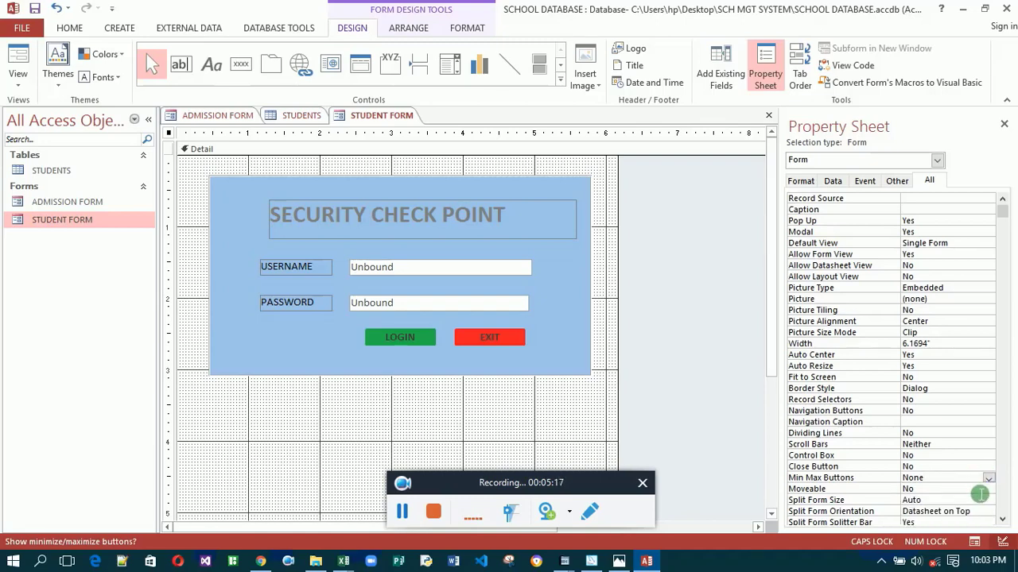
double_click(981, 490)
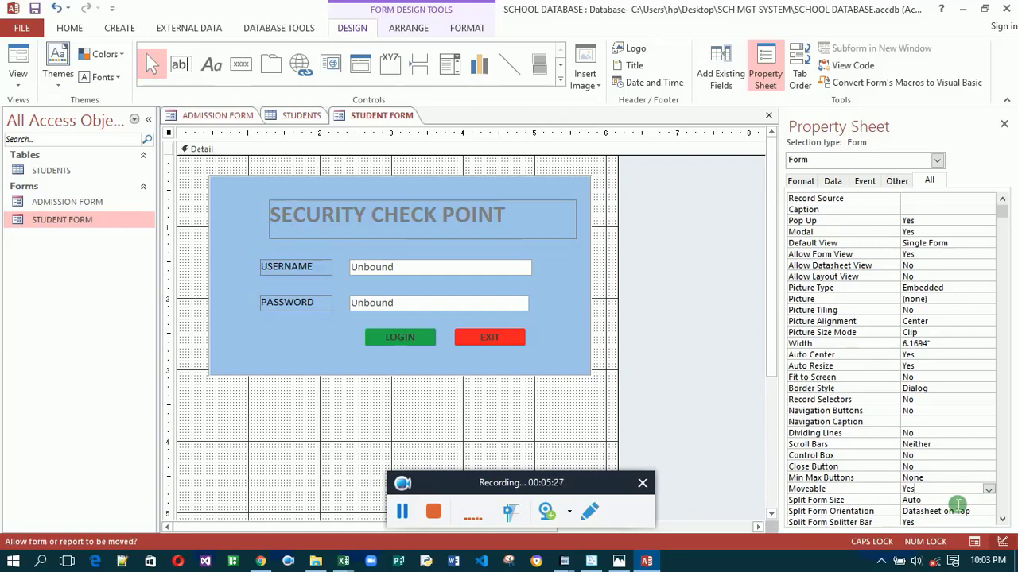
- Set the form's Ribbon Name property to ALL
click(1002, 519)
click(1002, 519)
click(1002, 519)
click(1002, 520)
click(1002, 519)
click(1002, 520)
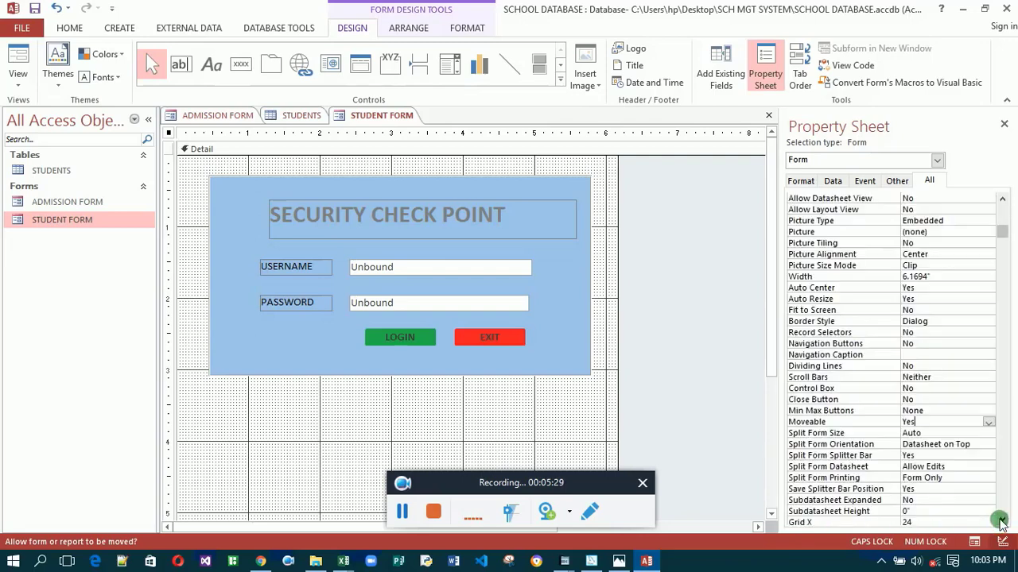
click(1001, 520)
click(1002, 519)
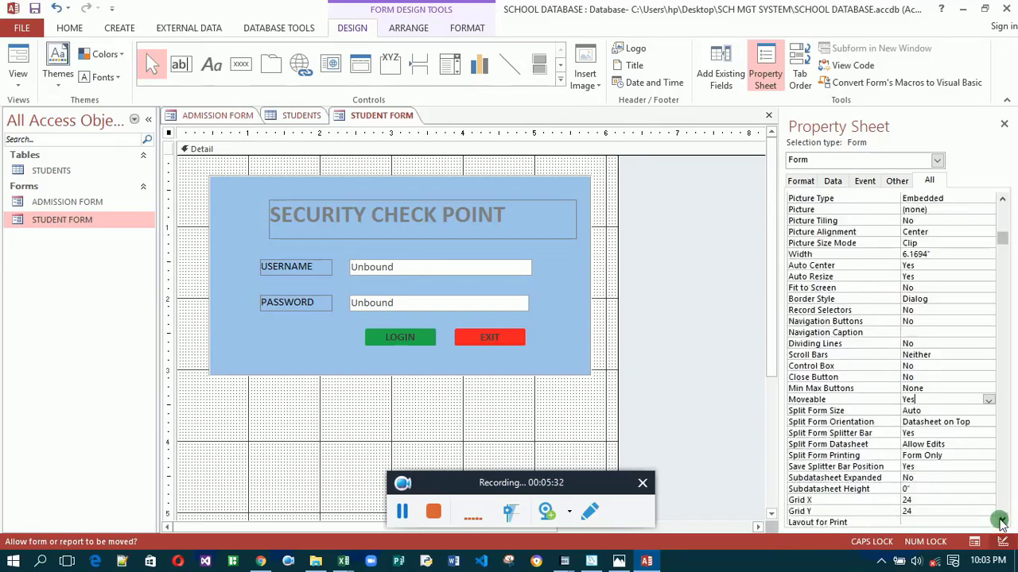
click(1002, 519)
click(1001, 519)
click(1002, 519)
click(1002, 519)
click(1002, 519)
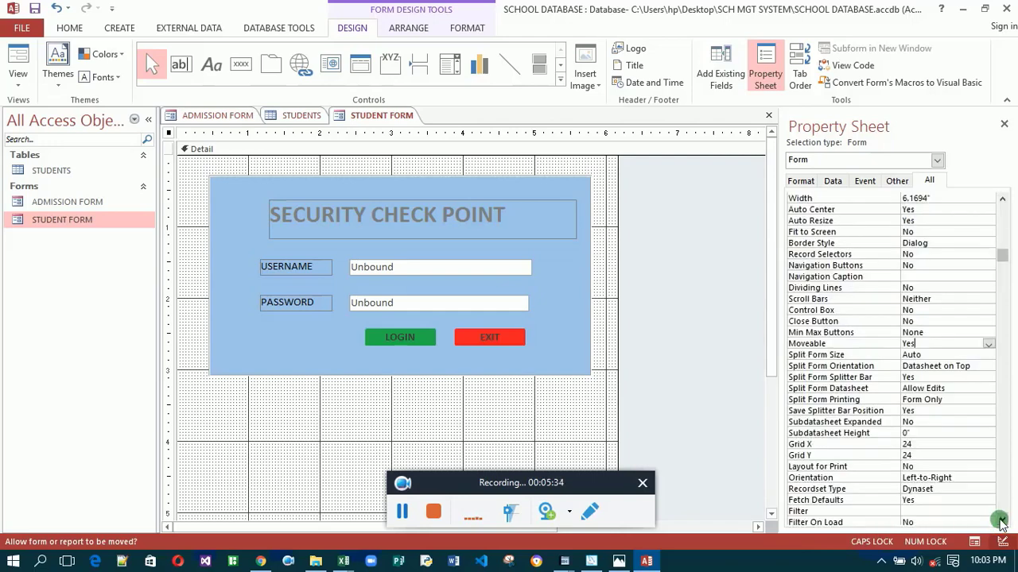
click(1001, 519)
click(1002, 519)
click(1002, 519)
click(1001, 519)
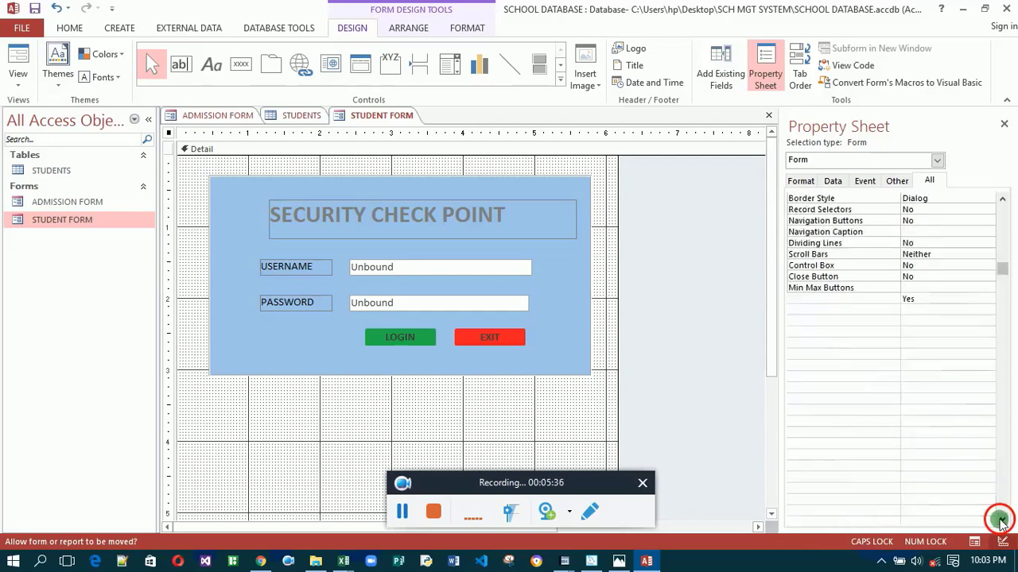
click(1002, 519)
click(1002, 520)
click(1001, 520)
click(1001, 519)
click(1001, 519)
click(1002, 519)
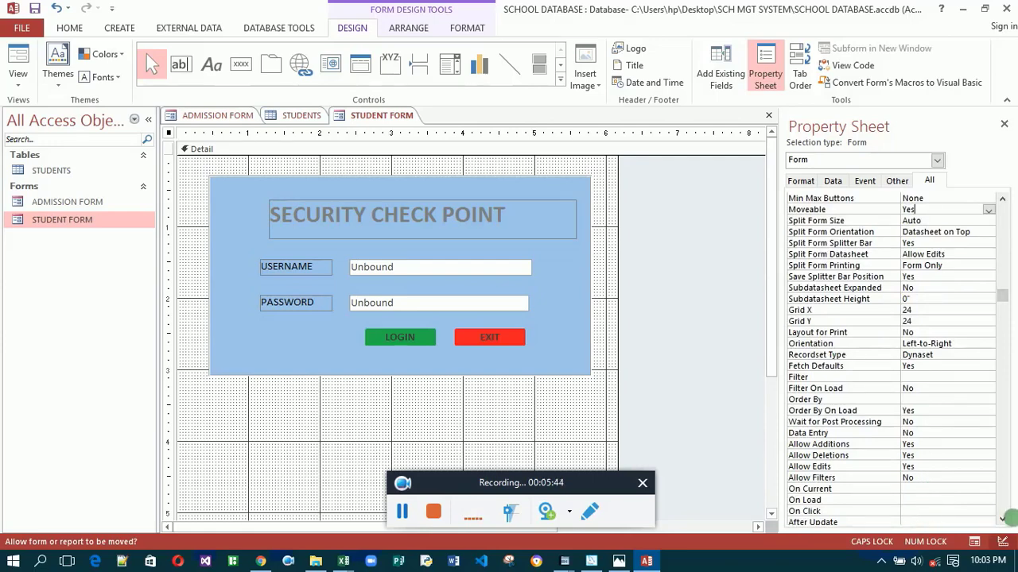
click(1004, 519)
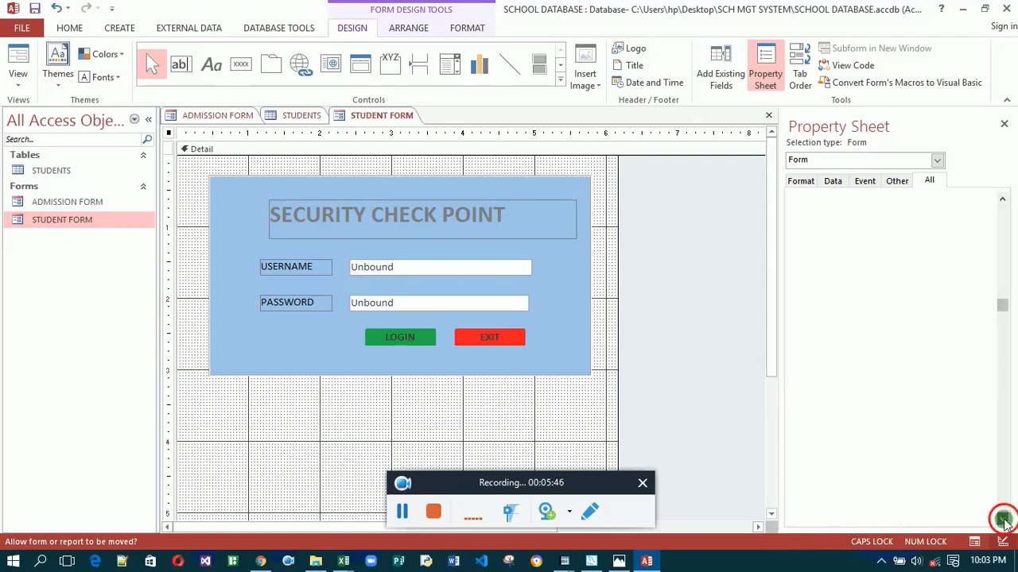
click(1003, 520)
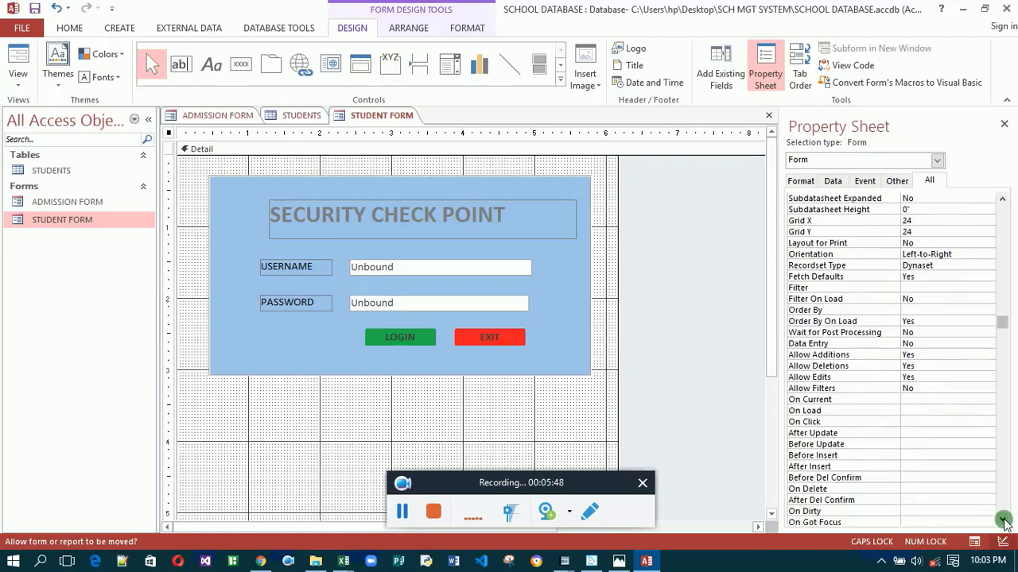
click(1003, 519)
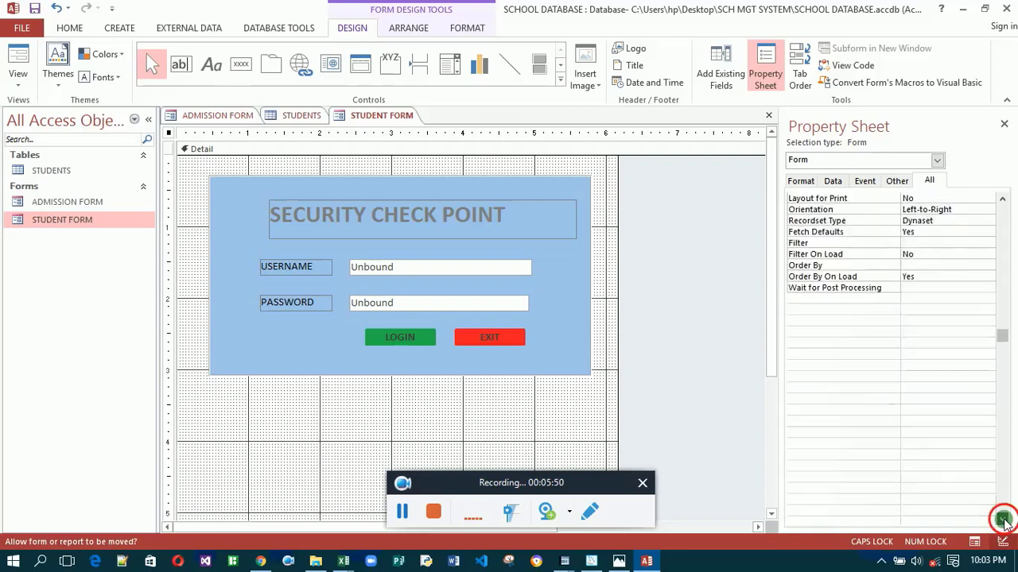
click(1003, 519)
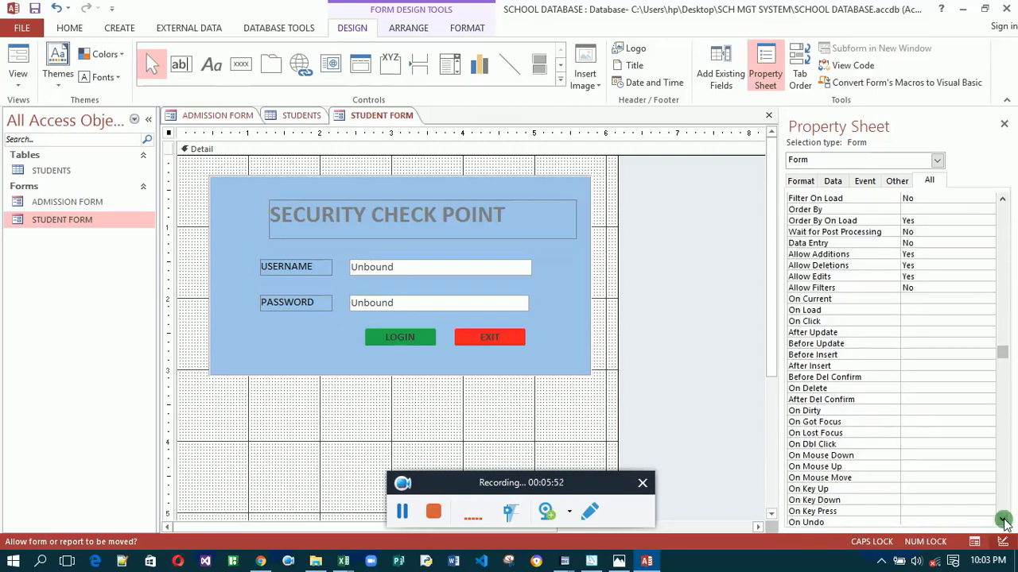
click(1003, 519)
click(1003, 519)
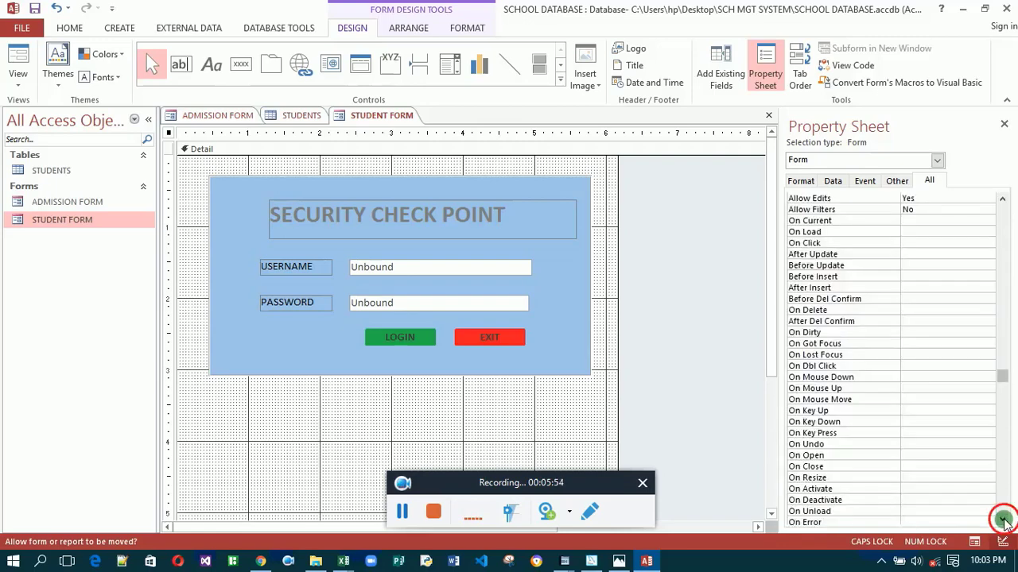
click(1003, 519)
click(1004, 519)
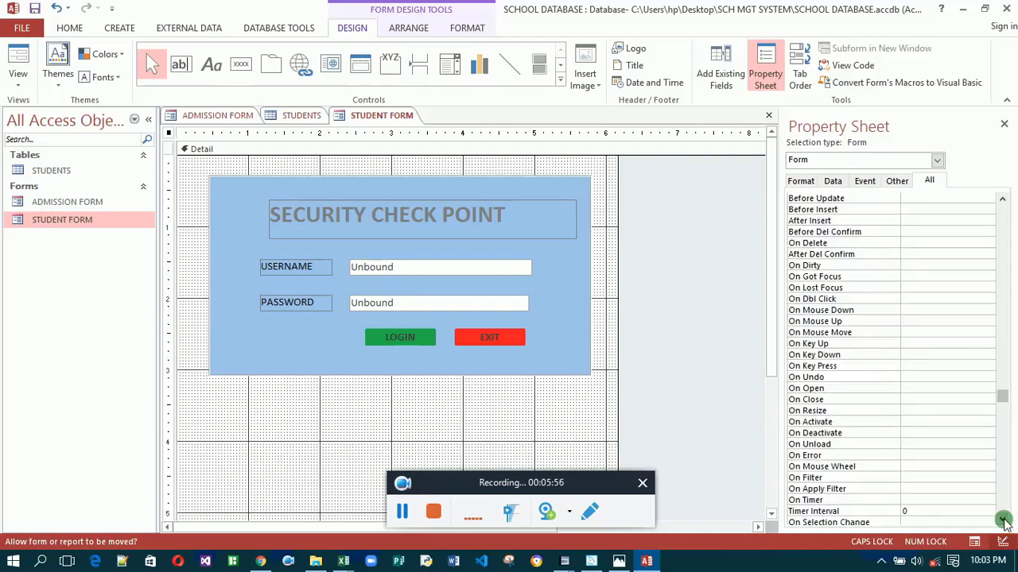
click(1004, 519)
click(1003, 519)
click(1004, 519)
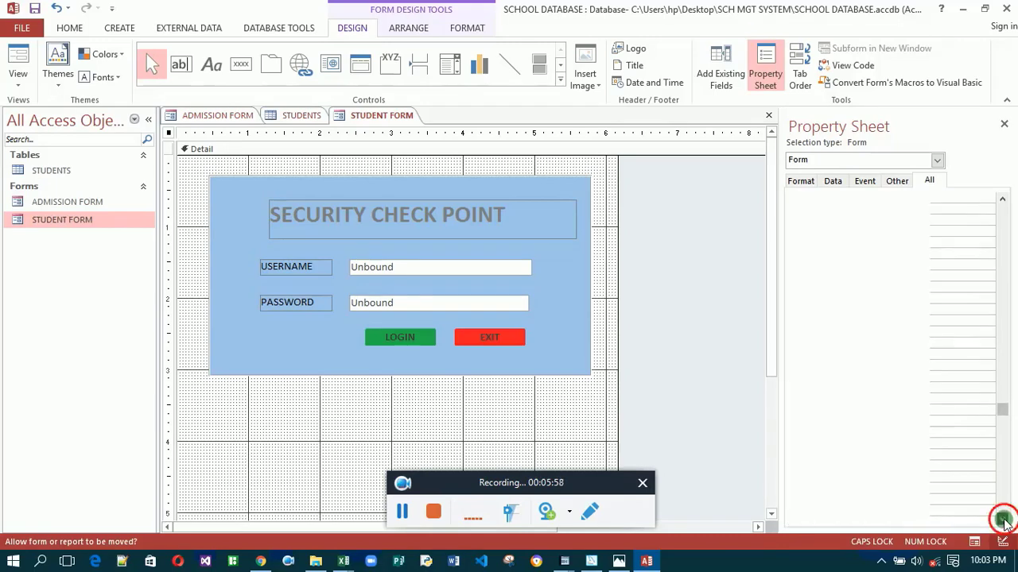
click(1003, 519)
click(1004, 519)
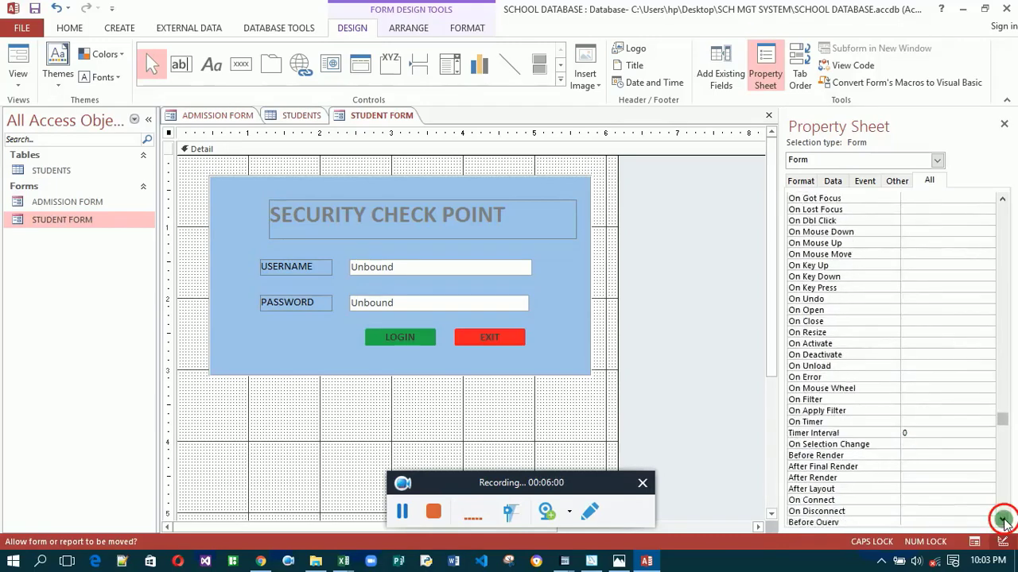
click(1004, 519)
click(1003, 519)
click(1004, 519)
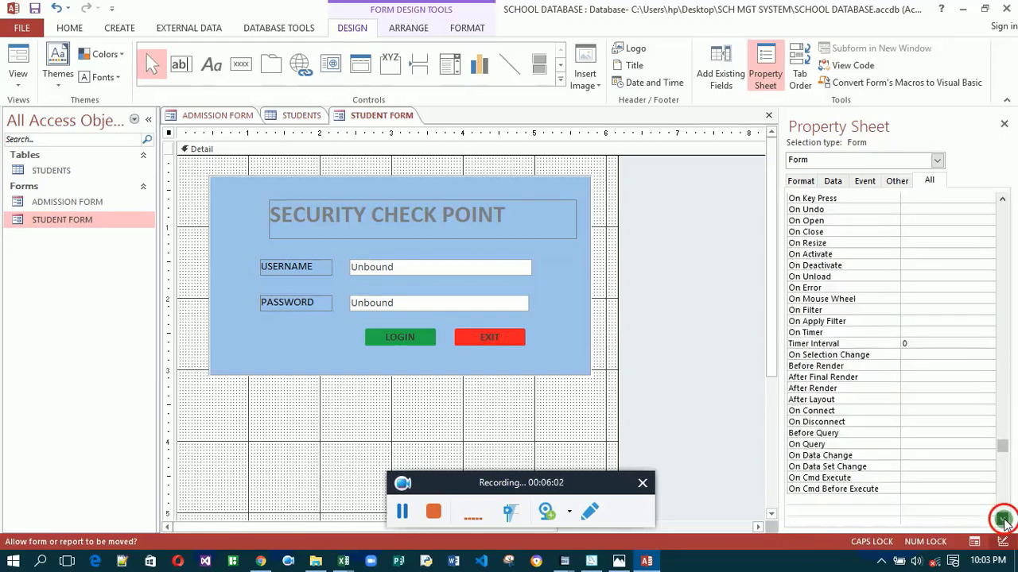
click(1003, 519)
click(1004, 519)
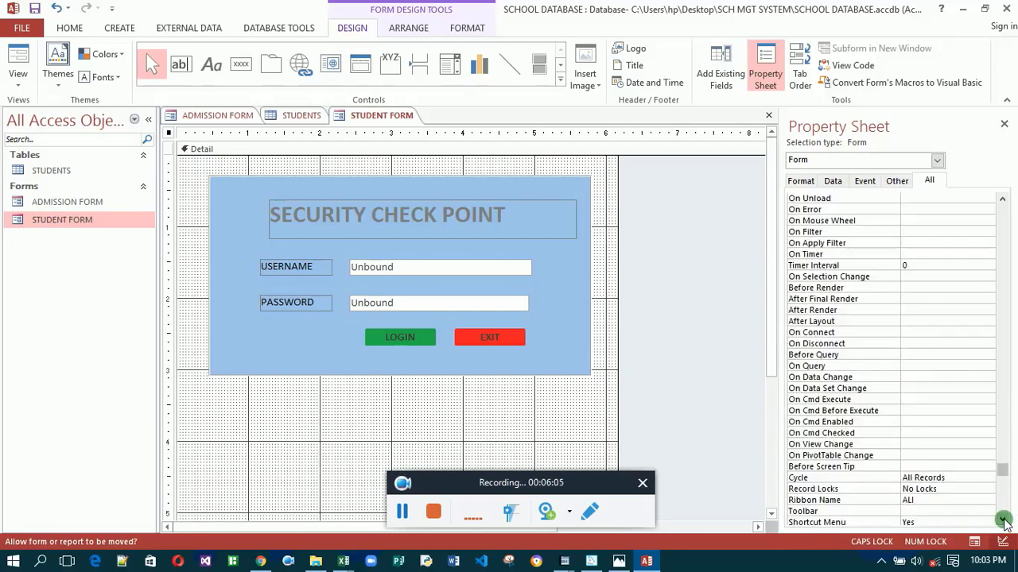
click(926, 504)
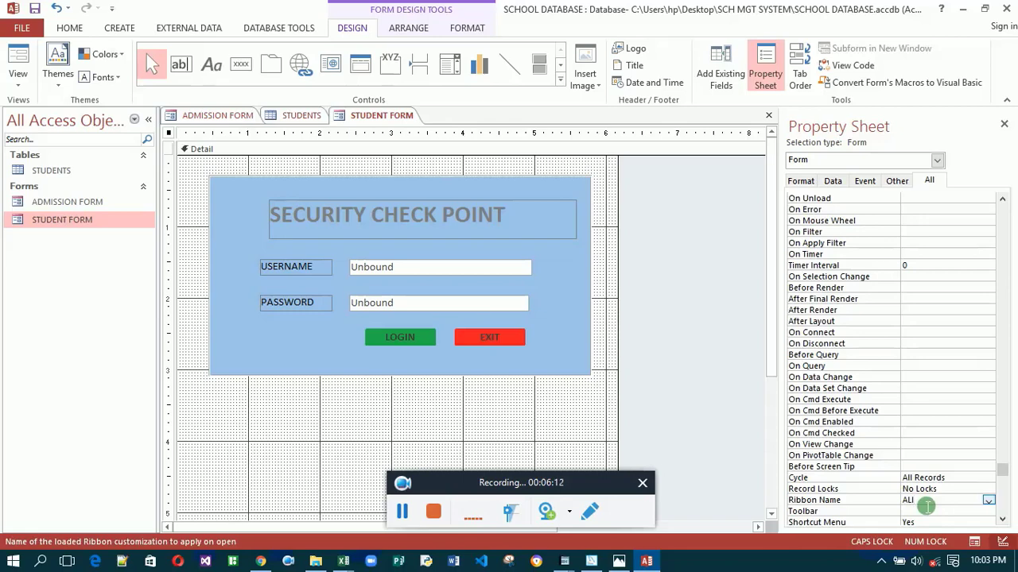
text(ALL)
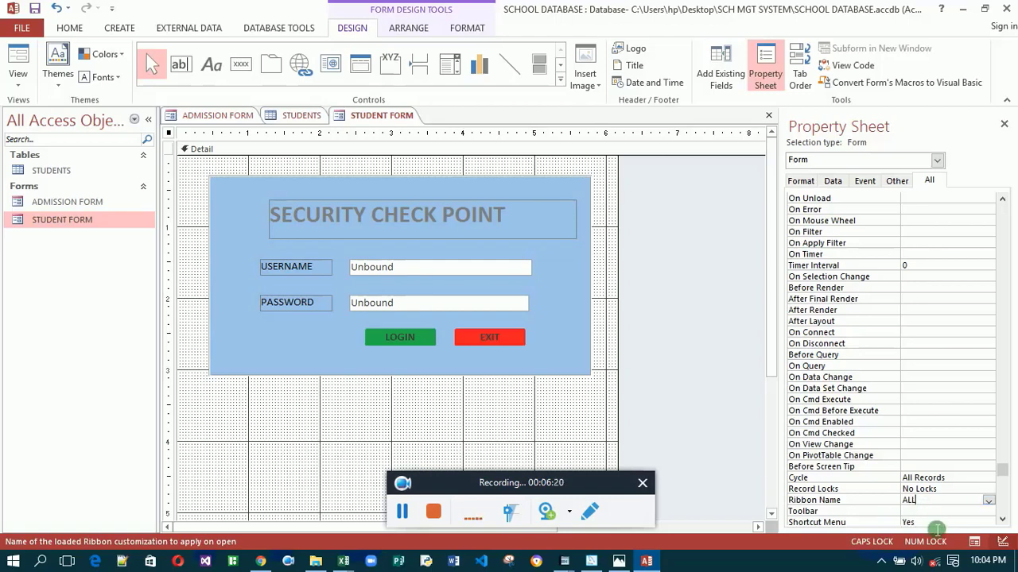
- Set the form's Shortcut Menu property to No and check the remaining properties below it
click(938, 525)
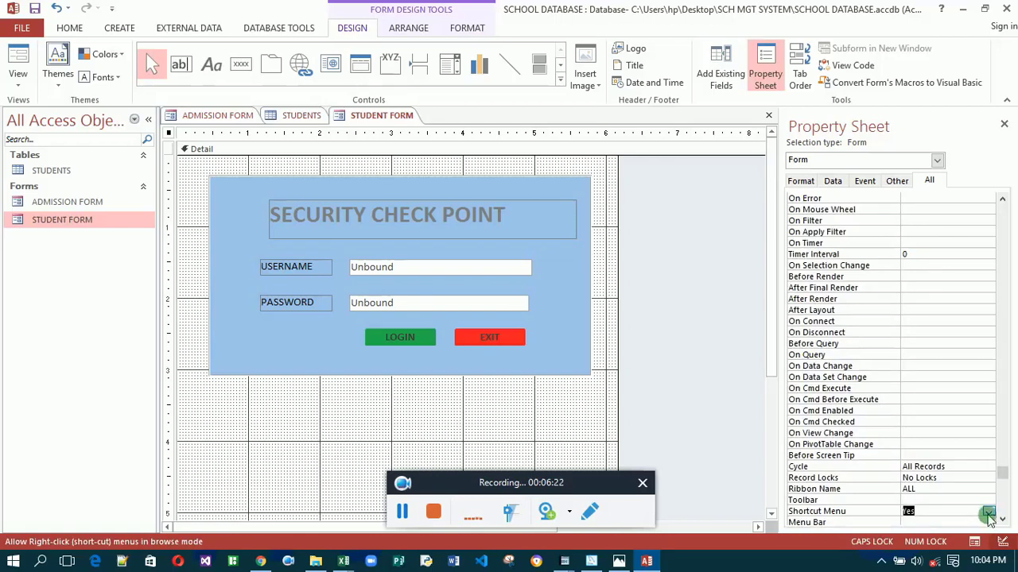
click(988, 515)
click(962, 532)
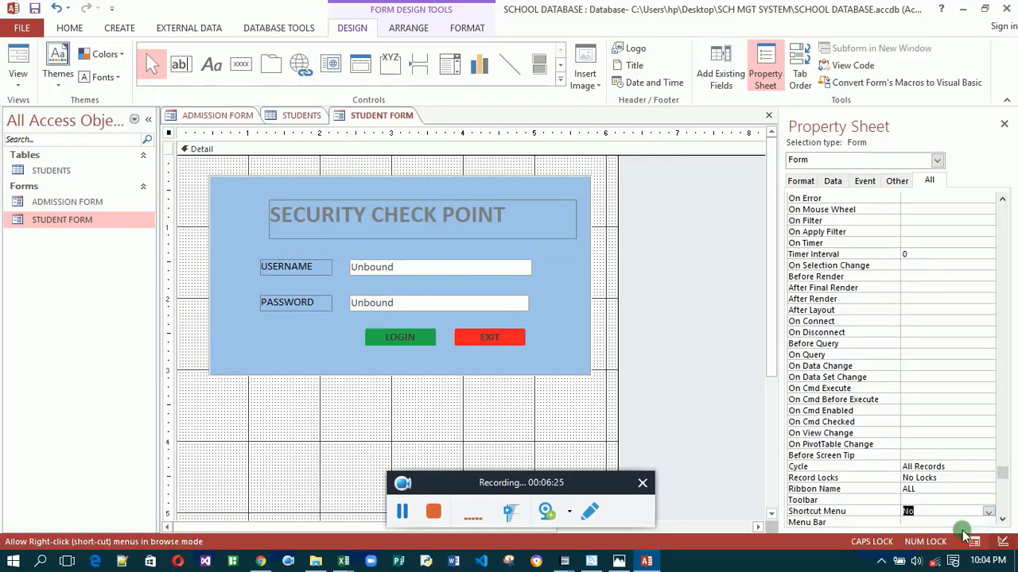
click(1002, 519)
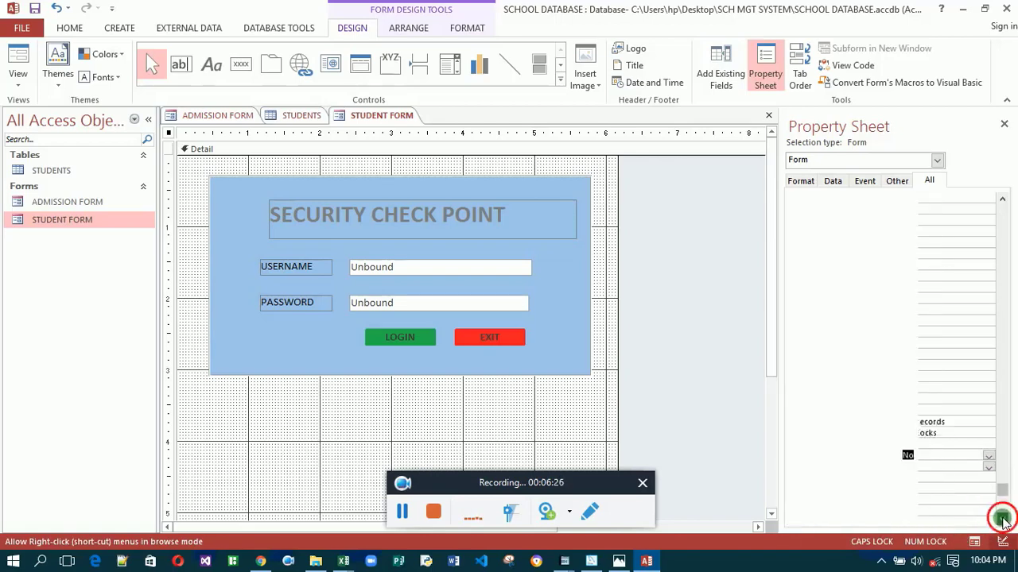
click(1001, 519)
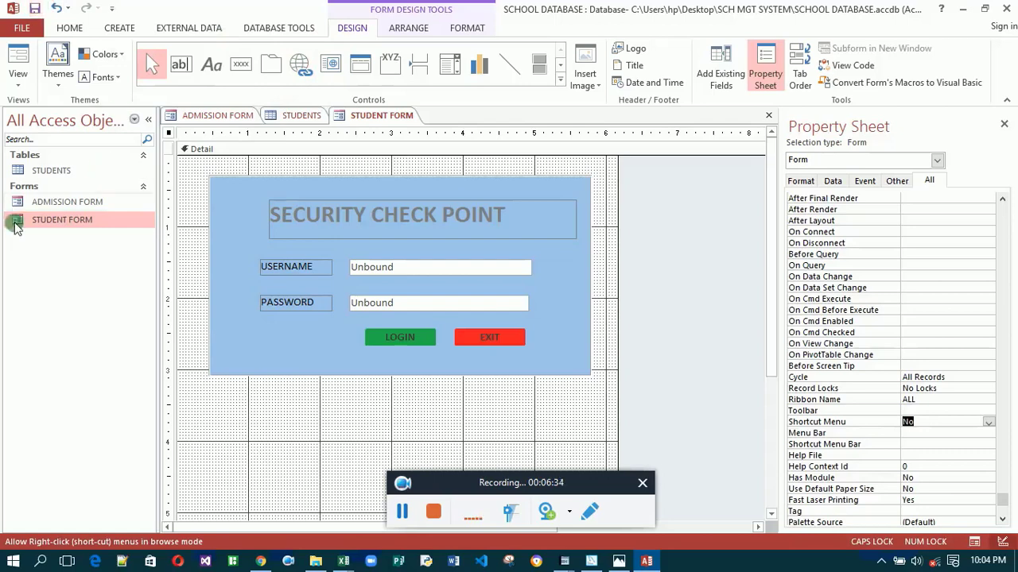
- Open STUDENT FORM as a pop-up and test its login with the username and password left empty, dismissing the resulting message
double_click(49, 226)
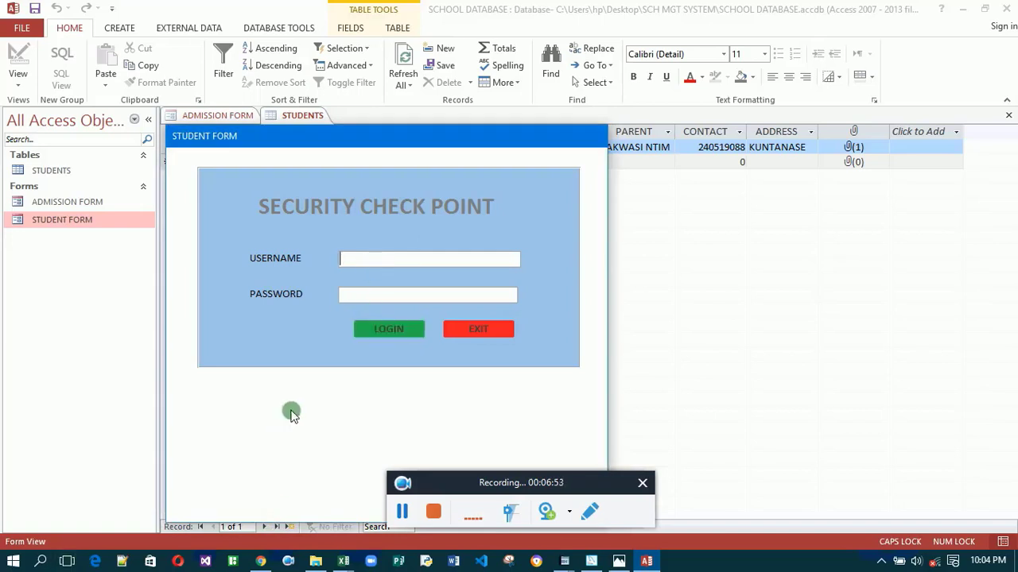
click(376, 319)
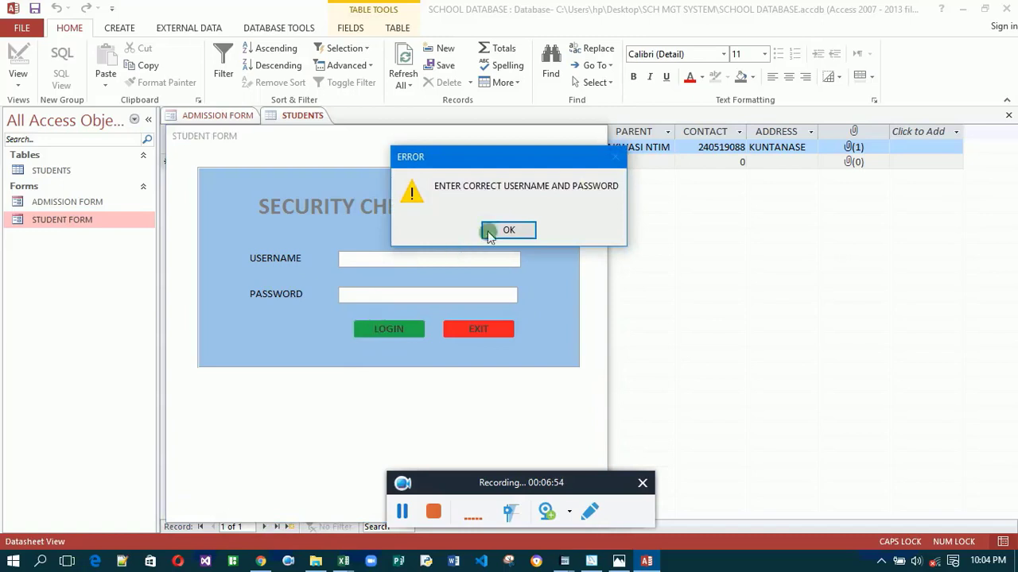
click(518, 229)
- Enter the username admin and the account password in the SECURITY CHECK POINT form and log in
click(382, 266)
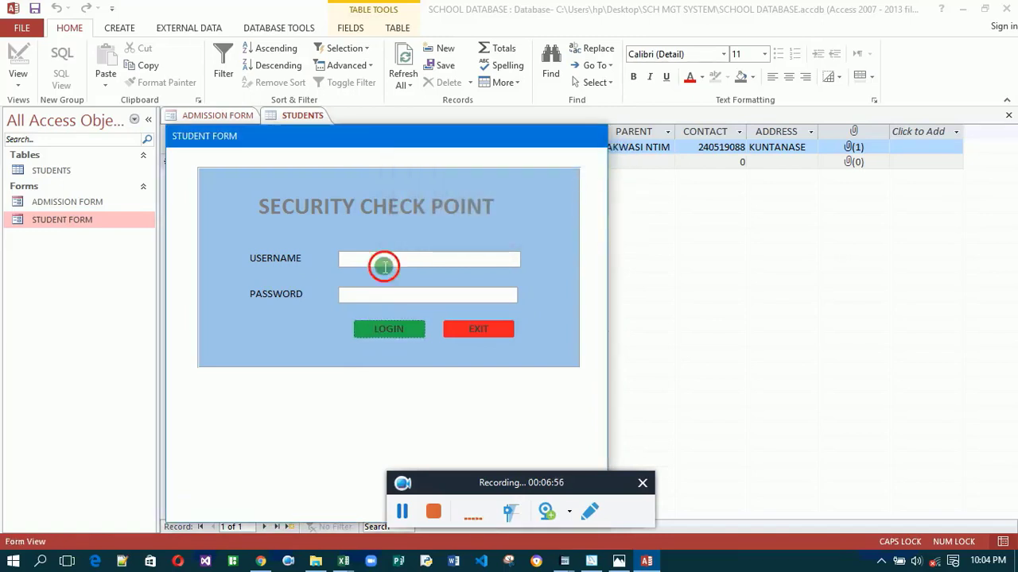
key(Caps_Lock)
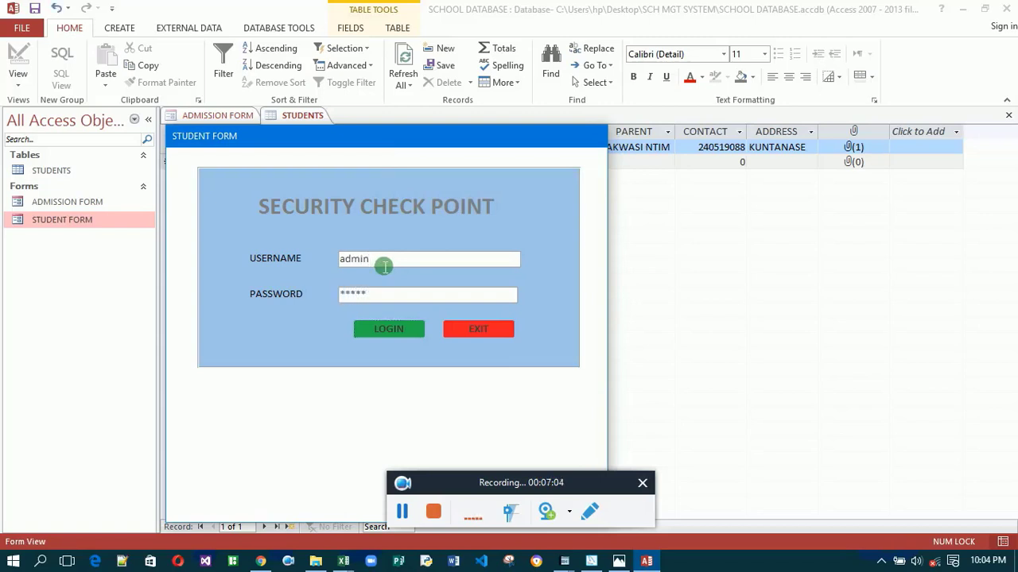
key(Return)
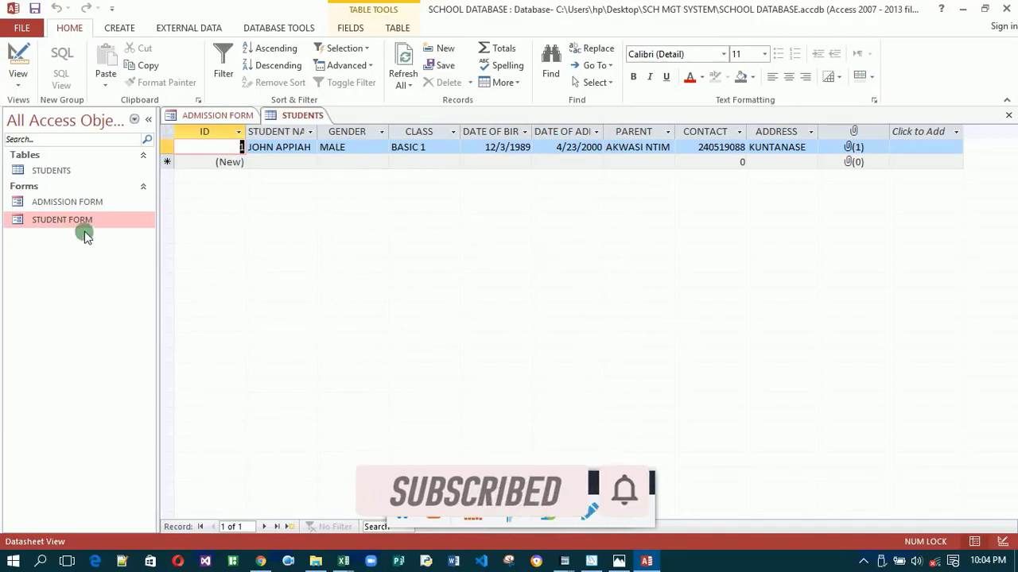
- Show the ADMISSION FORM and start a new blank student record
click(67, 203)
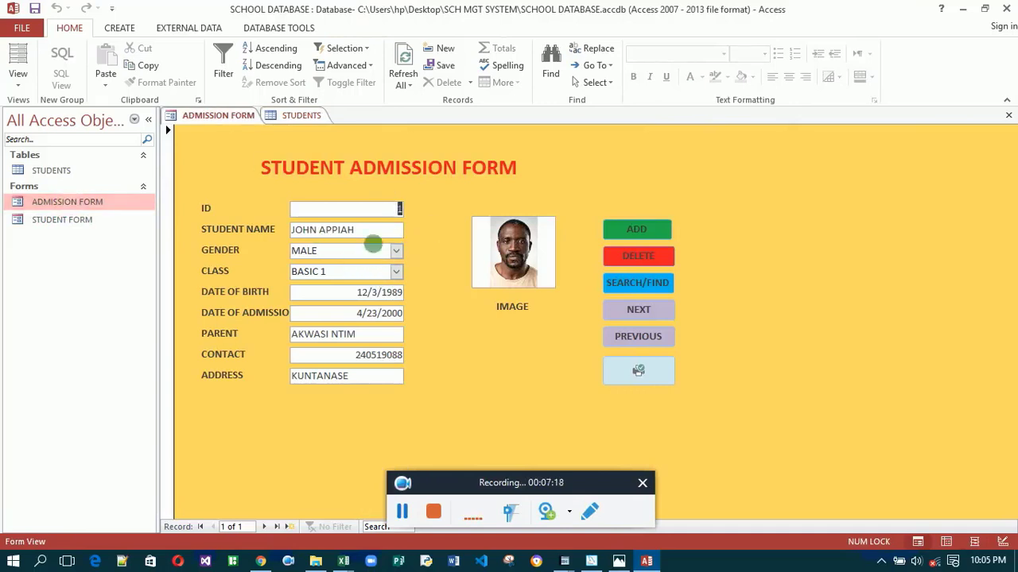
click(625, 230)
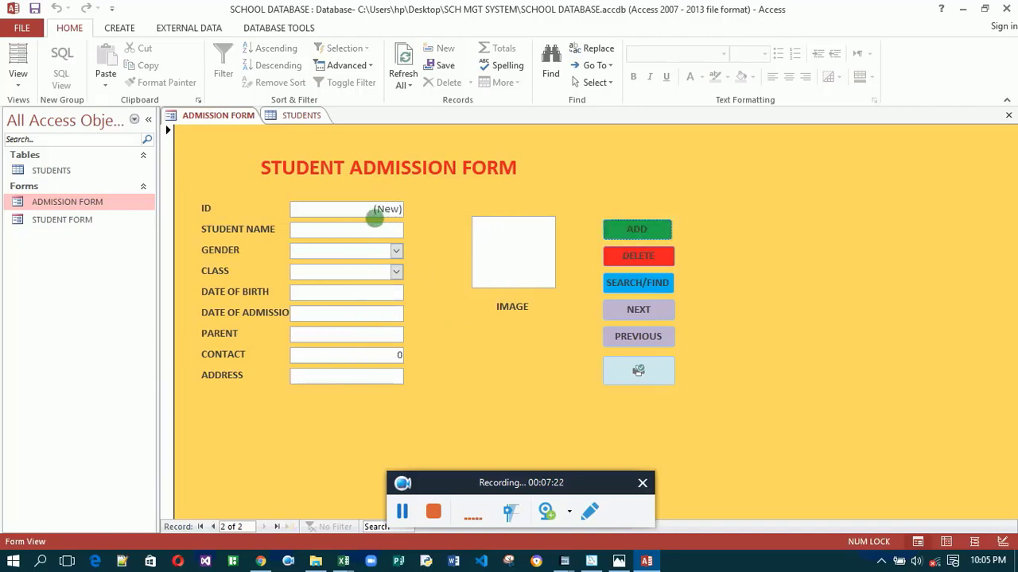